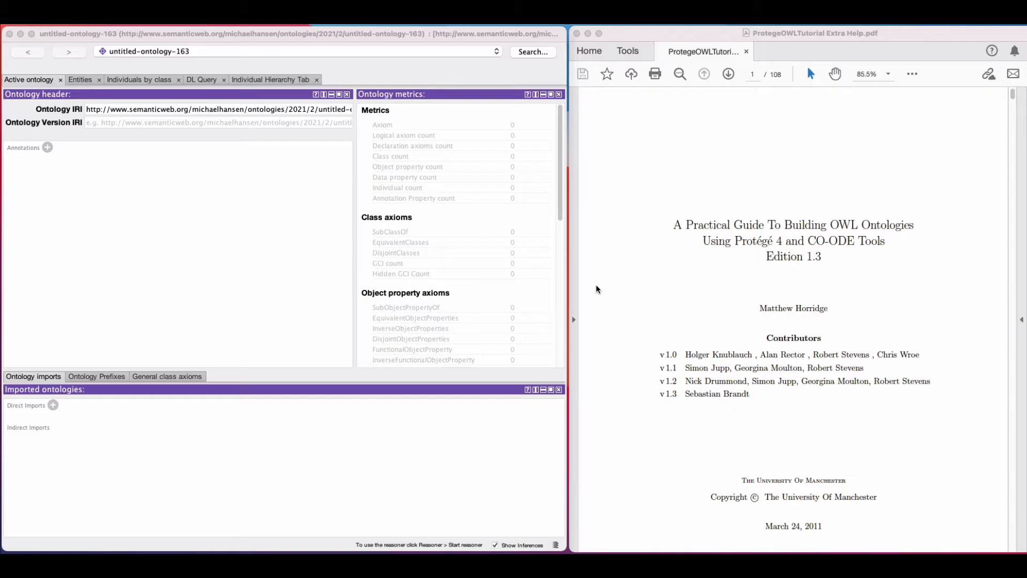
# Step: Skim the tutorial PDF from its title page through the table of contents to the Introduction's Conventions section
pyautogui.scroll(-3, 653, 325)
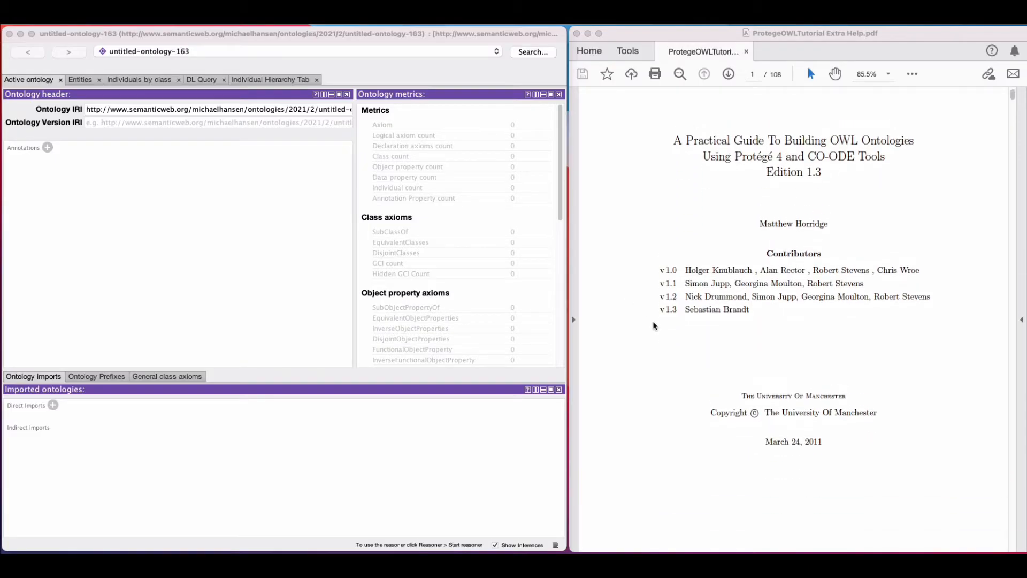
pyautogui.scroll(1, 653, 326)
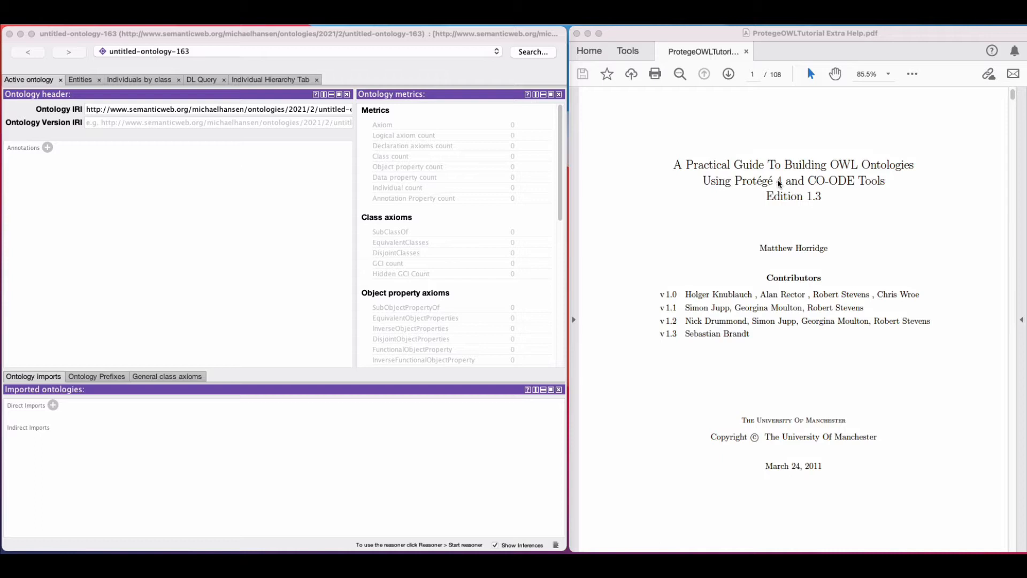
pyautogui.scroll(-15, 778, 183)
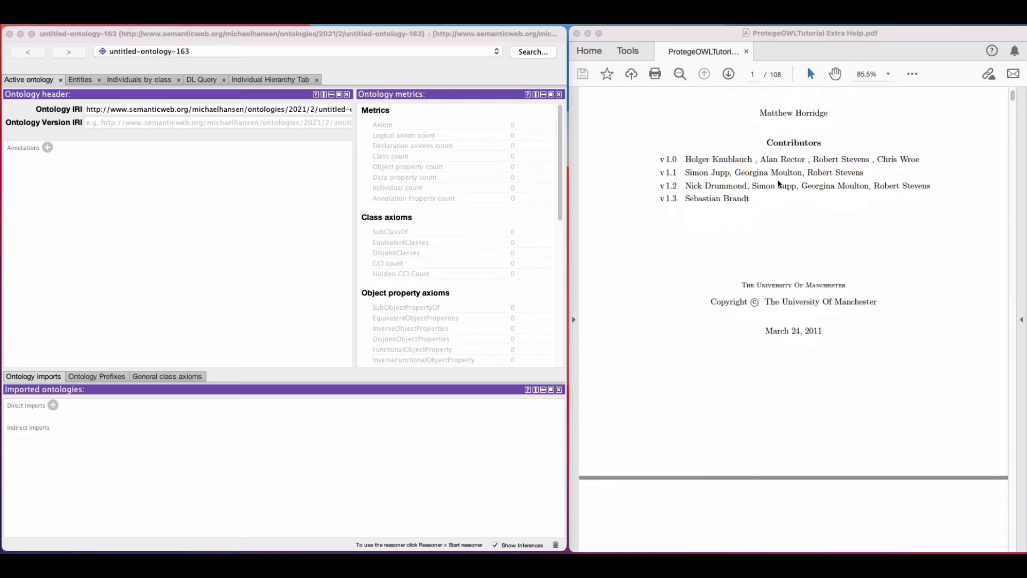
pyautogui.scroll(-15, 777, 184)
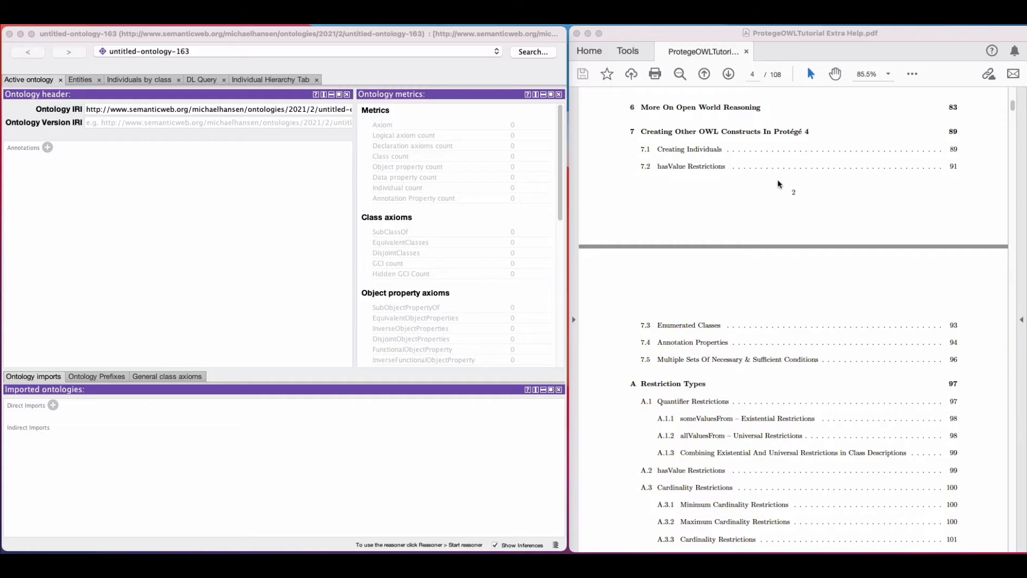
pyautogui.scroll(-15, 778, 184)
pyautogui.scroll(-15, 777, 184)
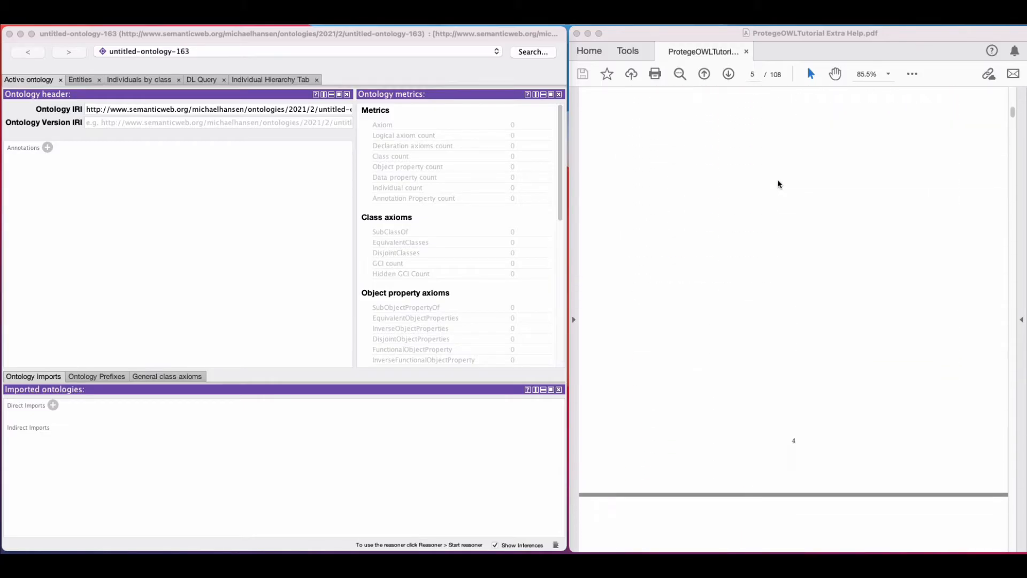
pyautogui.scroll(-15, 778, 184)
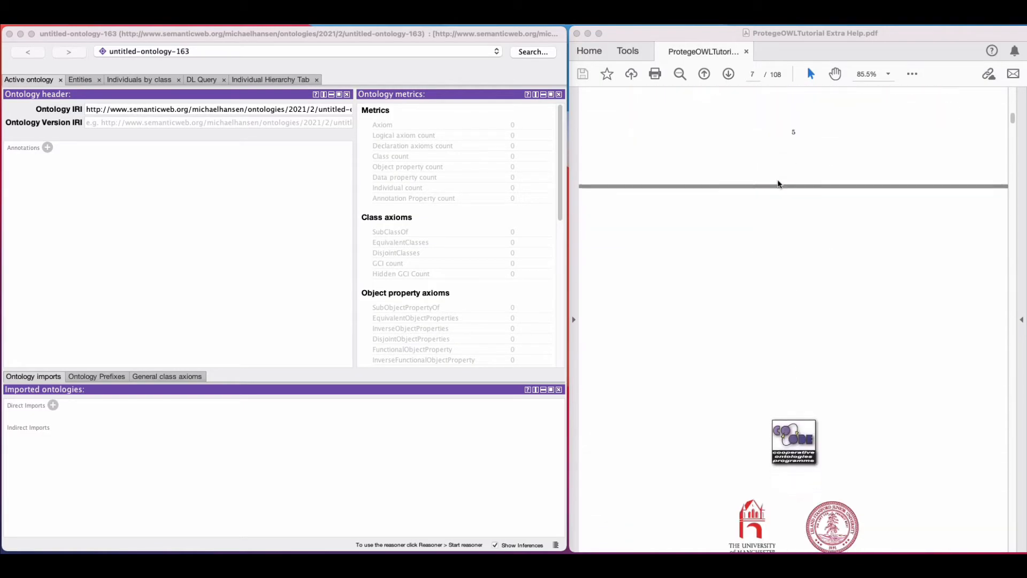
pyautogui.scroll(-5, 778, 184)
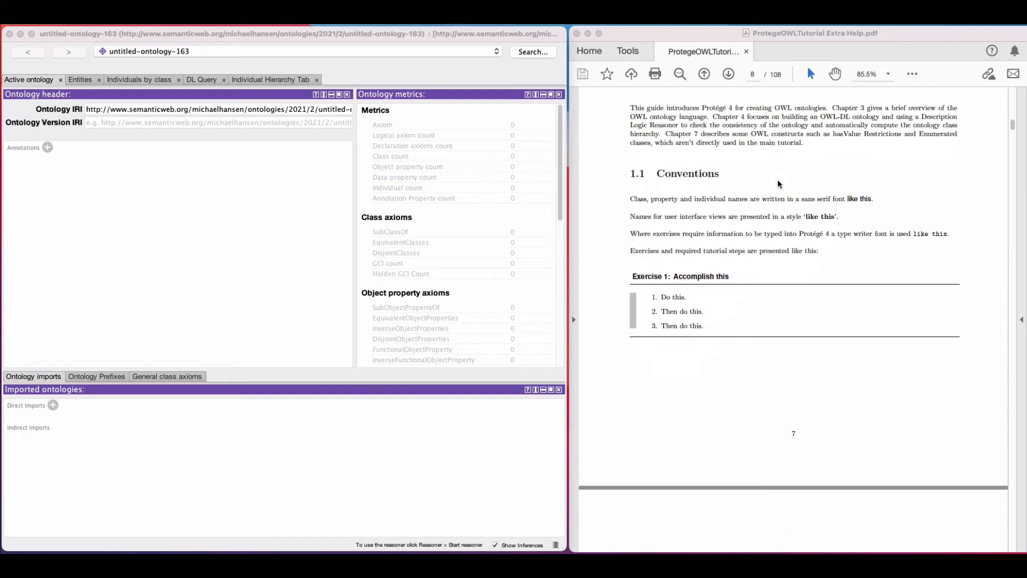
pyautogui.scroll(1, 777, 184)
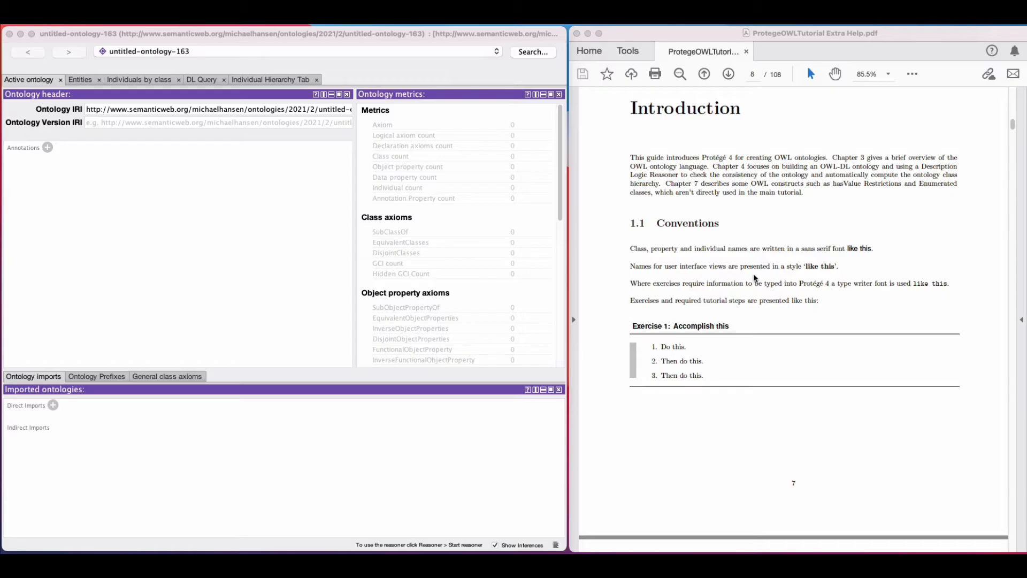
# Step: Look through the guide's remaining conventions and Chapter 3's sections on OWL individuals, properties and classes
pyautogui.scroll(-10, 755, 278)
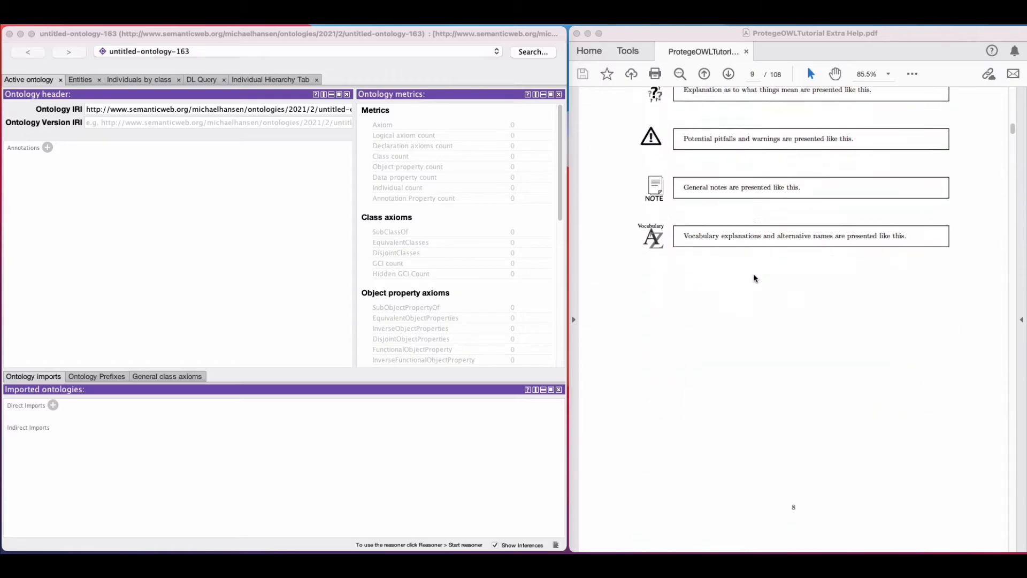
pyautogui.scroll(-15, 754, 278)
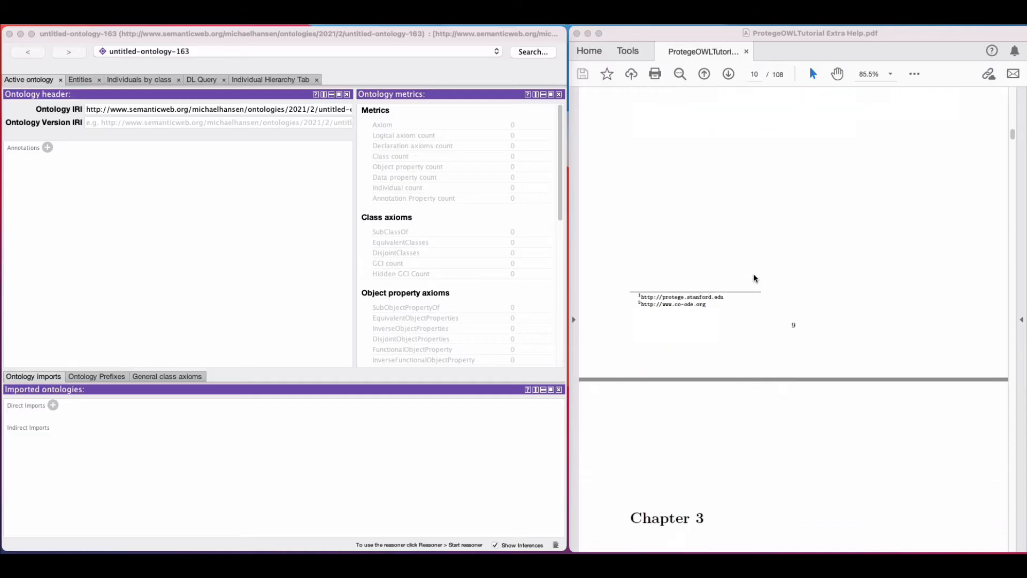
pyautogui.scroll(-15, 754, 279)
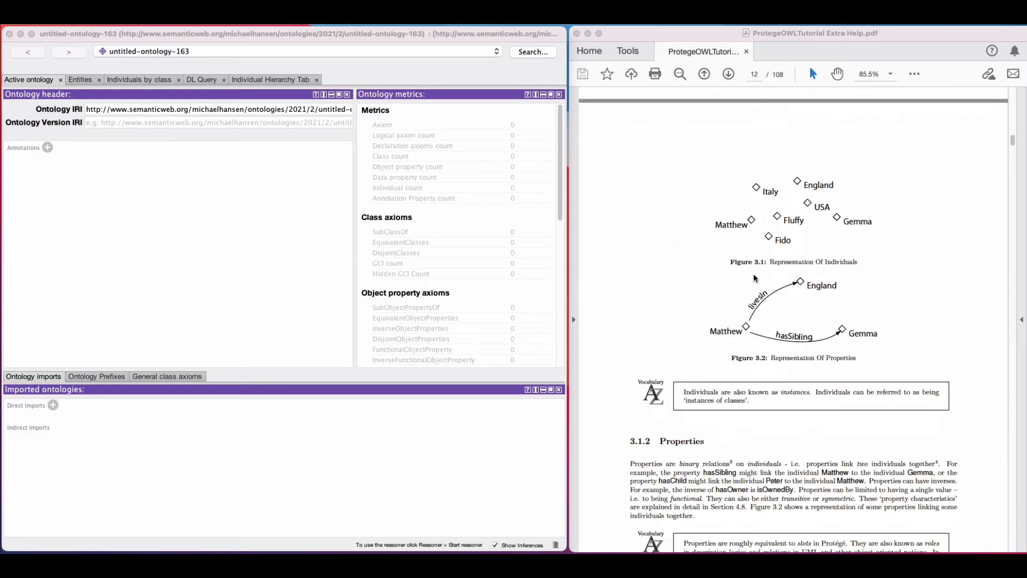
pyautogui.scroll(-1, 754, 277)
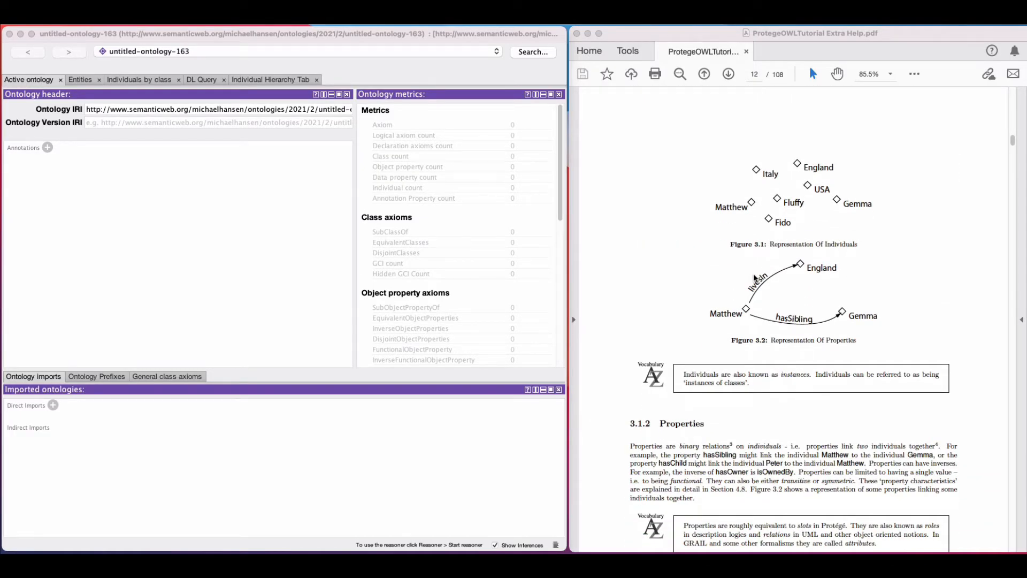
pyautogui.scroll(15, 754, 277)
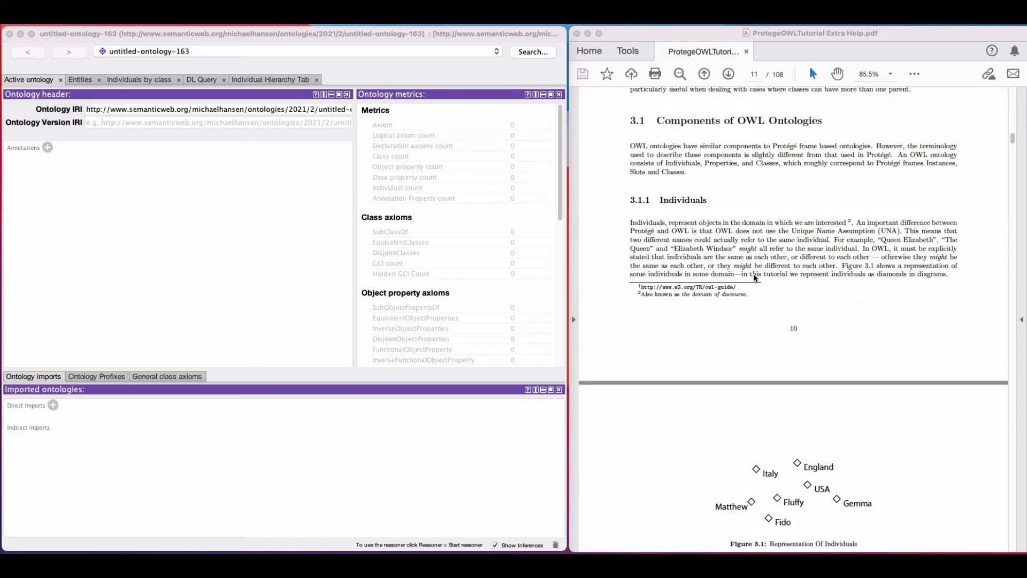
pyautogui.scroll(-4, 754, 277)
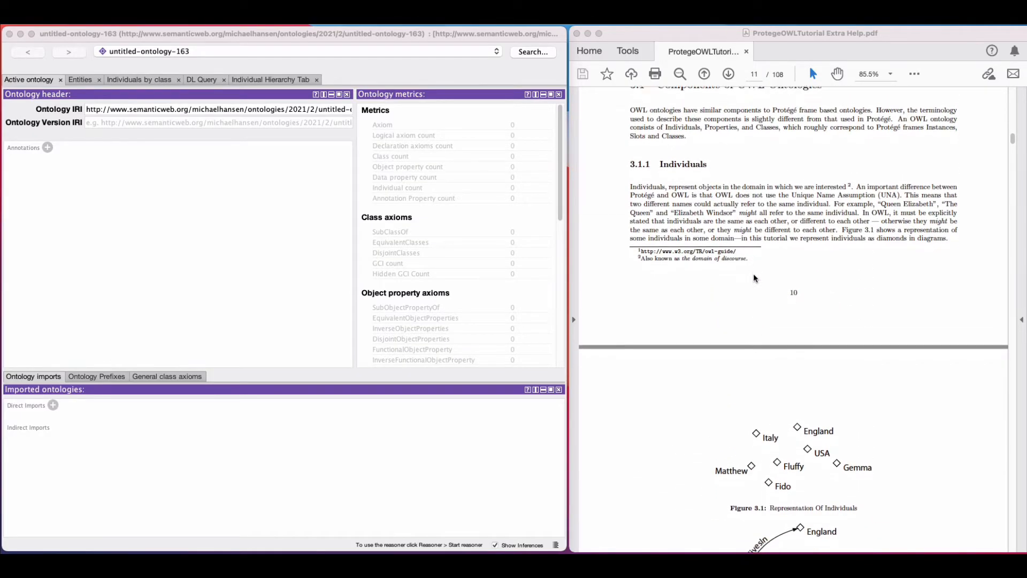
pyautogui.scroll(5, 753, 276)
pyautogui.scroll(-15, 753, 276)
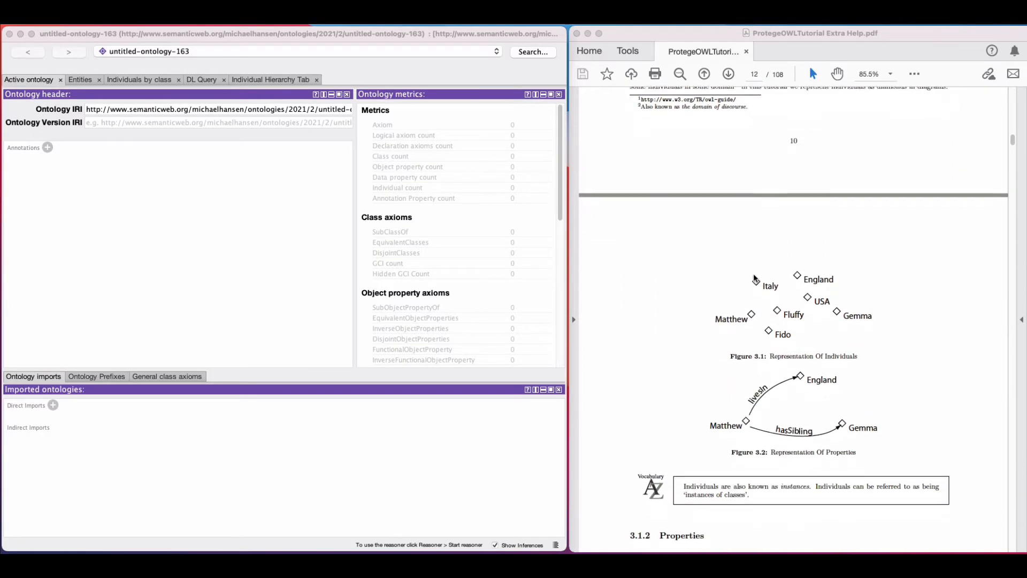
pyautogui.scroll(-8, 753, 277)
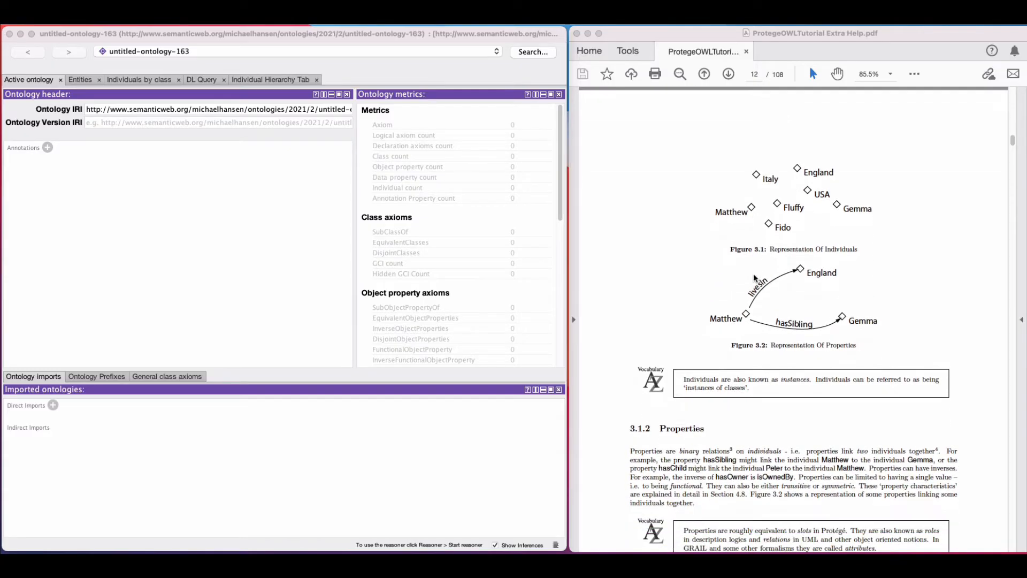
pyautogui.scroll(-10, 742, 278)
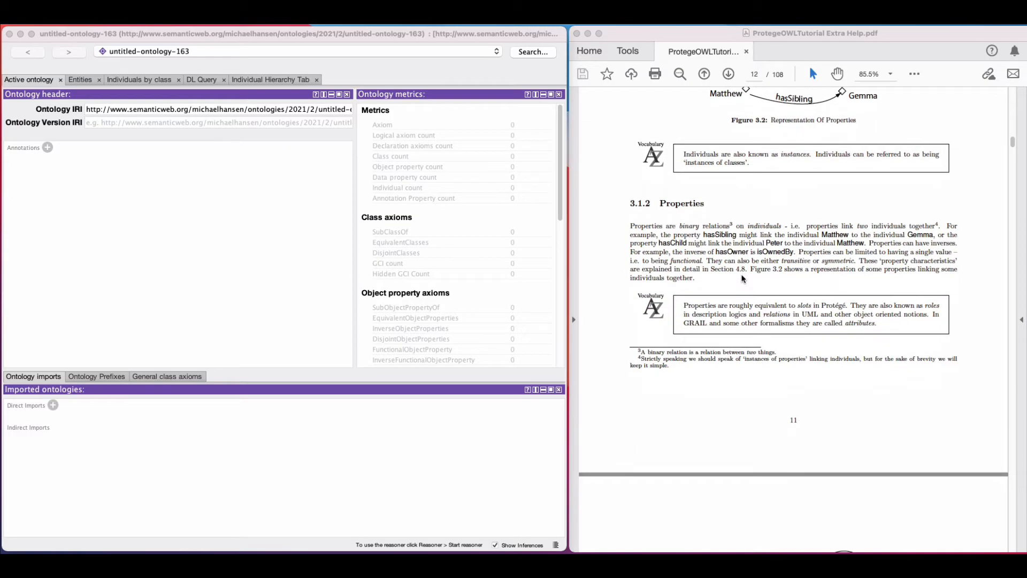
pyautogui.scroll(-12, 742, 278)
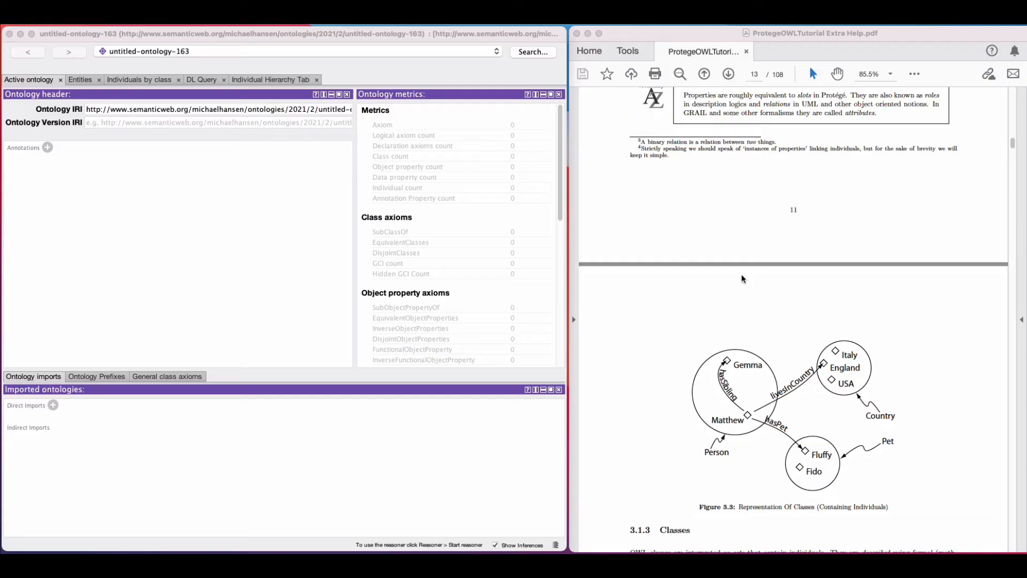
pyautogui.scroll(-20, 742, 278)
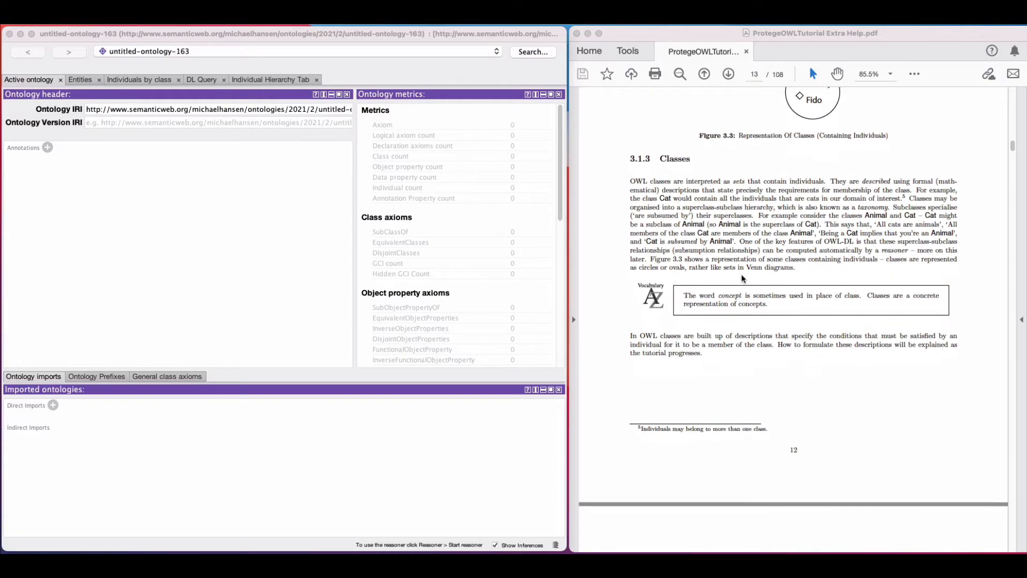
pyautogui.scroll(-18, 741, 278)
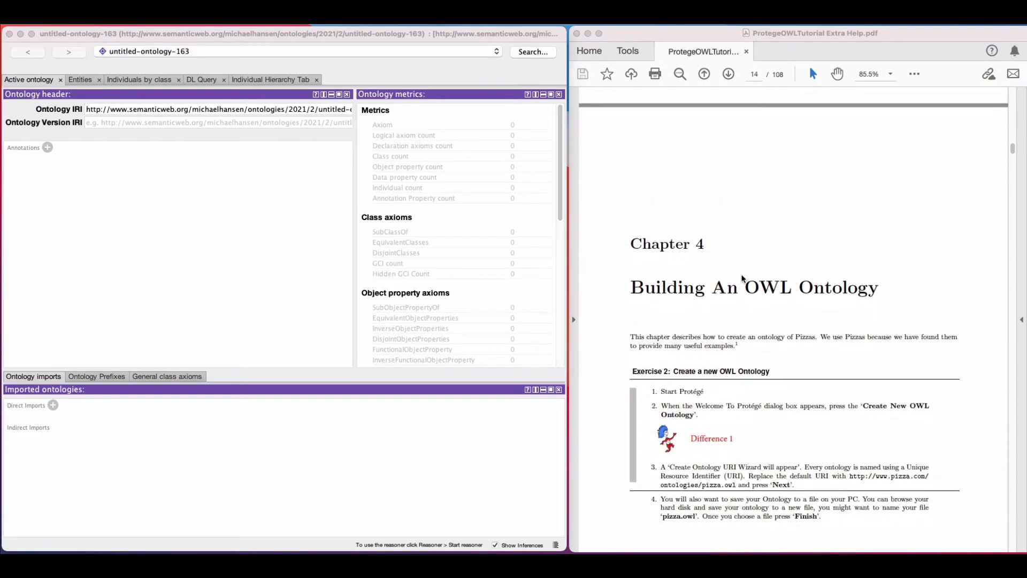
pyautogui.scroll(-9, 742, 277)
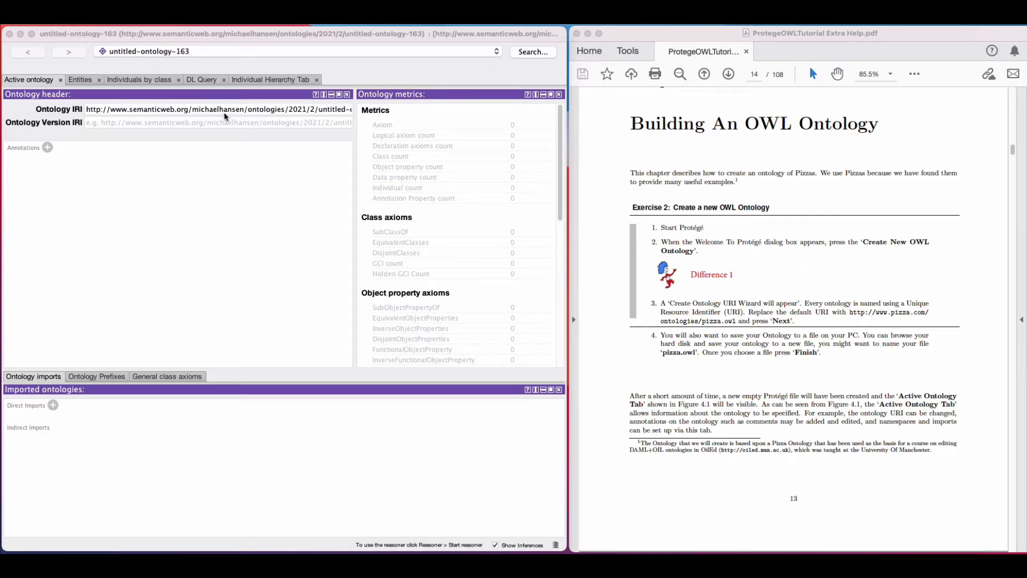
pyautogui.click(159, 113)
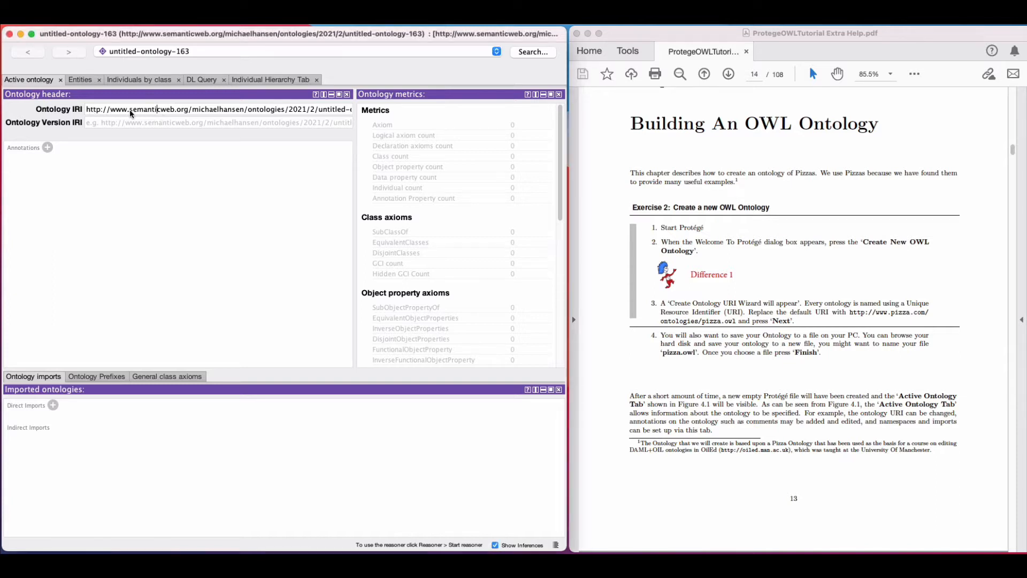
pyautogui.moveTo(132, 110); pyautogui.dragTo(426, 122)
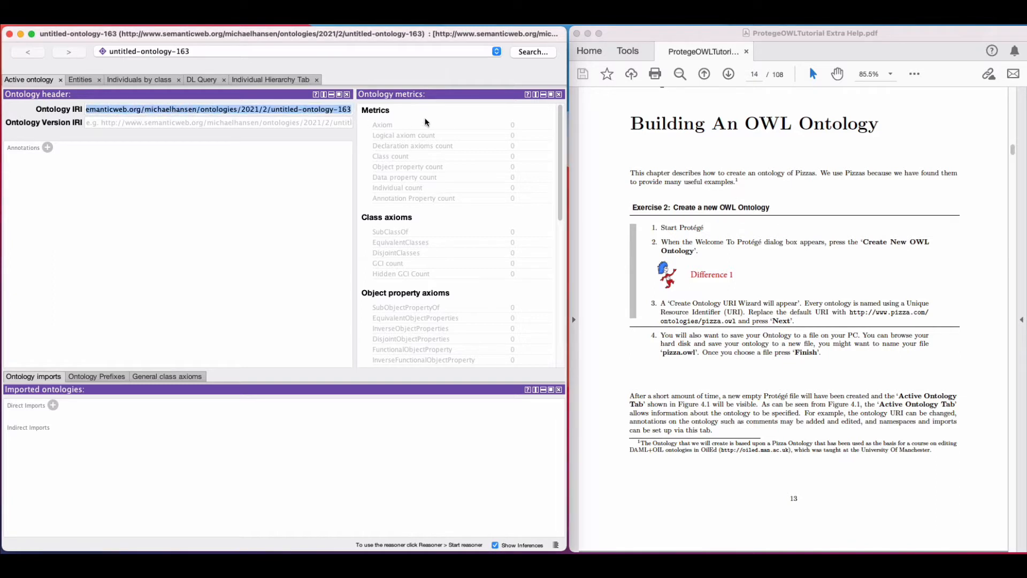
pyautogui.press('BackSpace')
pyautogui.write('piz')
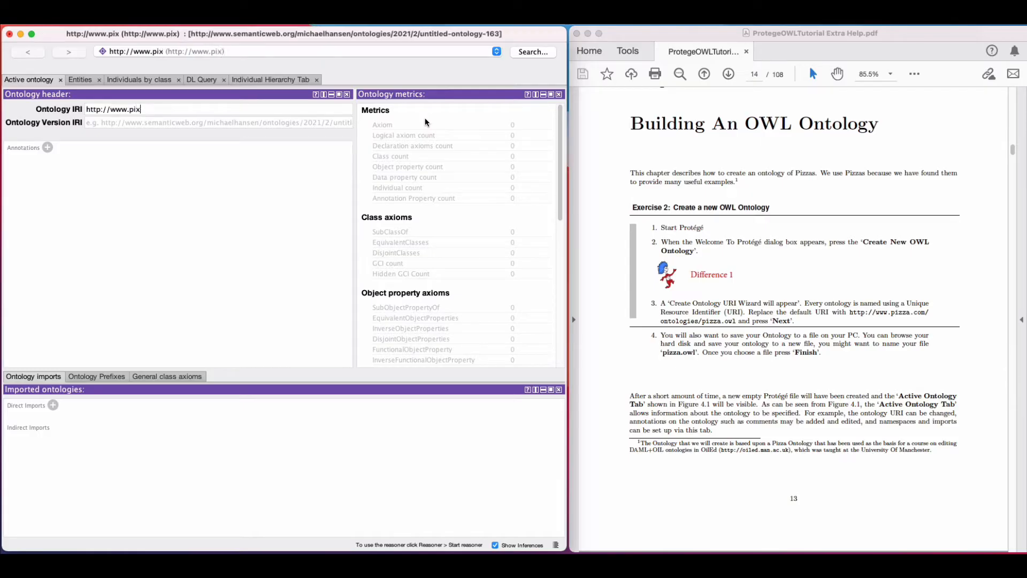
pyautogui.write('za.')
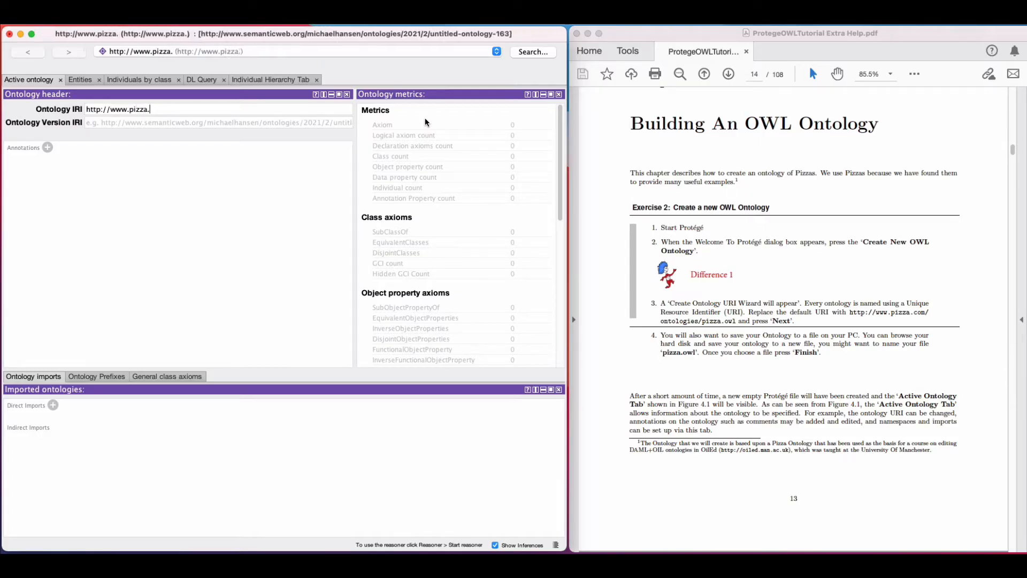
pyautogui.write('com')
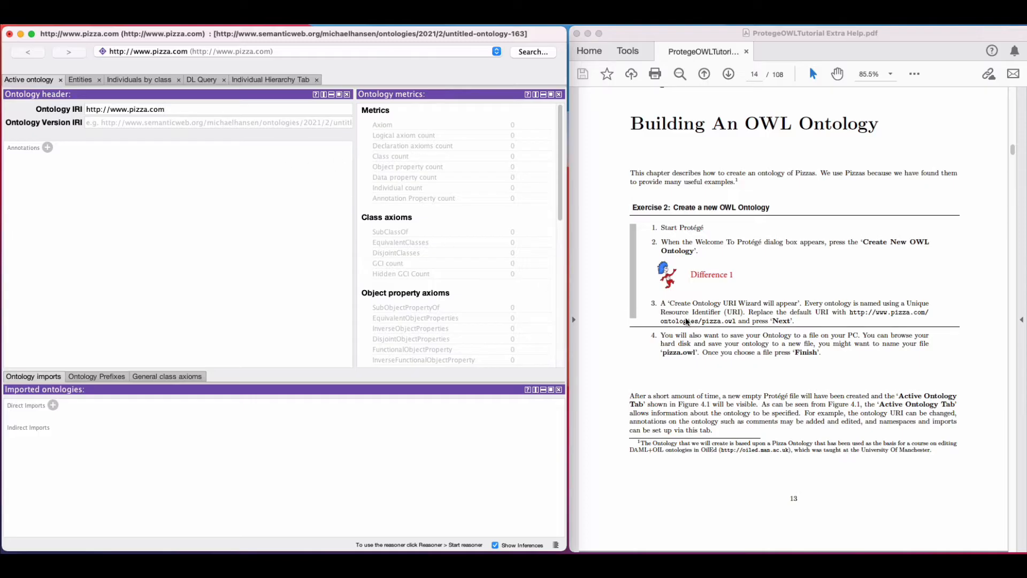
pyautogui.click(274, 230)
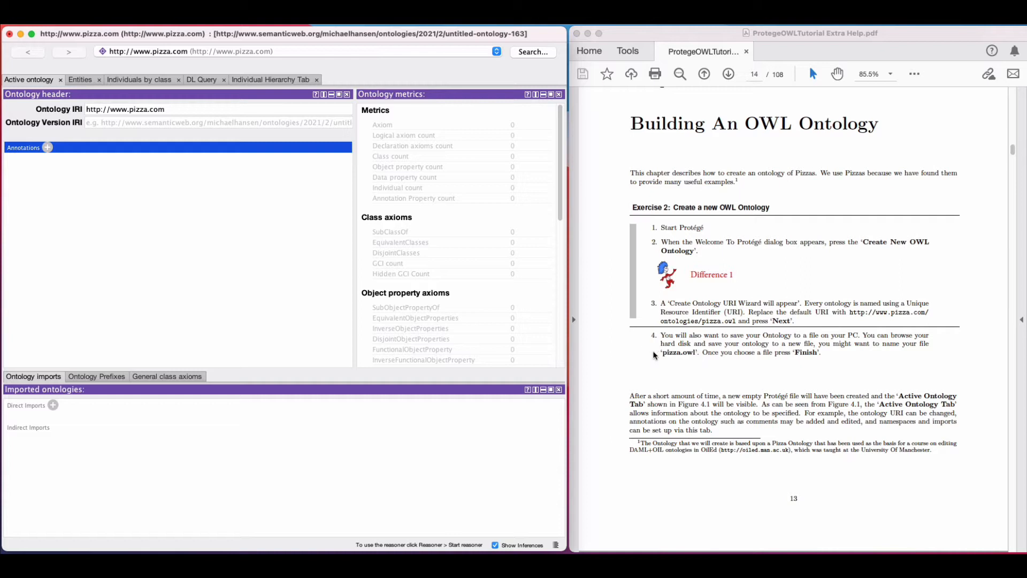
# Step: Save the ontology in RDF/XML Syntax as pizza.owl in the home folder
pyautogui.click(73, 13)
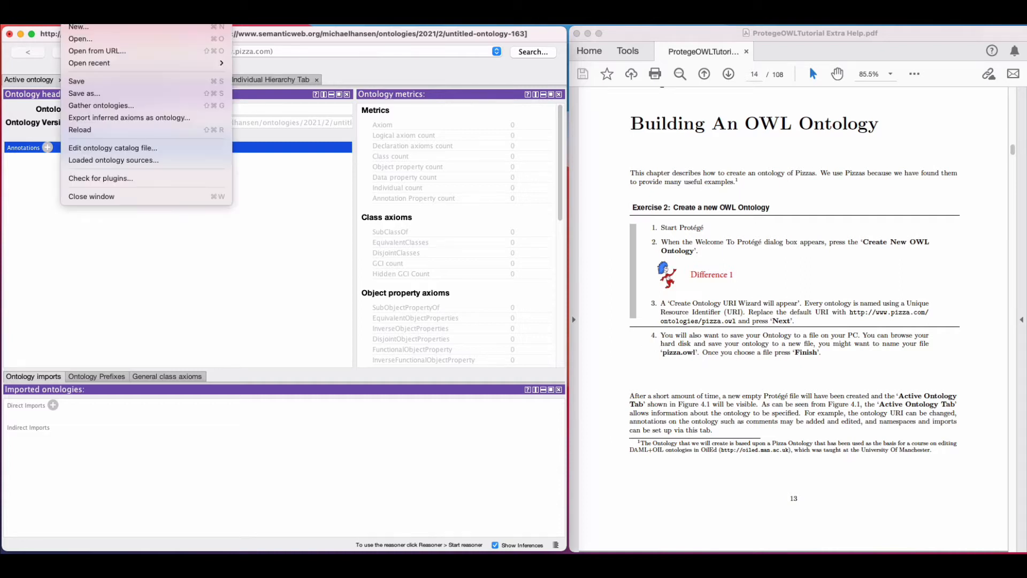
pyautogui.click(90, 94)
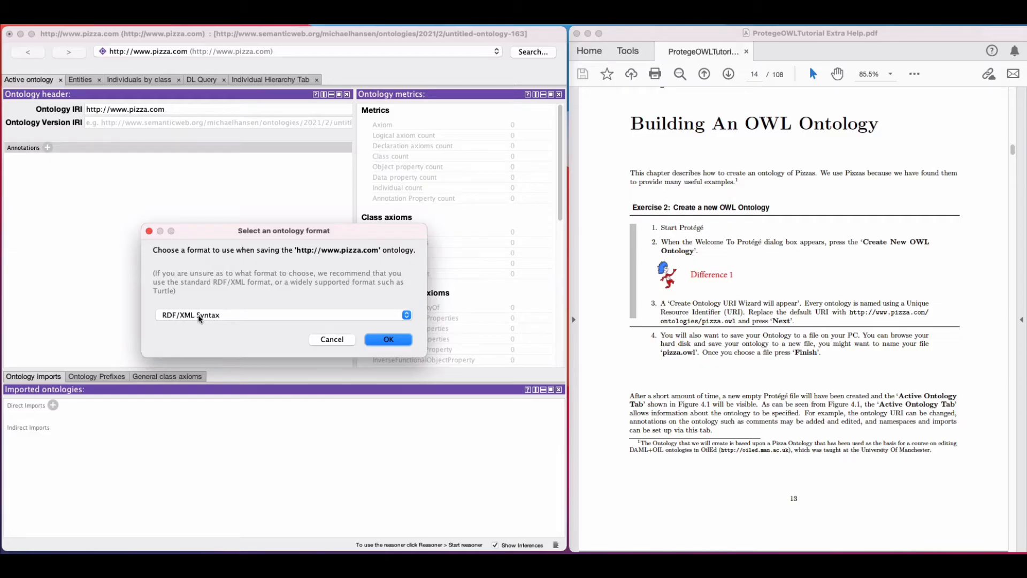
pyautogui.click(384, 339)
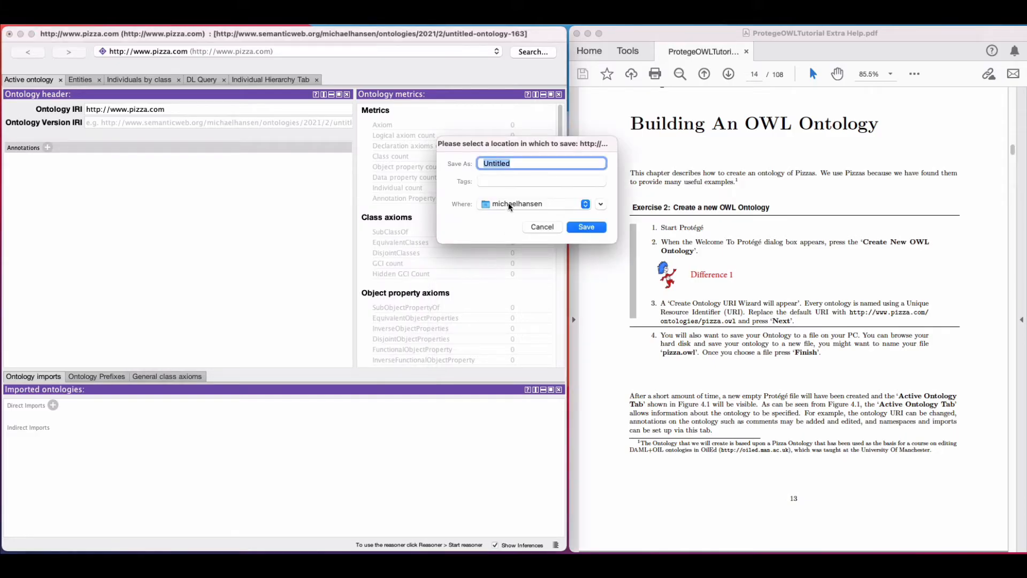
pyautogui.write('pizza.owl')
pyautogui.click(585, 227)
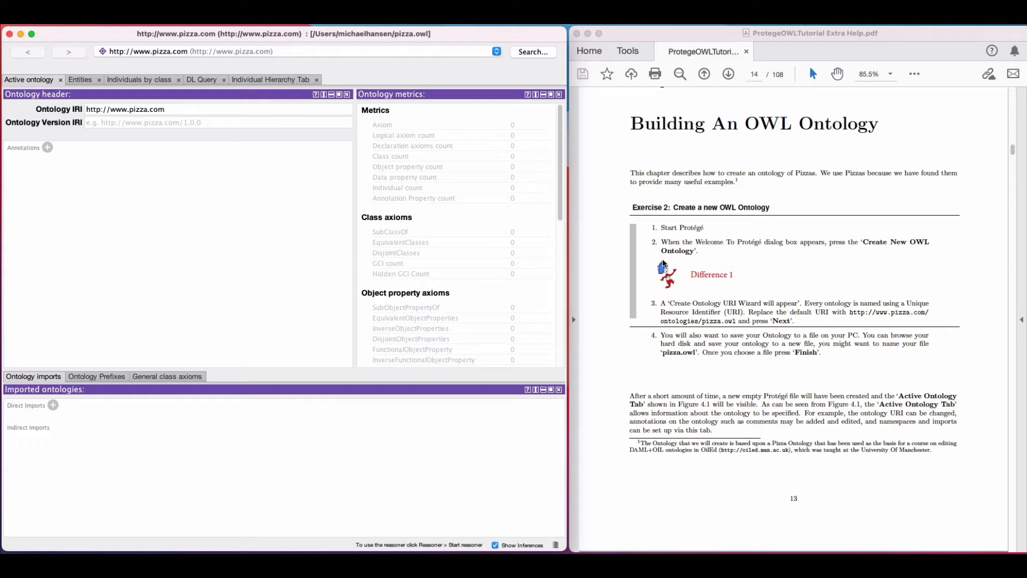
# Step: Examine the guide's Figure 4.1 of the Active Ontology Tab and Exercise 3 on adding a comment to the ontology
pyautogui.scroll(-5, 663, 263)
pyautogui.scroll(-20, 663, 263)
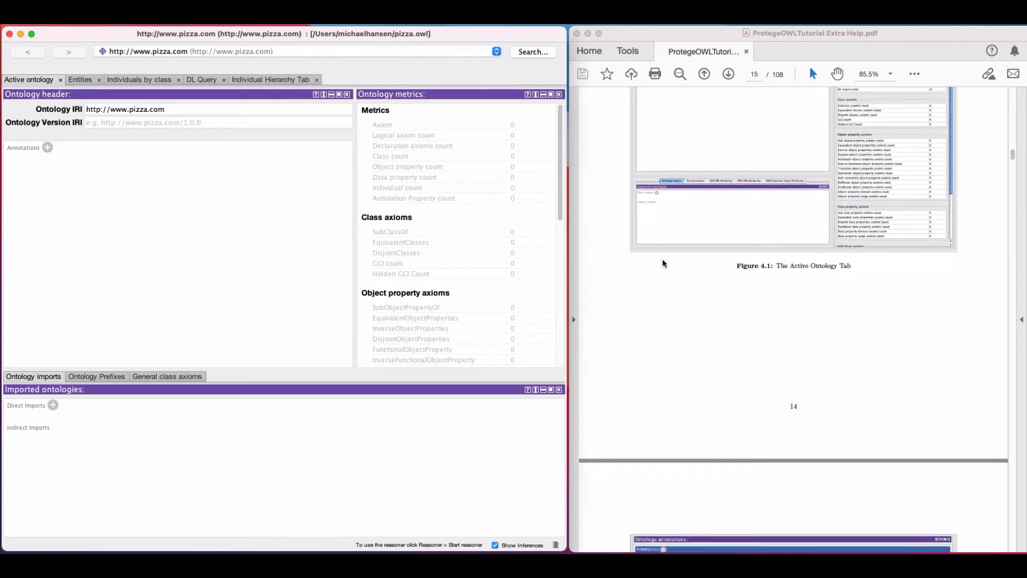
pyautogui.scroll(7, 662, 262)
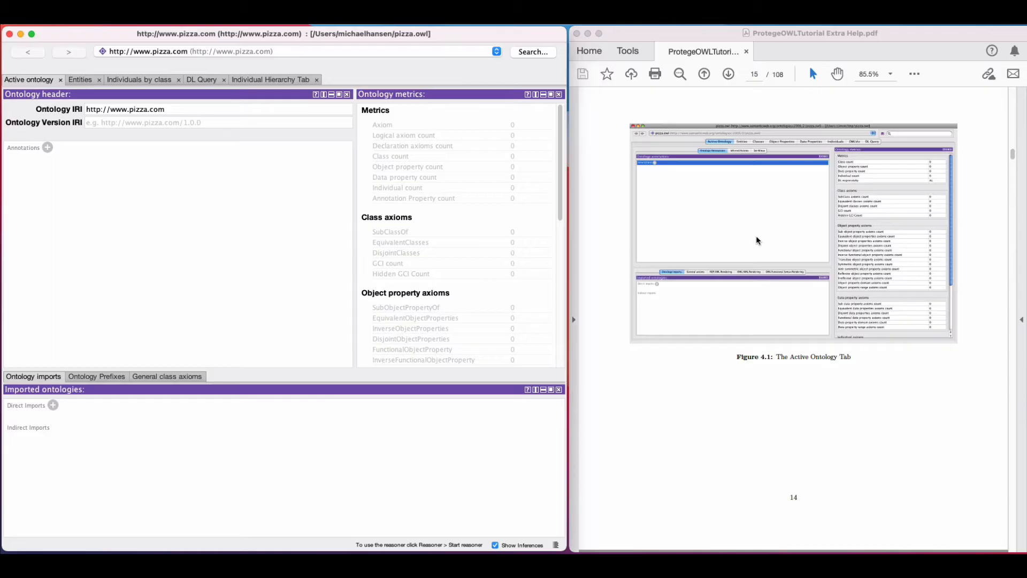
pyautogui.scroll(-1, 756, 240)
pyautogui.scroll(1, 756, 240)
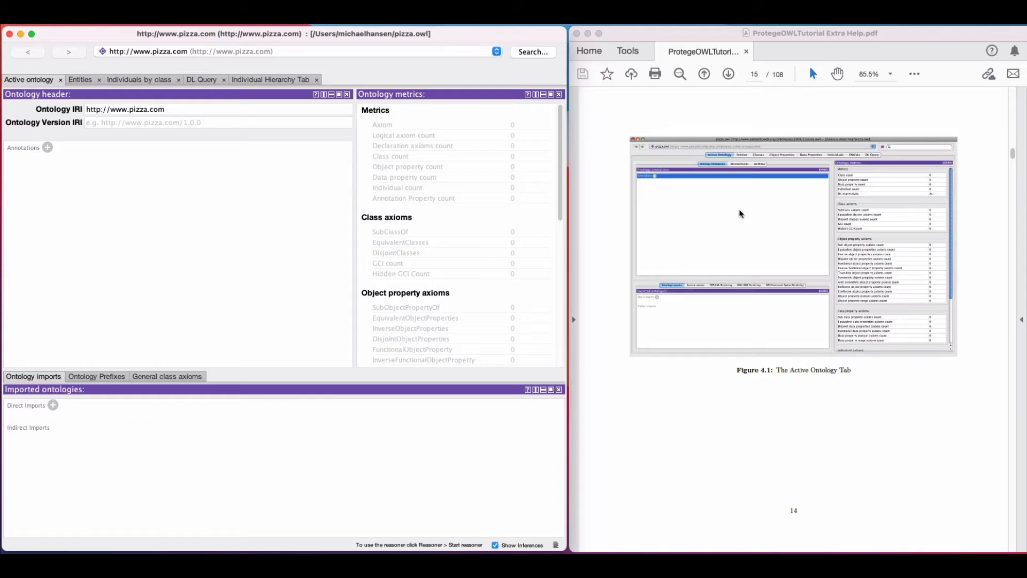
pyautogui.scroll(-10, 704, 212)
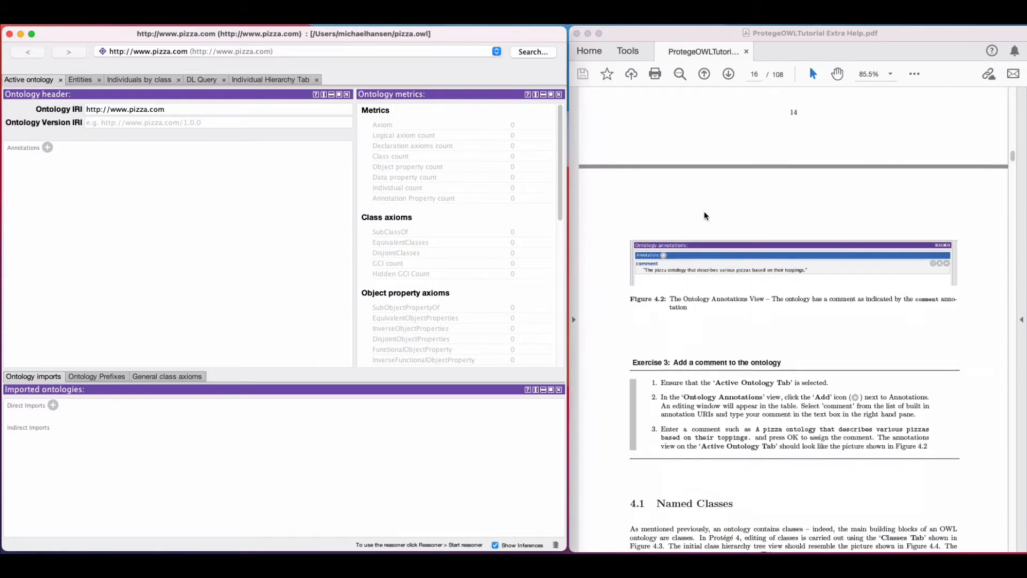
# Step: Annotate the ontology with the rdfs:comment "pizza ontology that describes various pizzas based on their toppings", copied from the guide's Exercise 3, and save it
pyautogui.scroll(-3, 704, 215)
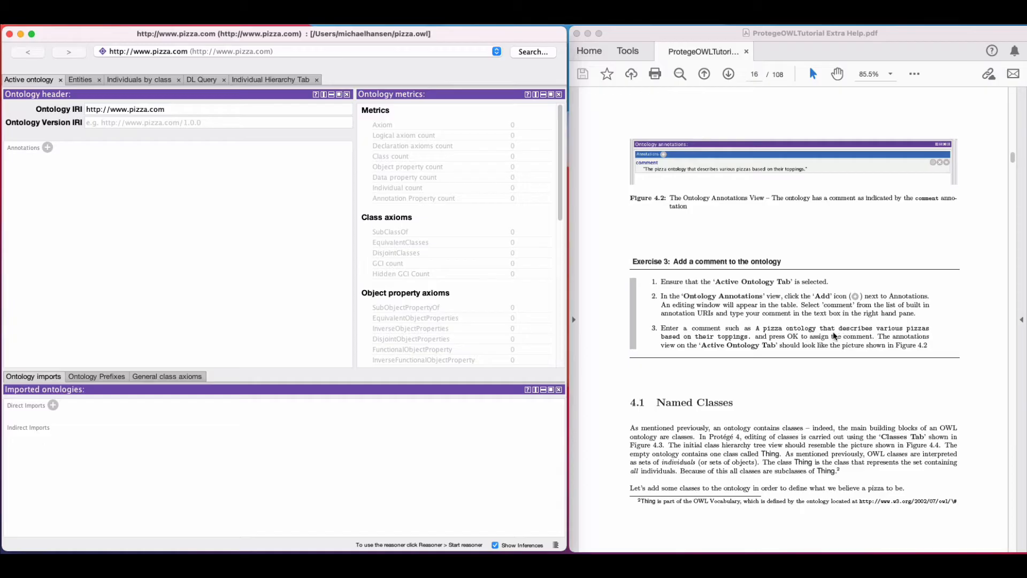
pyautogui.click(763, 332)
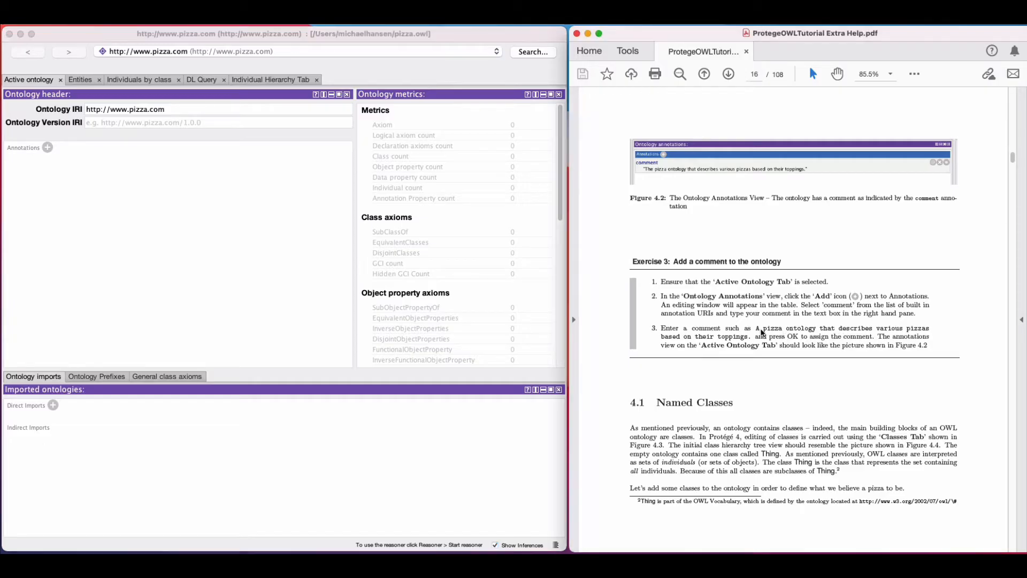
pyautogui.moveTo(762, 330); pyautogui.dragTo(747, 338)
pyautogui.press('super+c')
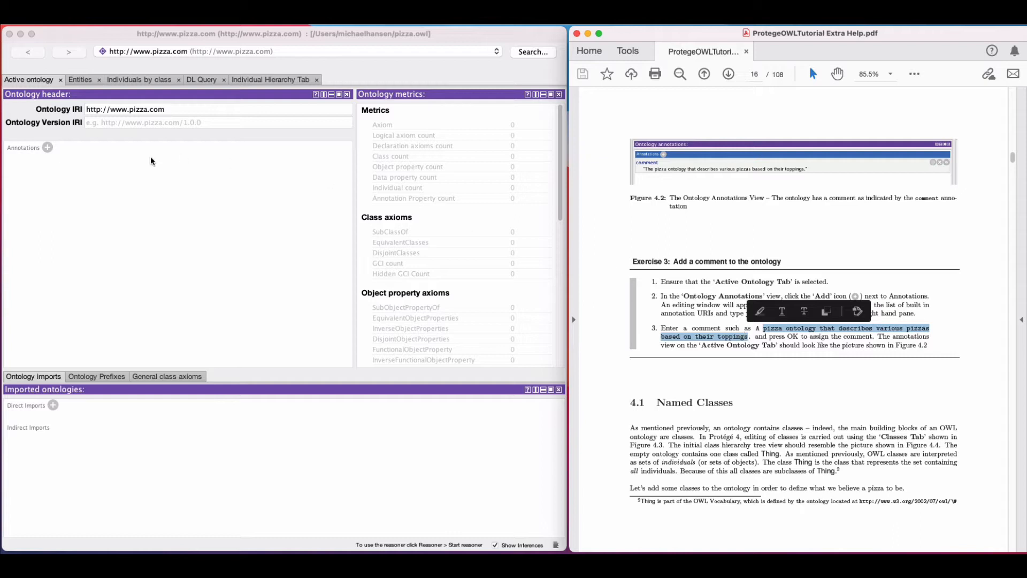
pyautogui.click(48, 147)
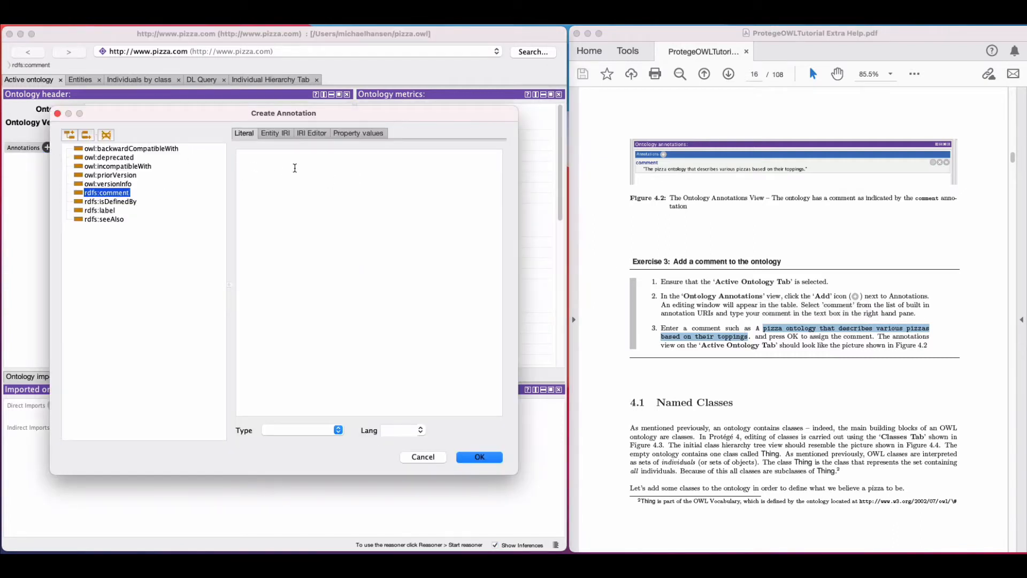
pyautogui.press('super+v')
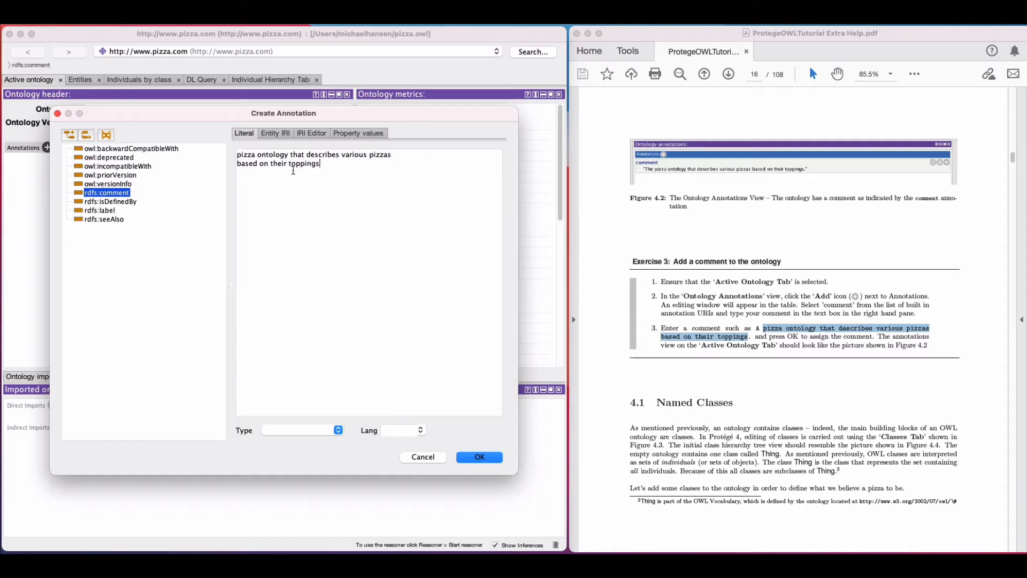
pyautogui.click(477, 458)
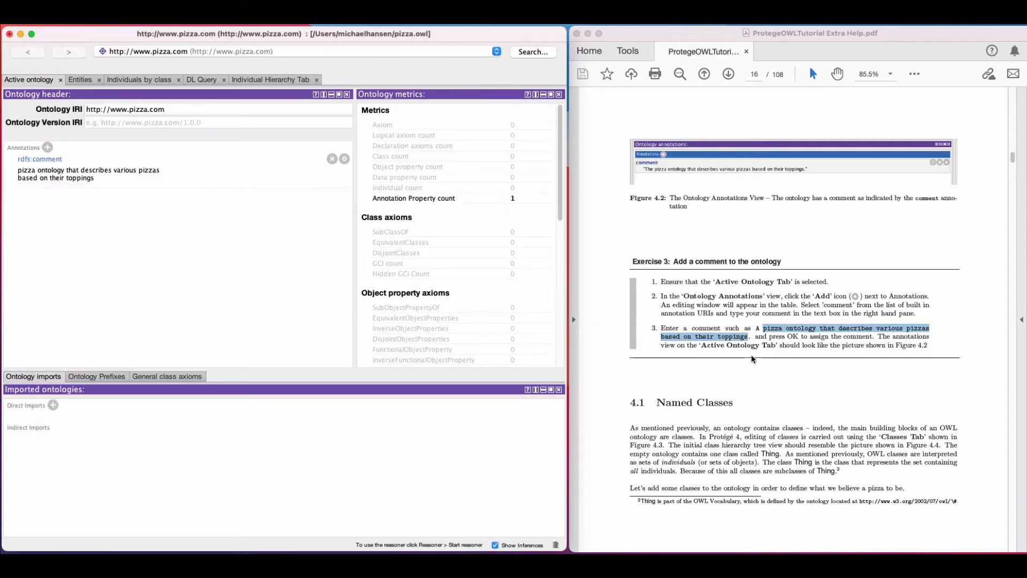
pyautogui.click(67, 16)
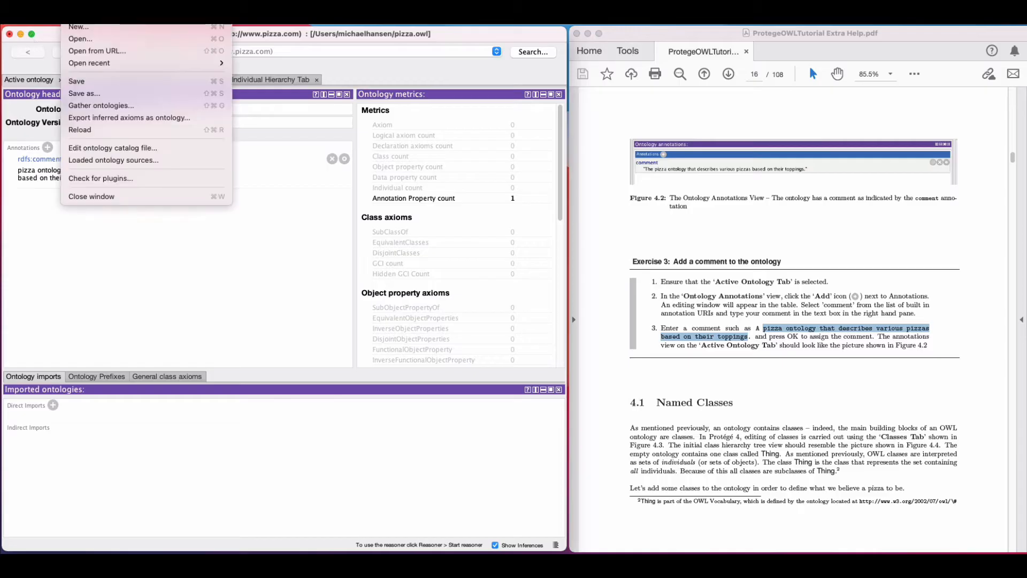
pyautogui.click(90, 80)
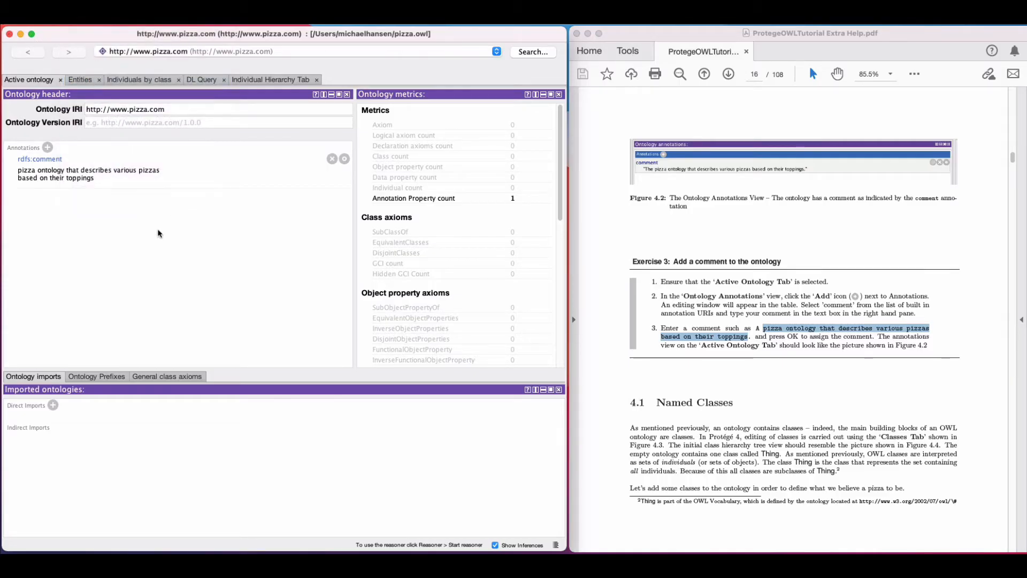
# Step: Examine the guide's Figures 4.3 and 4.4 on the class hierarchy and Exercise 4 on creating Pizza, PizzaTopping and PizzaBase
pyautogui.scroll(-3, 681, 381)
pyautogui.scroll(-15, 682, 375)
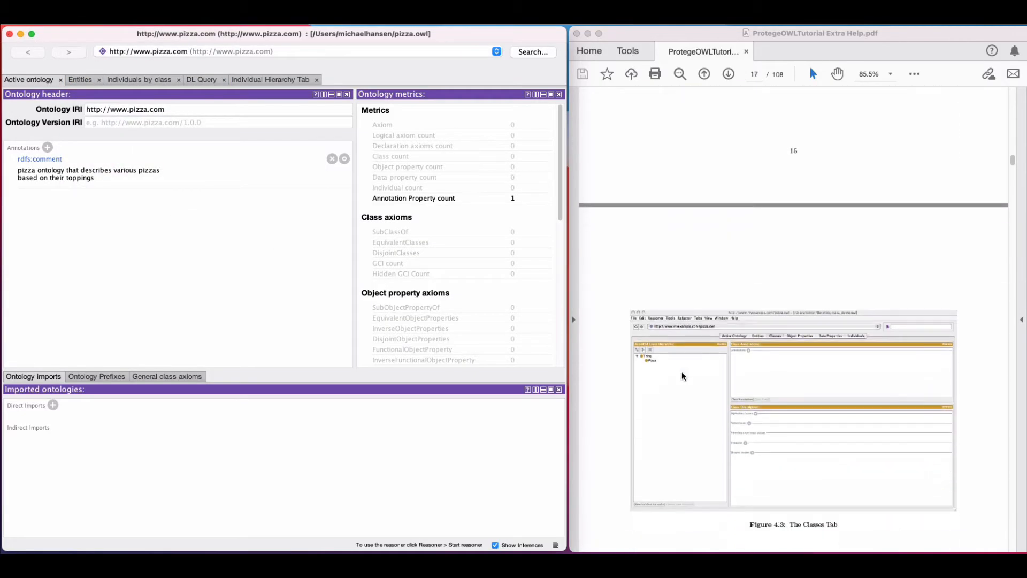
pyautogui.scroll(-5, 682, 371)
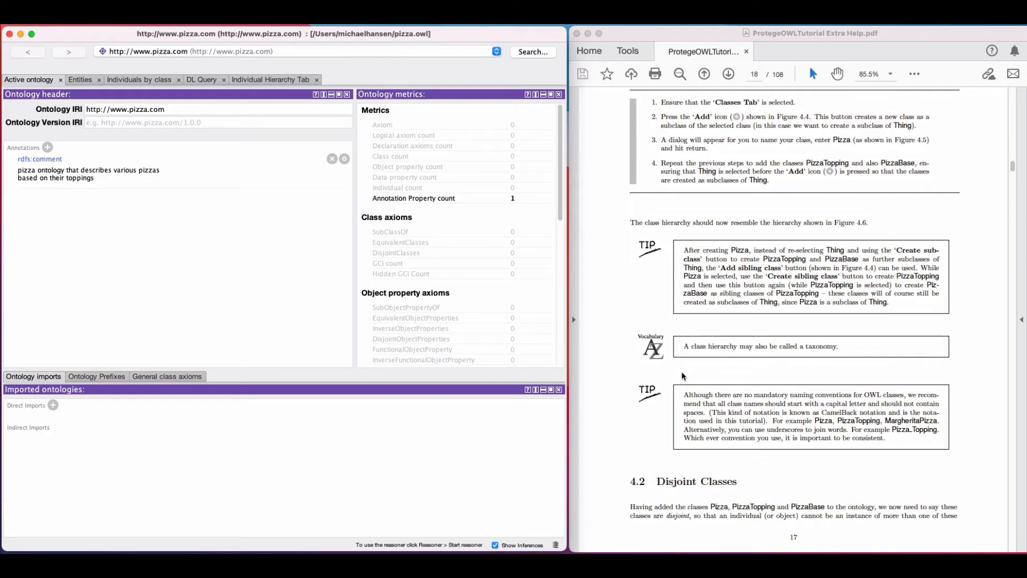
pyautogui.scroll(6, 690, 363)
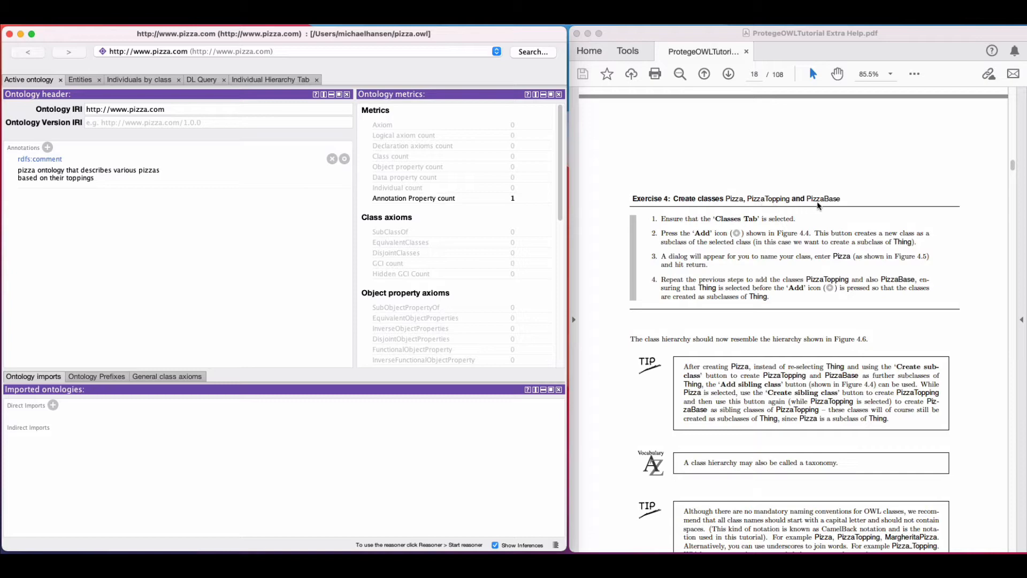
pyautogui.scroll(10, 754, 216)
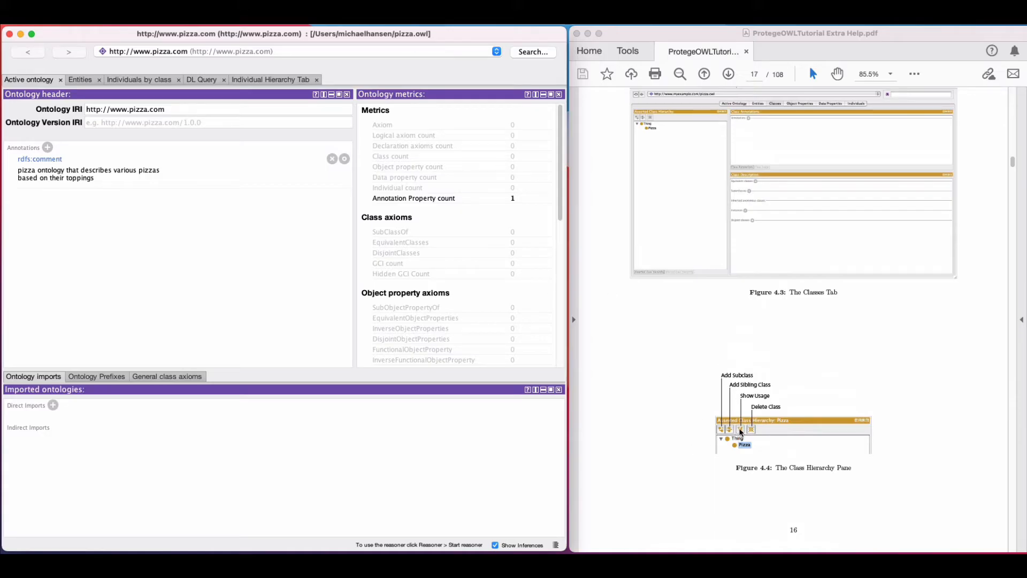
pyautogui.scroll(-10, 740, 431)
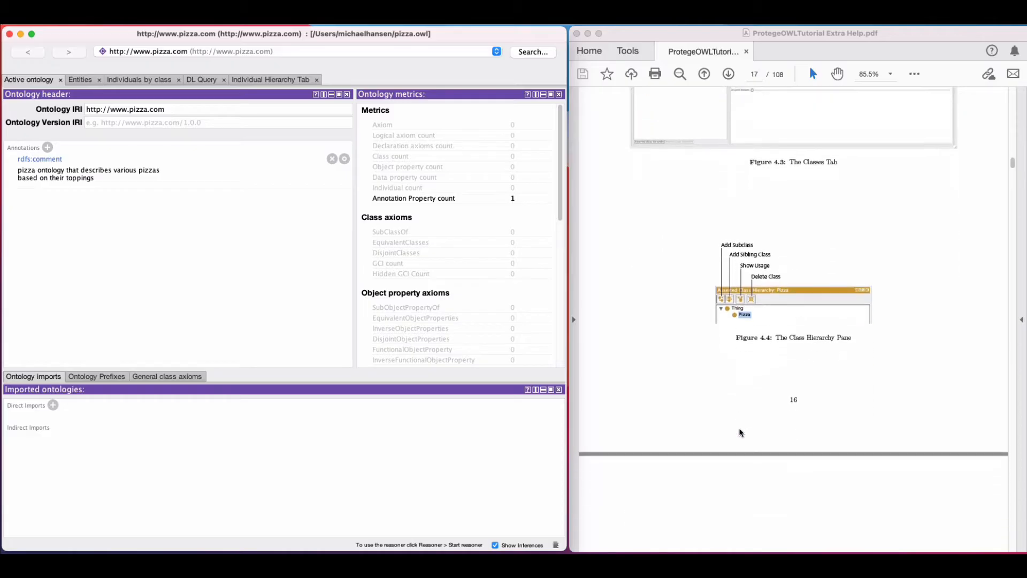
pyautogui.scroll(4, 739, 428)
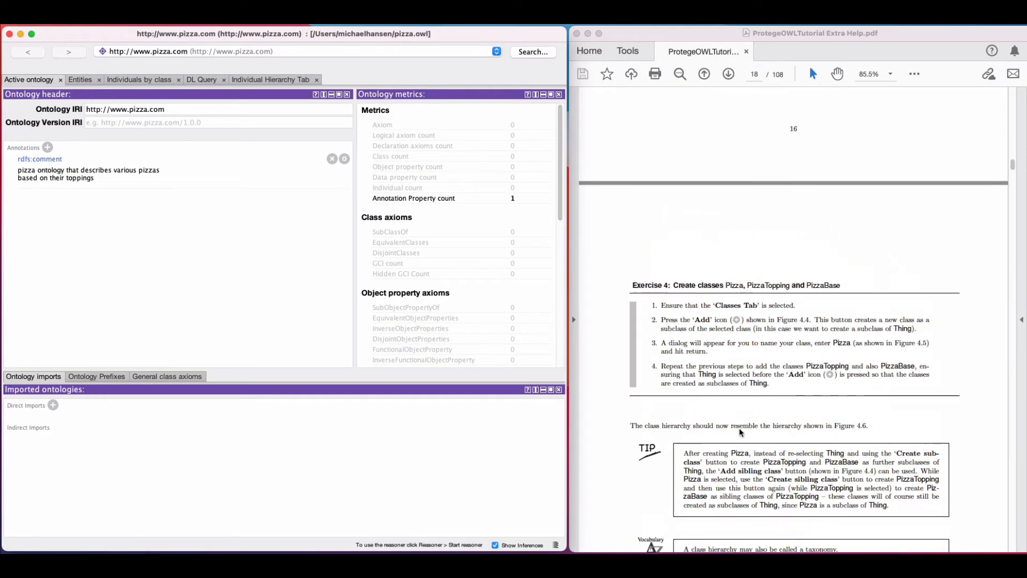
# Step: Create a class named Pizza as a subclass of owl:Thing in the class hierarchy
pyautogui.click(83, 80)
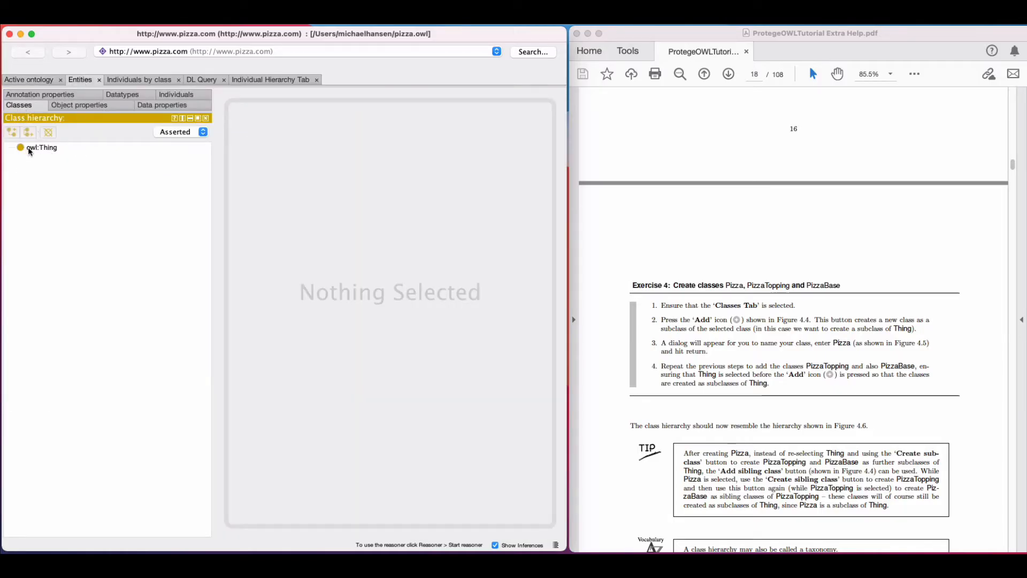
pyautogui.click(46, 152)
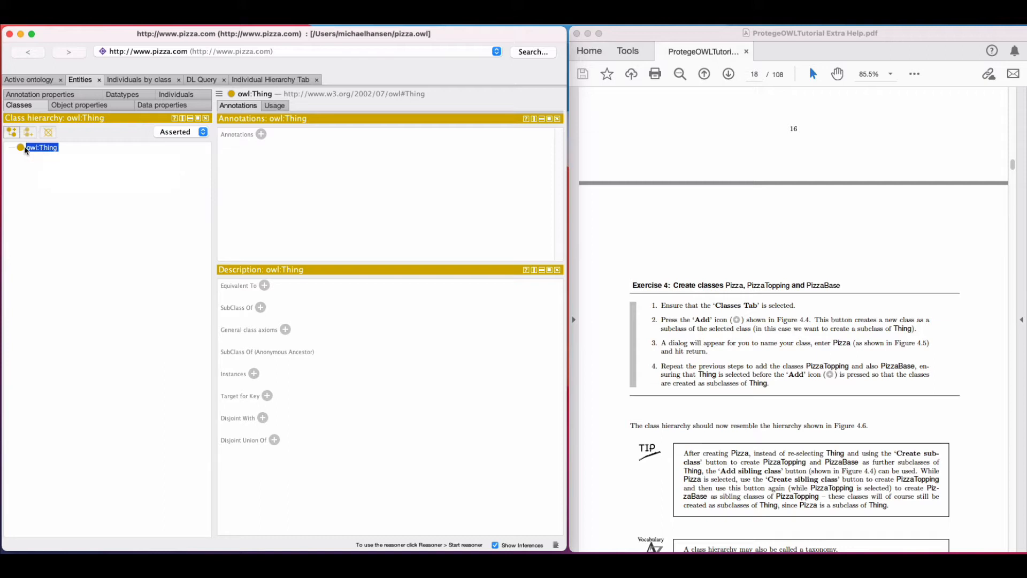
pyautogui.click(13, 135)
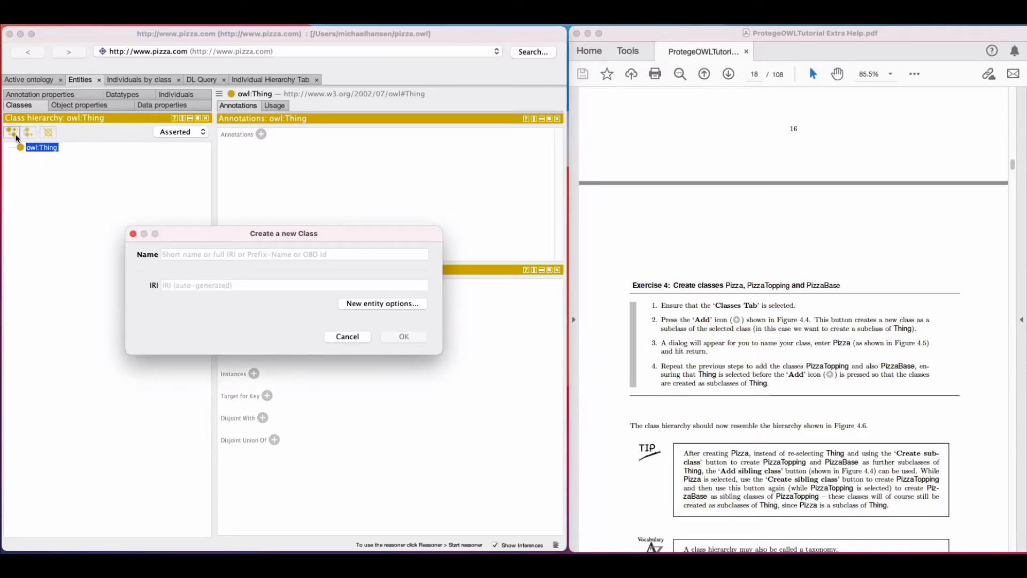
pyautogui.write('Pizza')
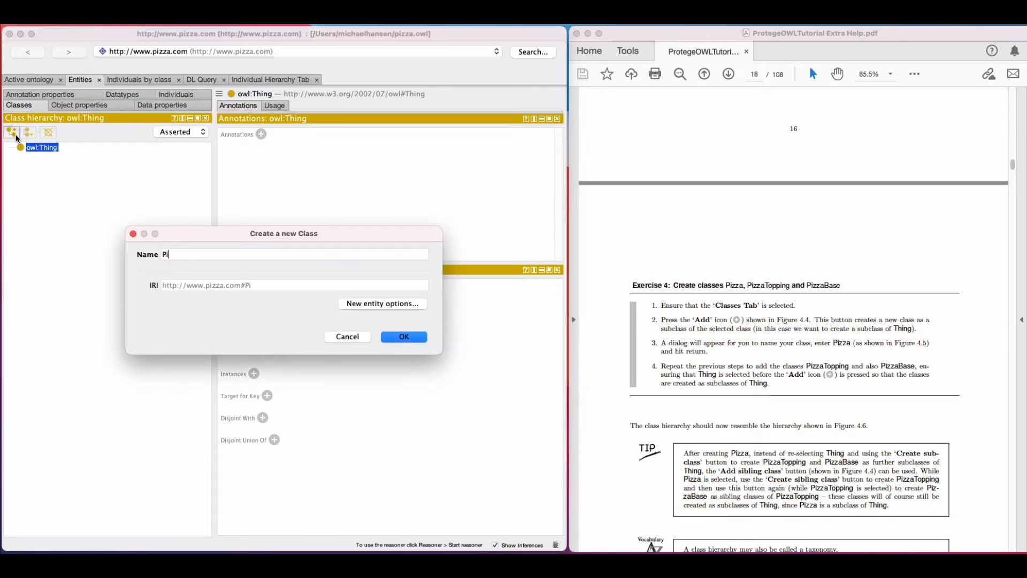
pyautogui.press('Return')
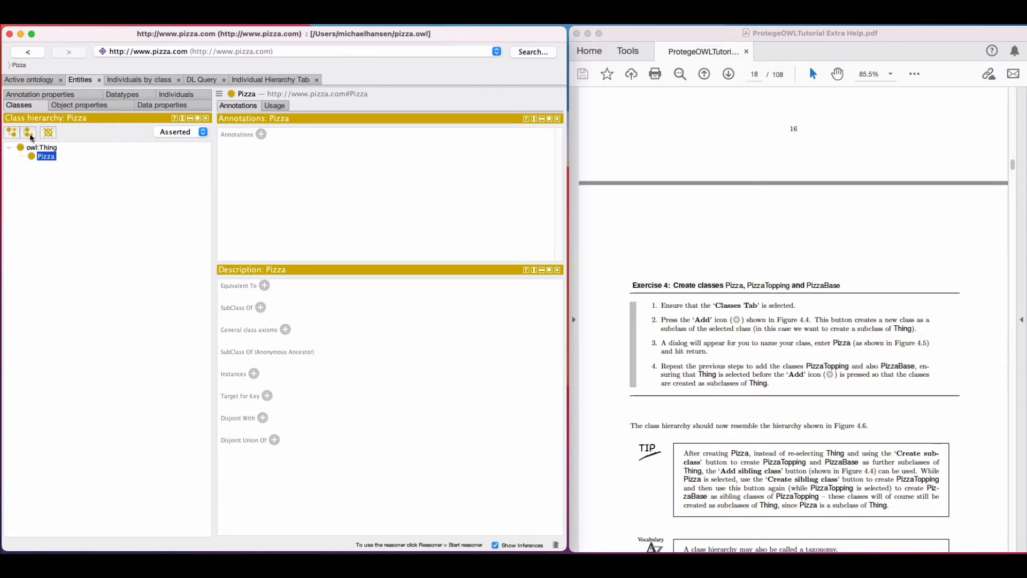
# Step: Add a class named PizzaTopping as a sibling of Pizza under owl:Thing
pyautogui.click(31, 136)
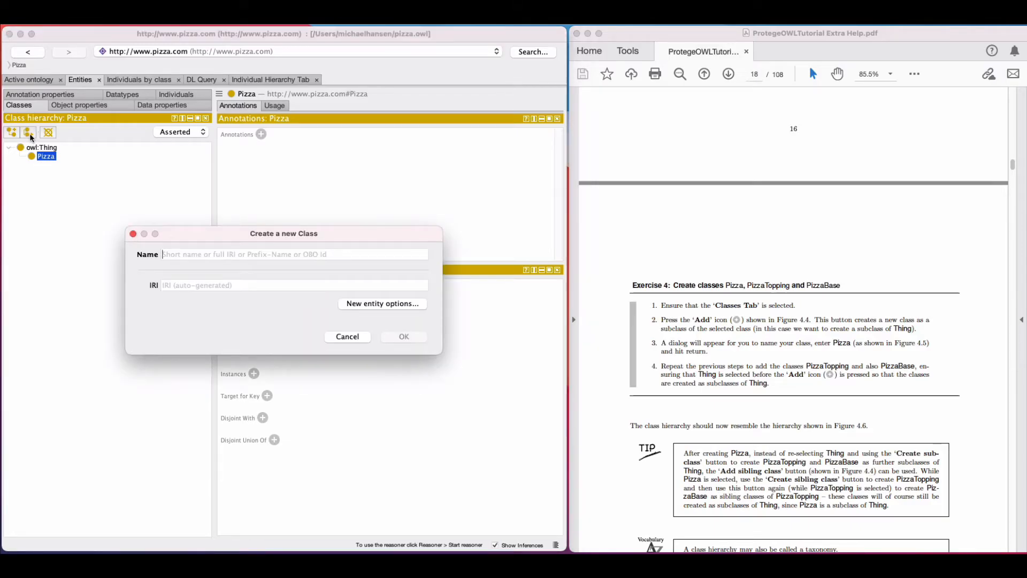
pyautogui.write('Pizza')
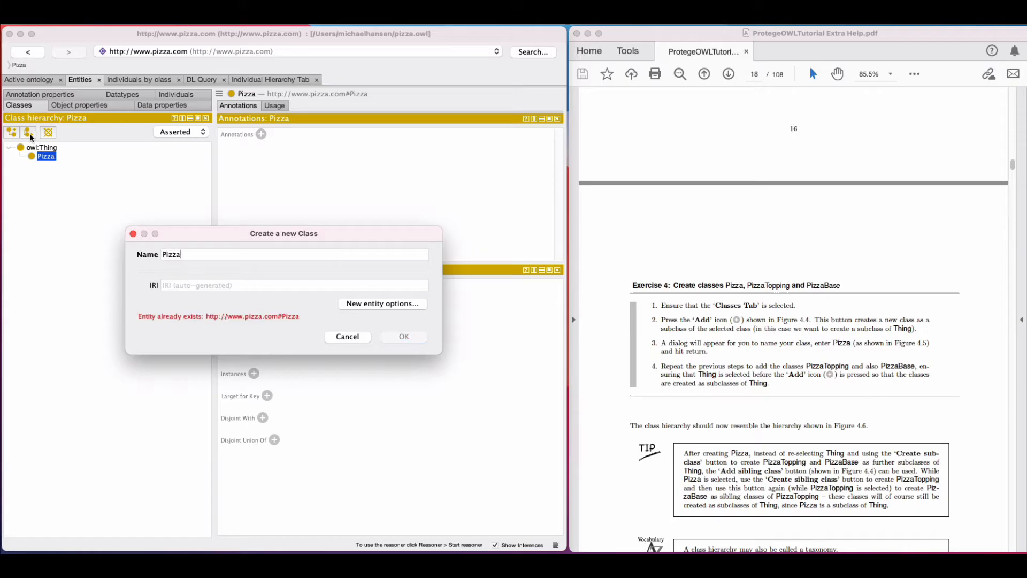
pyautogui.write('Topp')
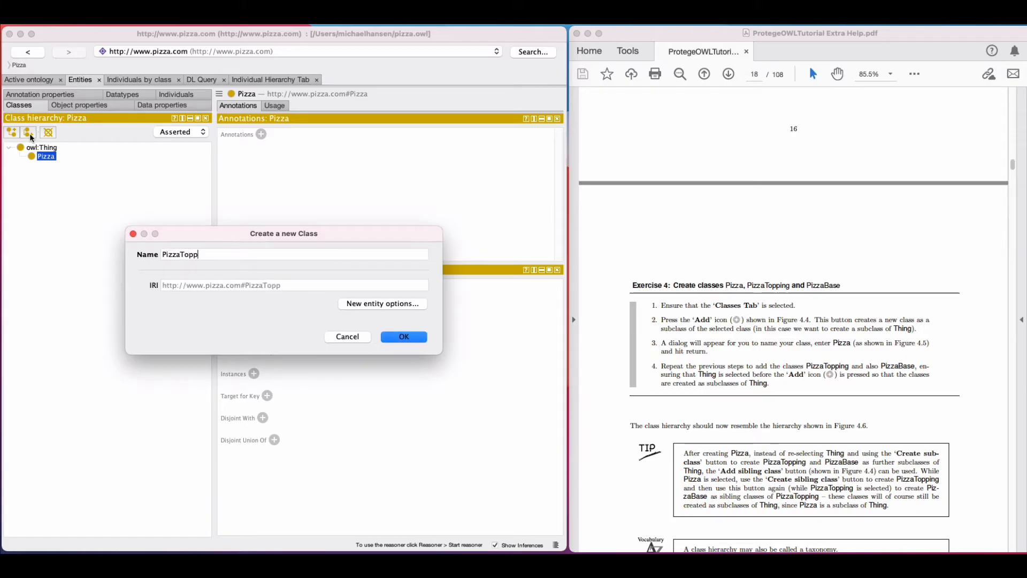
pyautogui.write('ing')
pyautogui.press('Return')
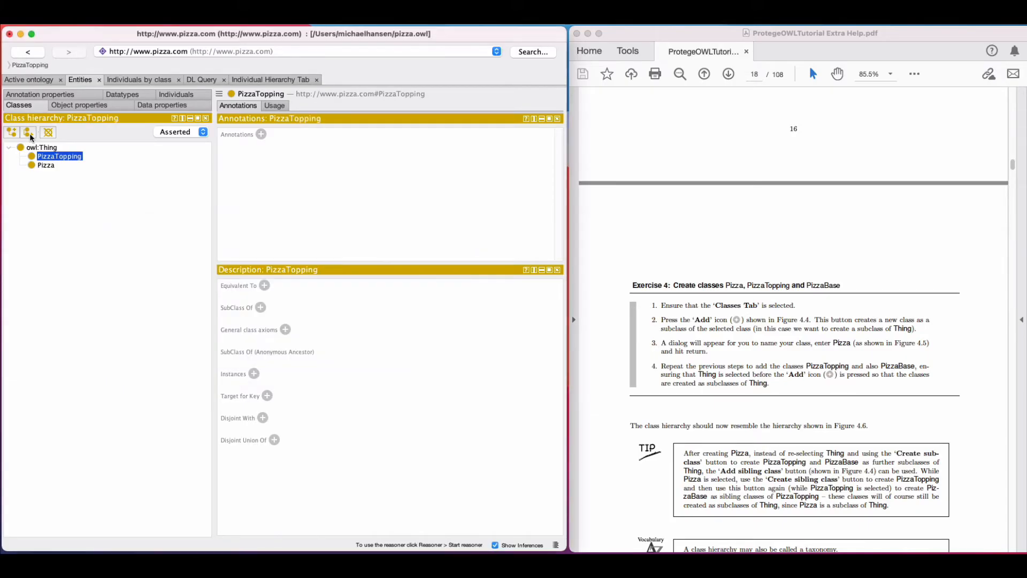
# Step: Add a class named PizzaBase as a sibling of PizzaTopping and save the ontology
pyautogui.click(32, 136)
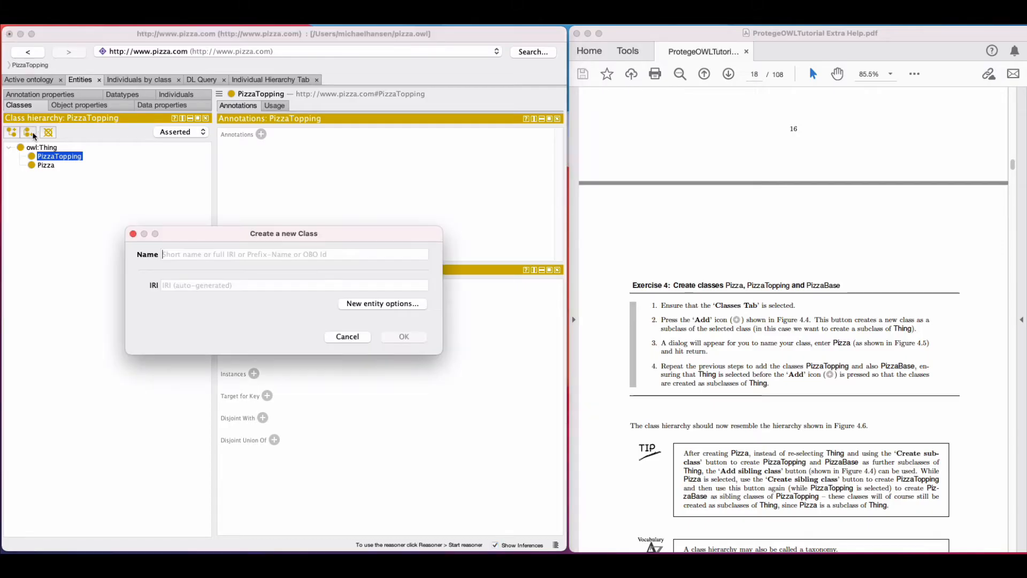
pyautogui.write('Pizz')
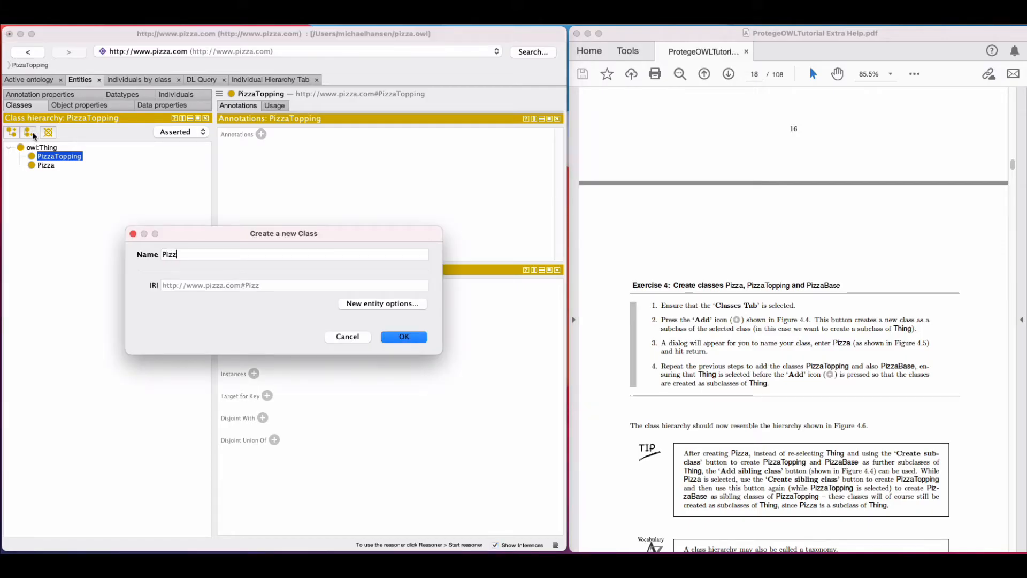
pyautogui.write('abas')
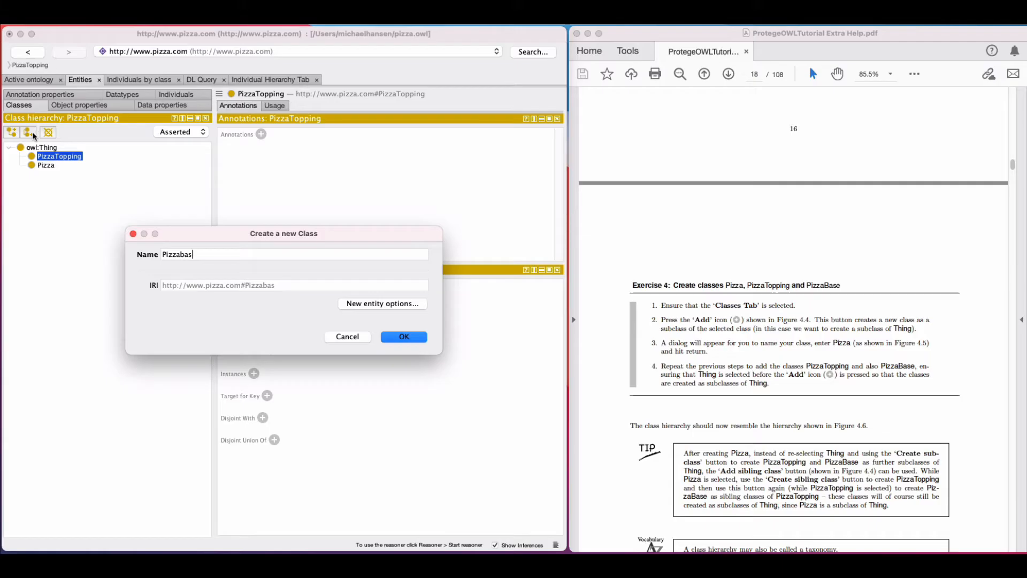
pyautogui.press('BackSpace')
pyautogui.press('BackSpace')
pyautogui.press('BackSpace')
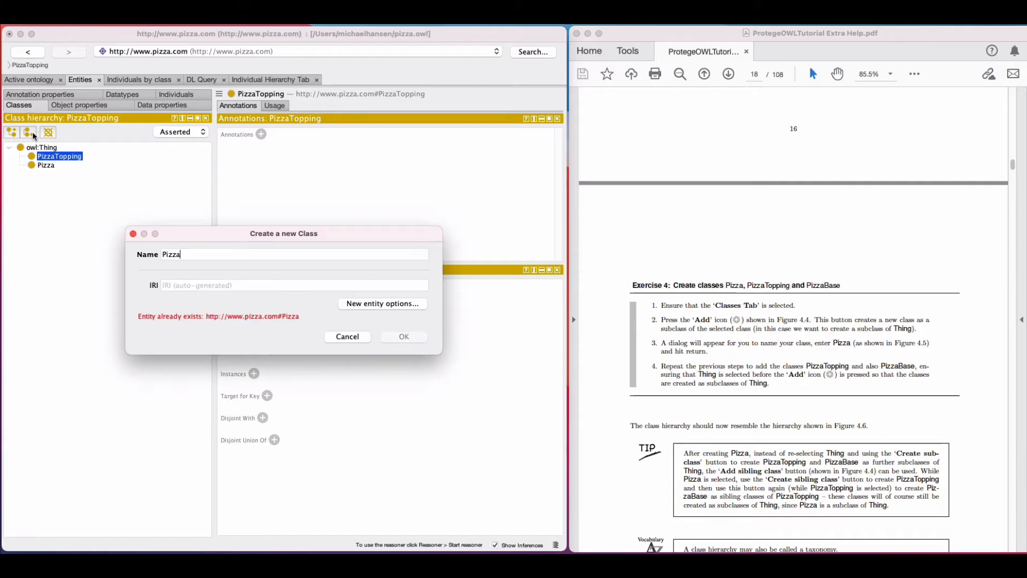
pyautogui.write('Base')
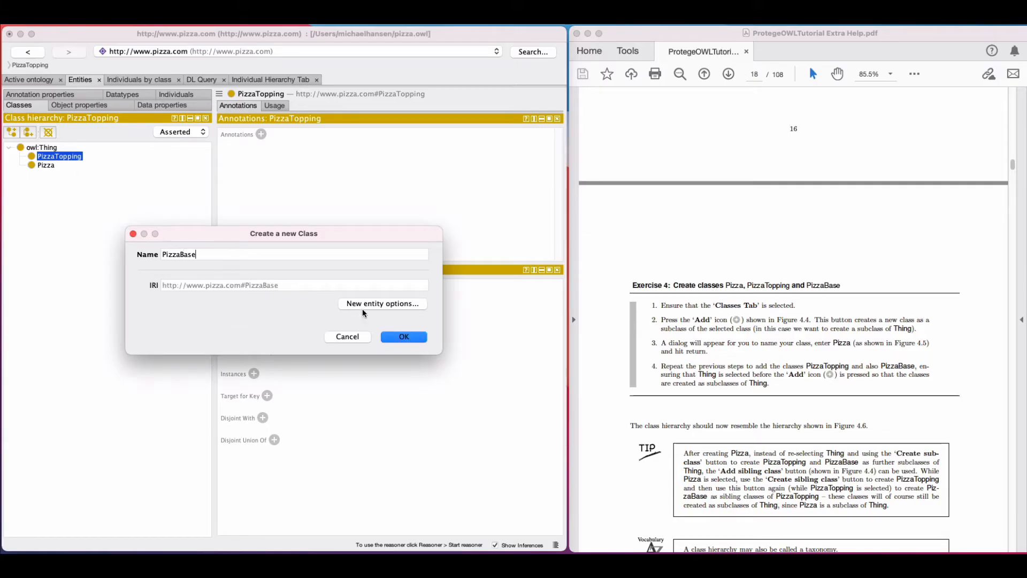
pyautogui.click(403, 337)
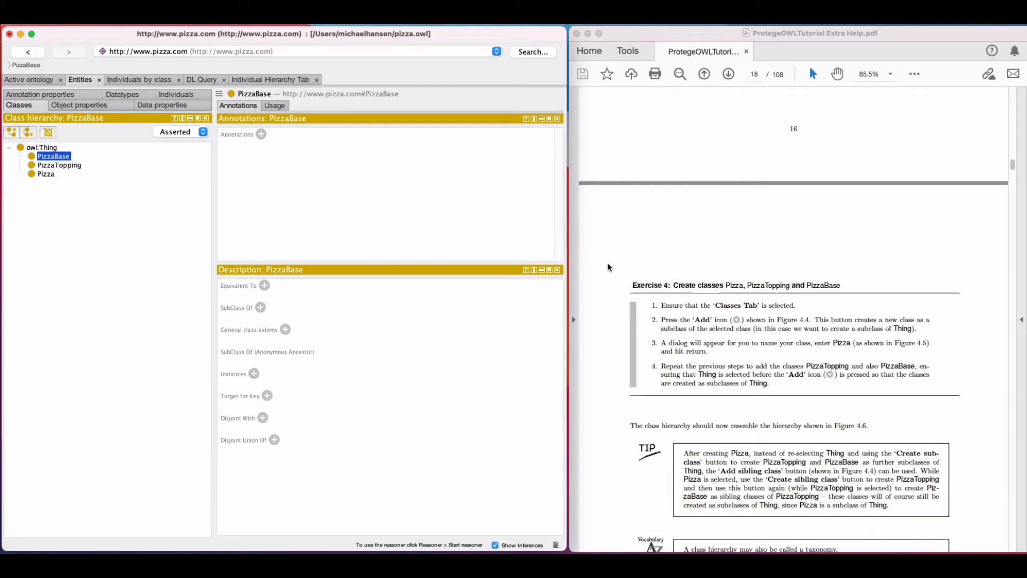
pyautogui.click(73, 16)
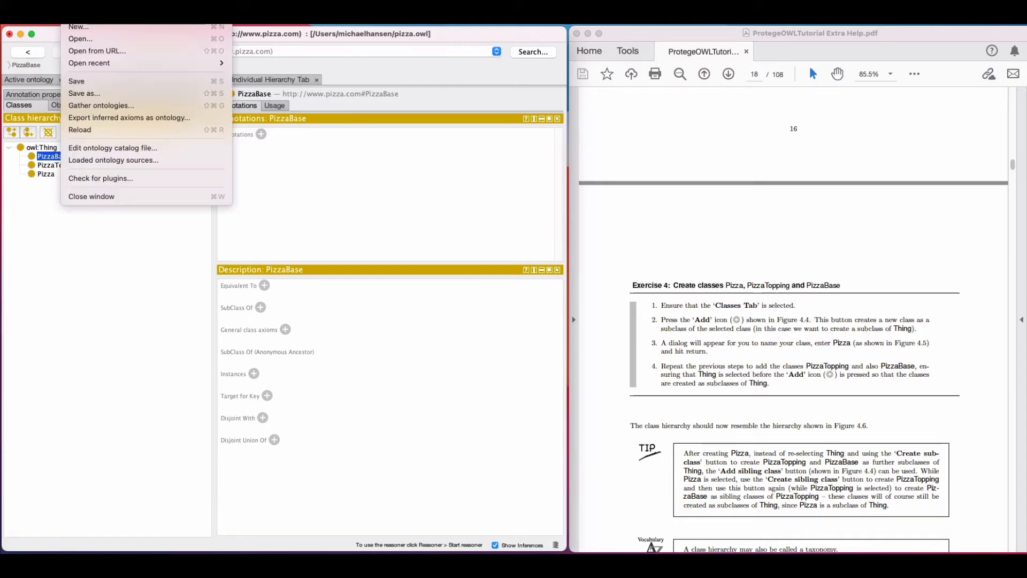
pyautogui.click(88, 83)
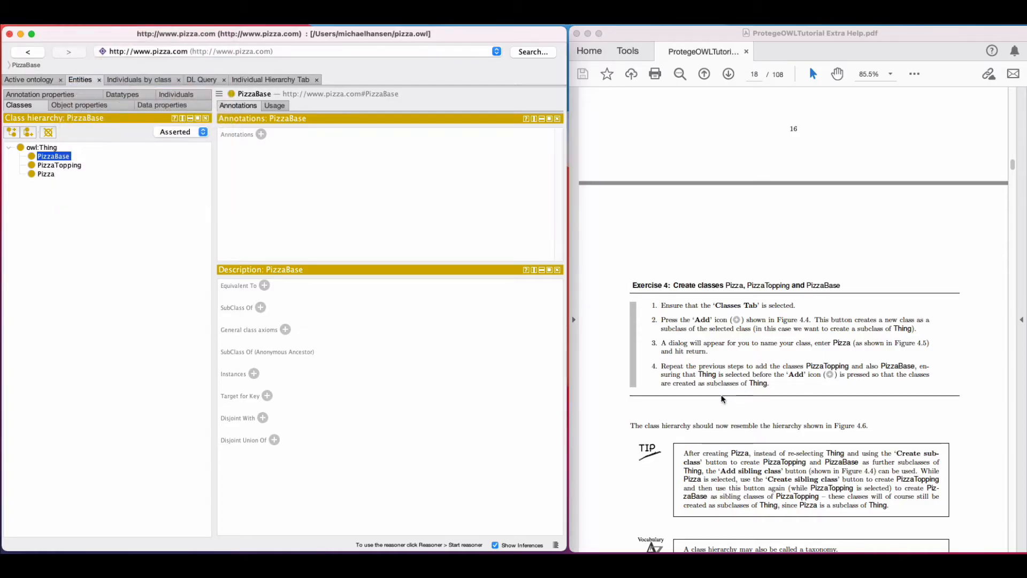
# Step: Examine the guide's Section 4.2 on disjoint classes, Figure 4.6 and Exercise 5 on making the three pizza classes disjoint
pyautogui.scroll(-15, 720, 398)
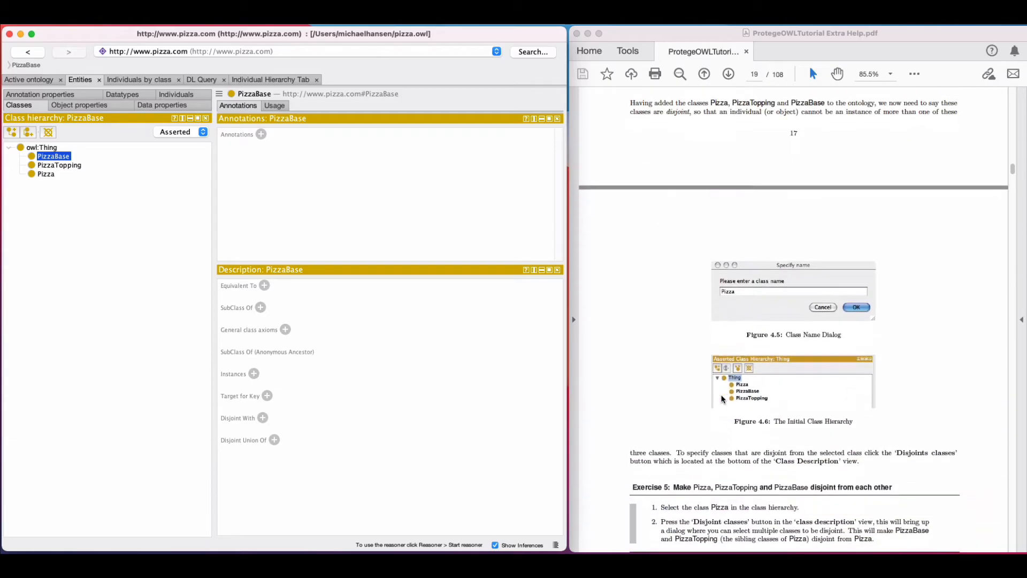
pyautogui.scroll(1, 720, 398)
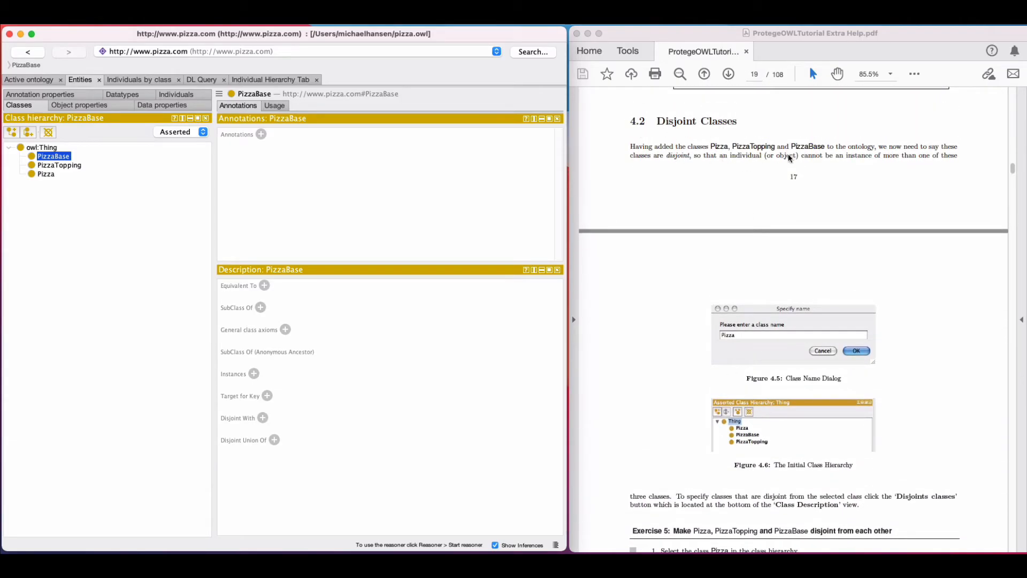
pyautogui.scroll(-3, 675, 303)
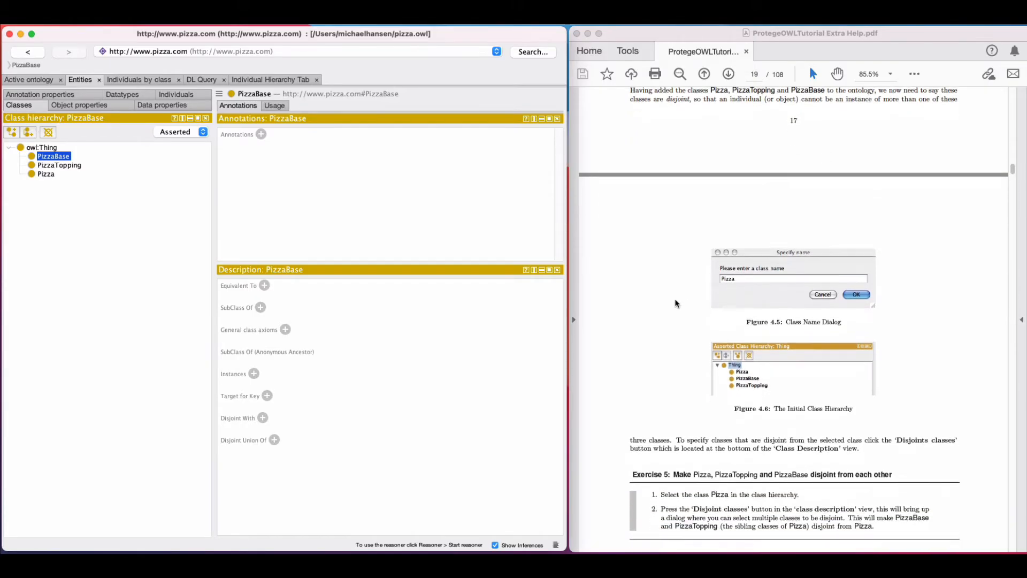
pyautogui.scroll(-5, 676, 303)
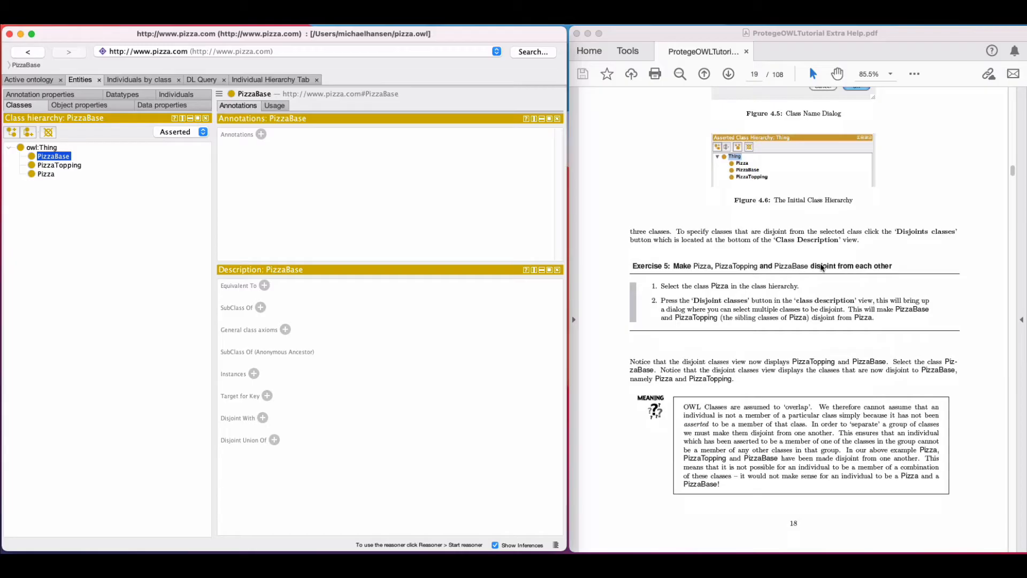
# Step: Make the Pizza class disjoint with PizzaBase and PizzaTopping
pyautogui.click(46, 178)
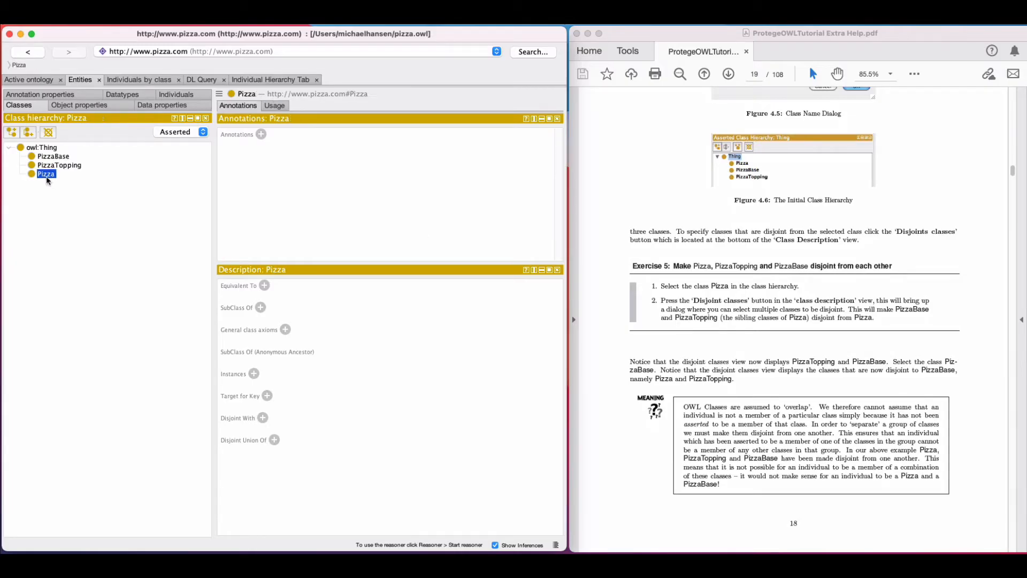
pyautogui.click(263, 417)
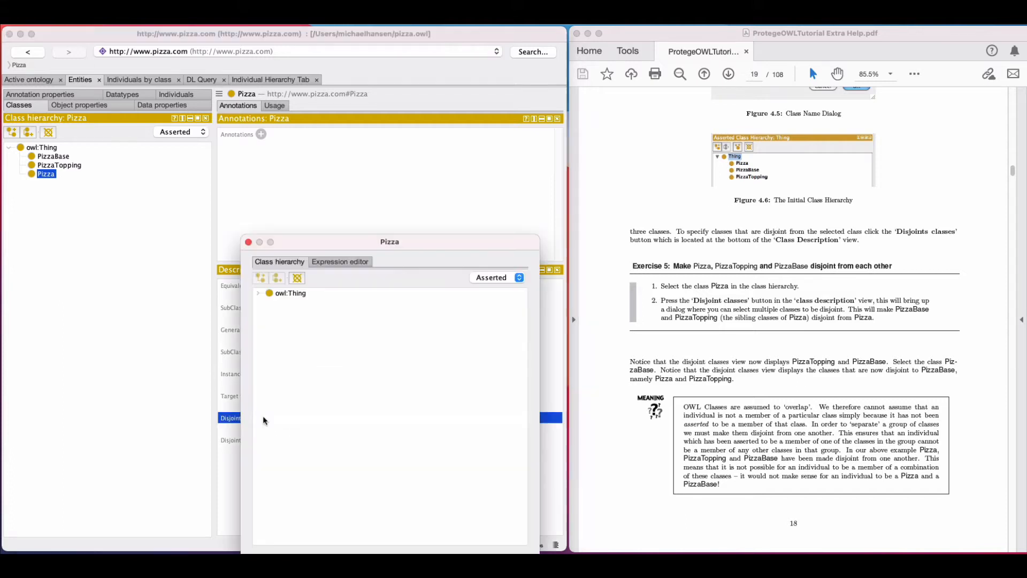
pyautogui.click(258, 293)
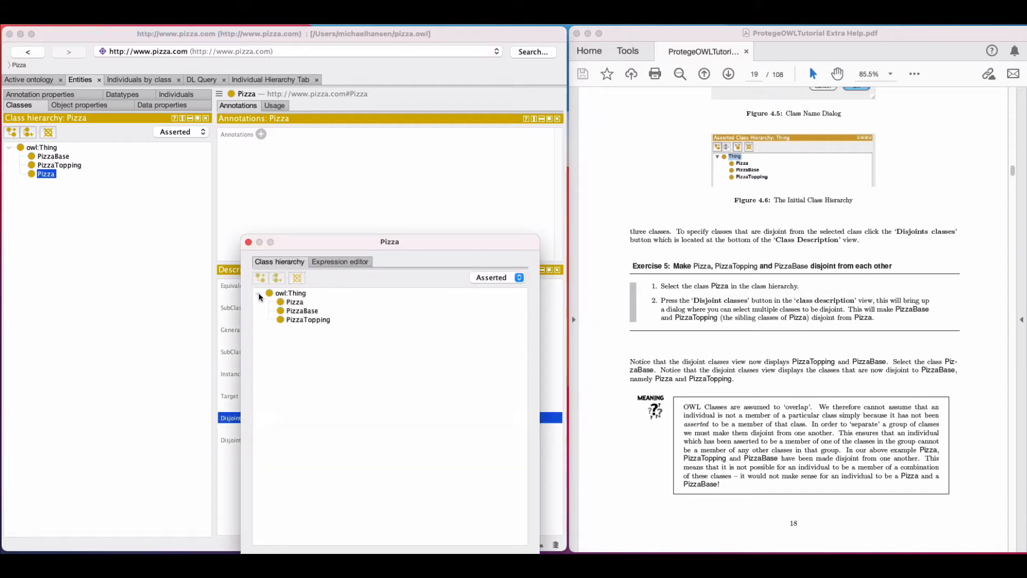
pyautogui.click(300, 310)
pyautogui.keyDown('shift'); pyautogui.click(308, 320); pyautogui.keyUp('shift')
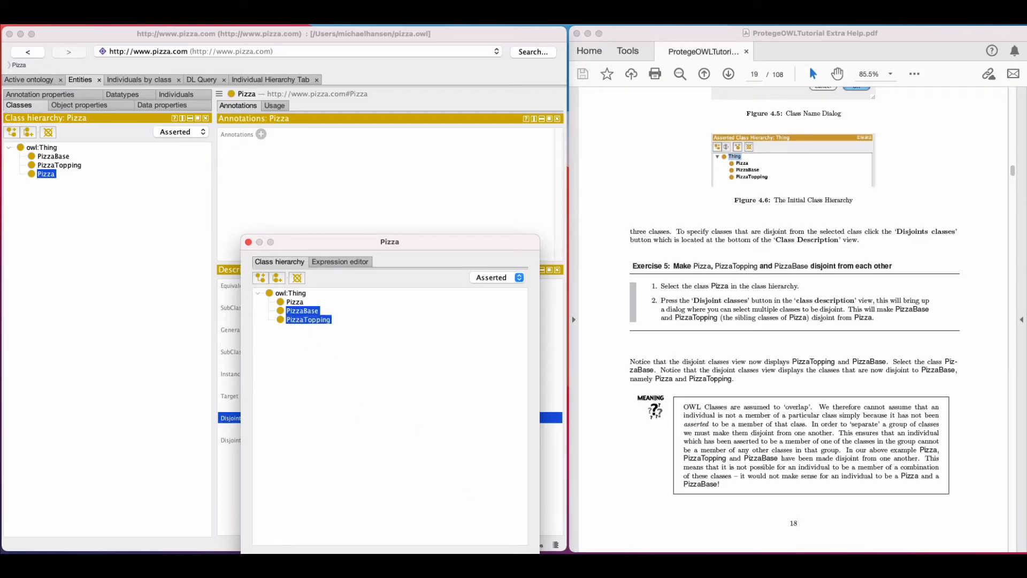
pyautogui.press('Return')
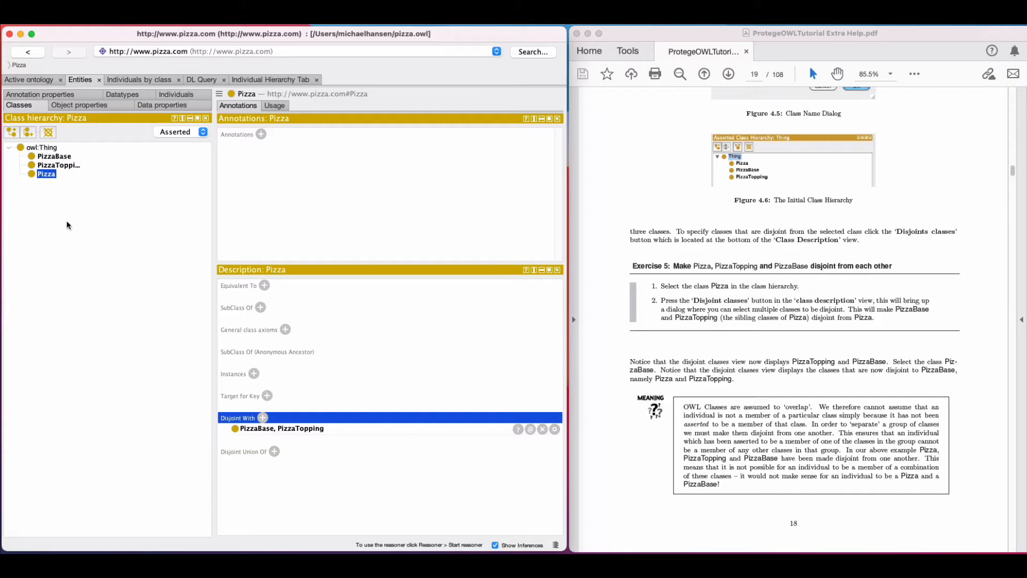
# Step: Check the disjoint classes of PizzaTopping, PizzaBase and Pizza, and save the ontology
pyautogui.click(65, 166)
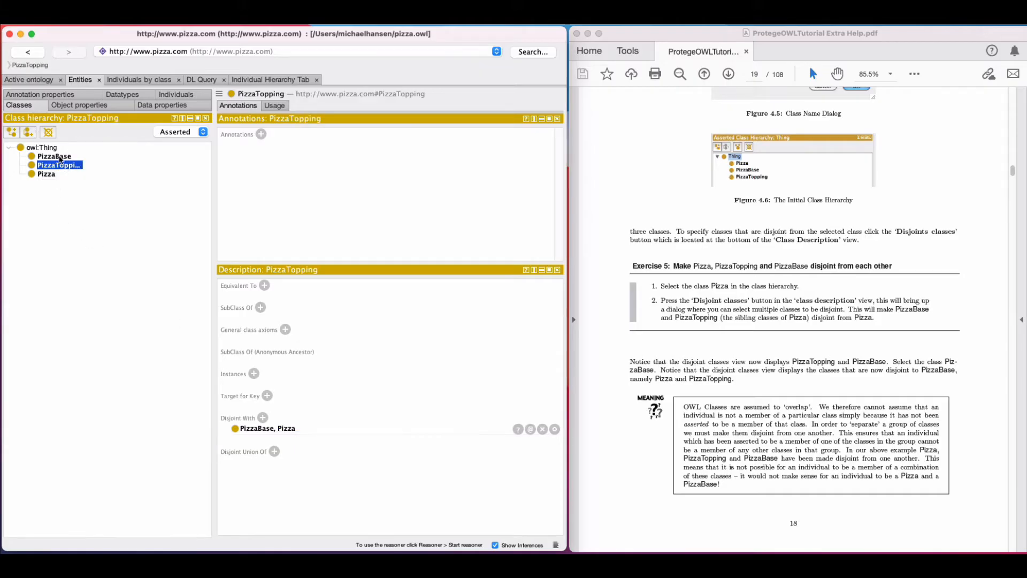
pyautogui.click(57, 157)
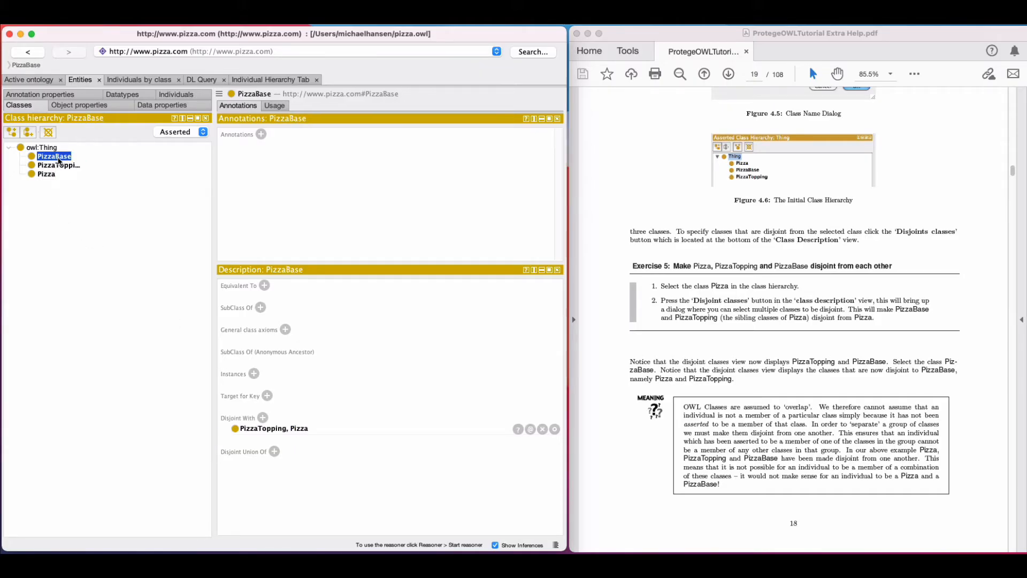
pyautogui.click(59, 165)
pyautogui.click(48, 174)
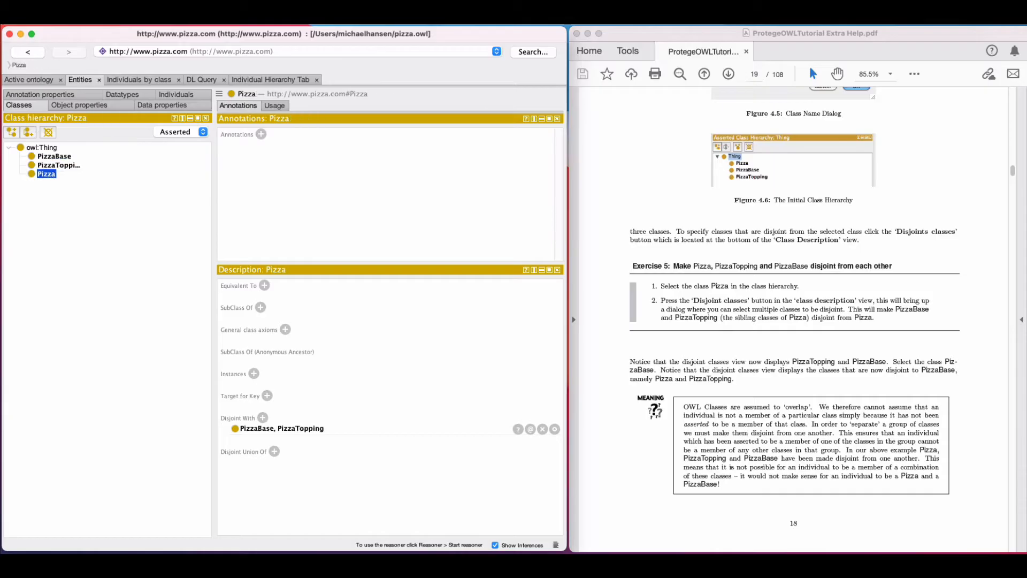
pyautogui.click(73, 22)
pyautogui.click(86, 83)
# Step: Examine the guide's Section 4.3, Figures 4.7 and 4.8, and Exercise 6 on creating PizzaBase subclasses with the Create Class Hierarchy tool
pyautogui.scroll(-5, 722, 396)
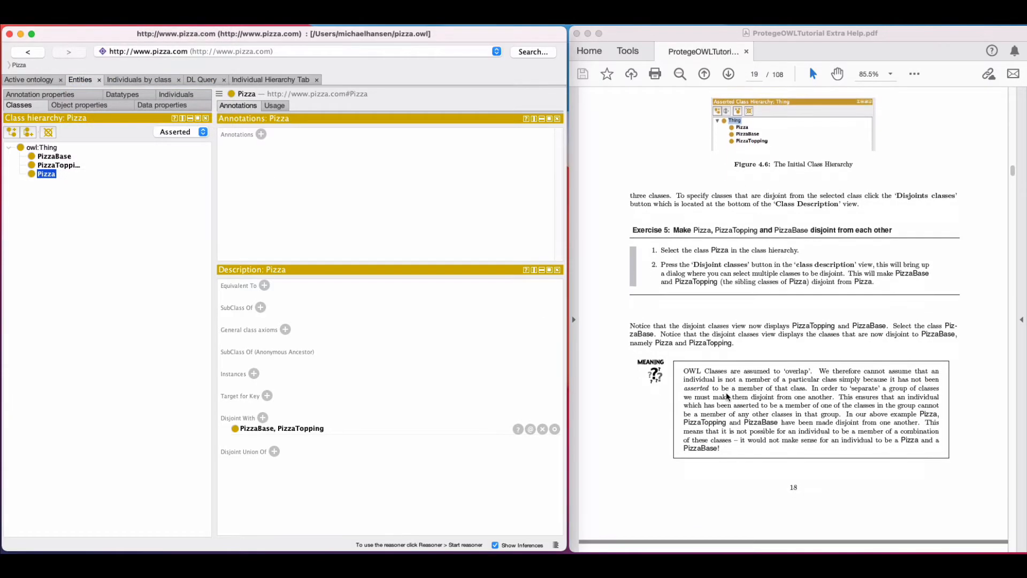
pyautogui.scroll(-10, 726, 396)
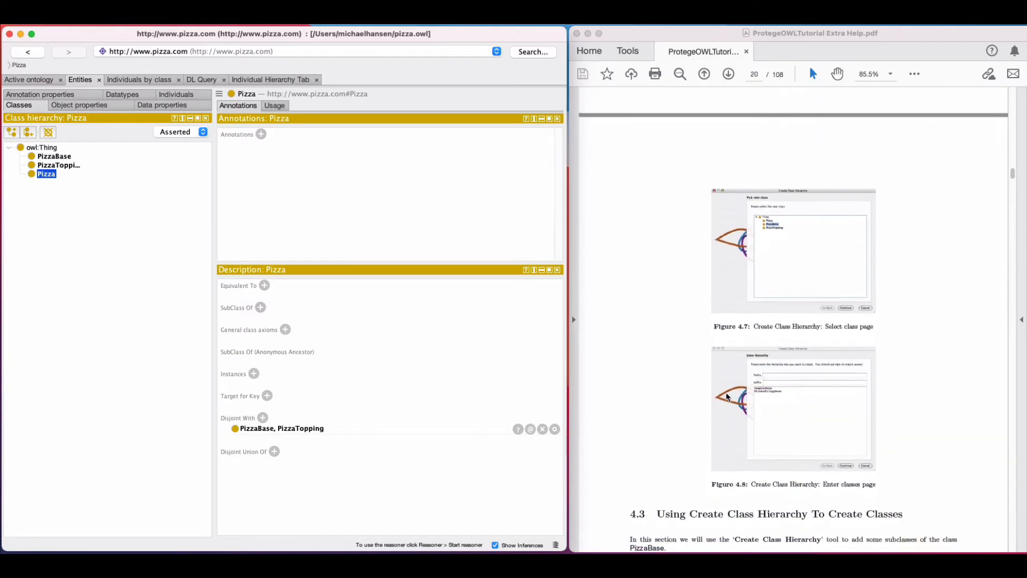
pyautogui.scroll(-5, 726, 396)
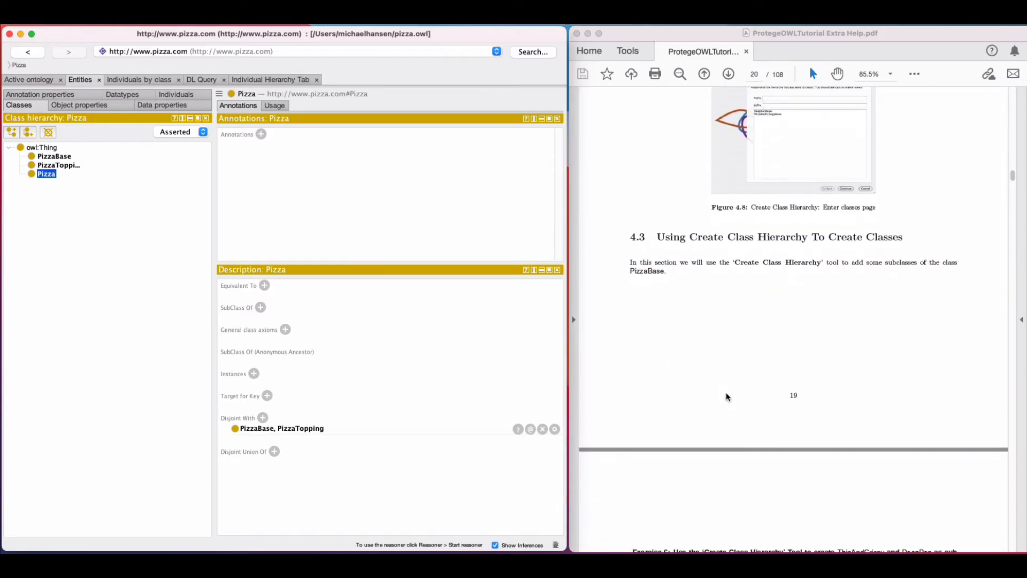
pyautogui.scroll(6, 727, 396)
pyautogui.scroll(1, 726, 397)
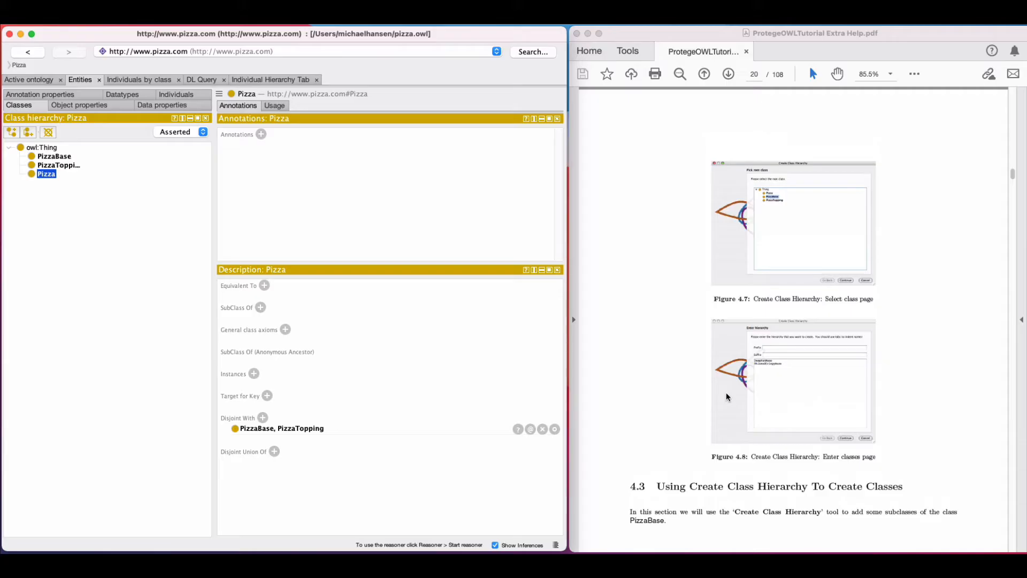
pyautogui.scroll(15, 726, 396)
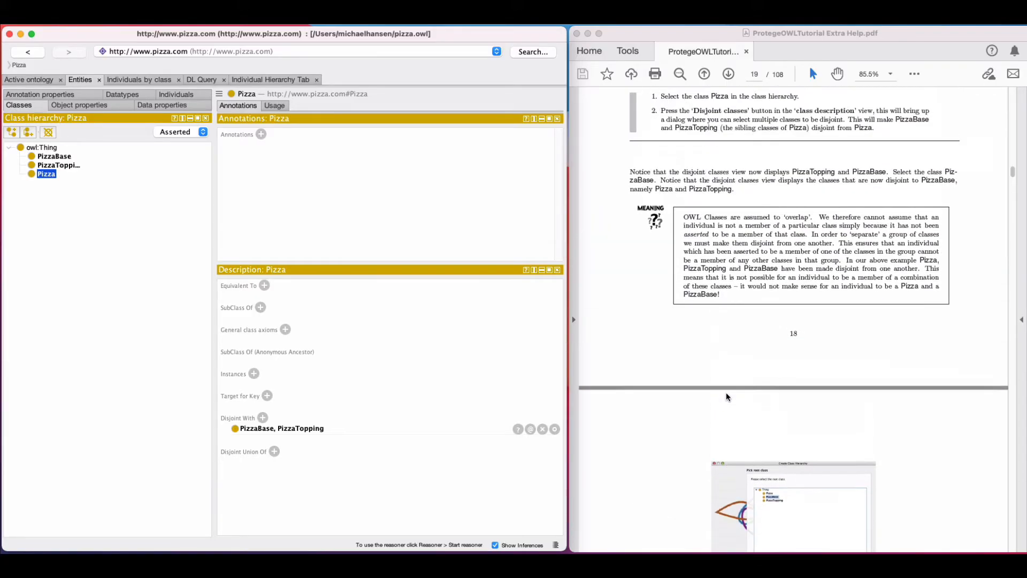
pyautogui.scroll(-10, 726, 396)
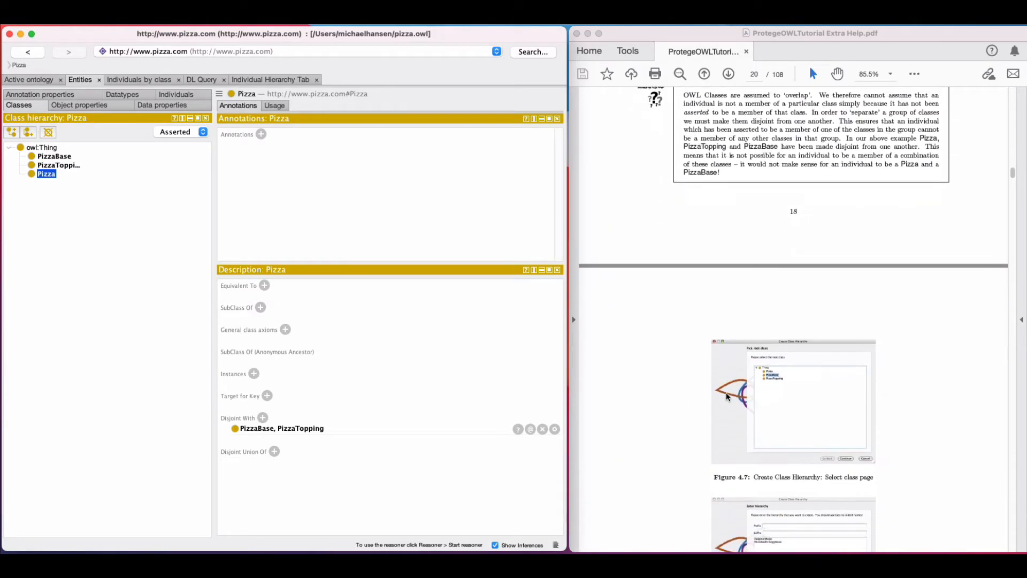
pyautogui.scroll(-10, 727, 397)
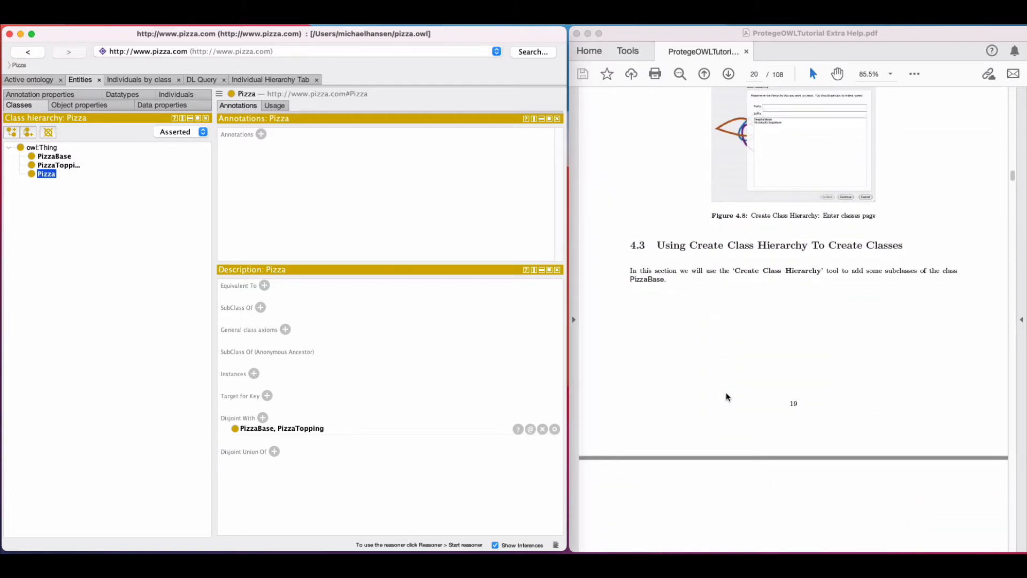
pyautogui.scroll(-10, 727, 393)
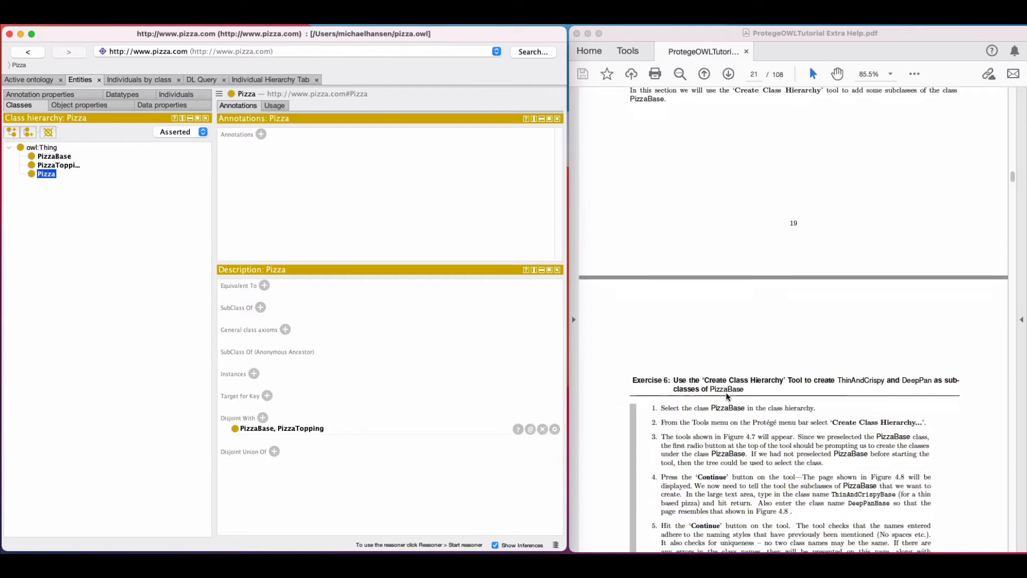
pyautogui.scroll(-3, 726, 396)
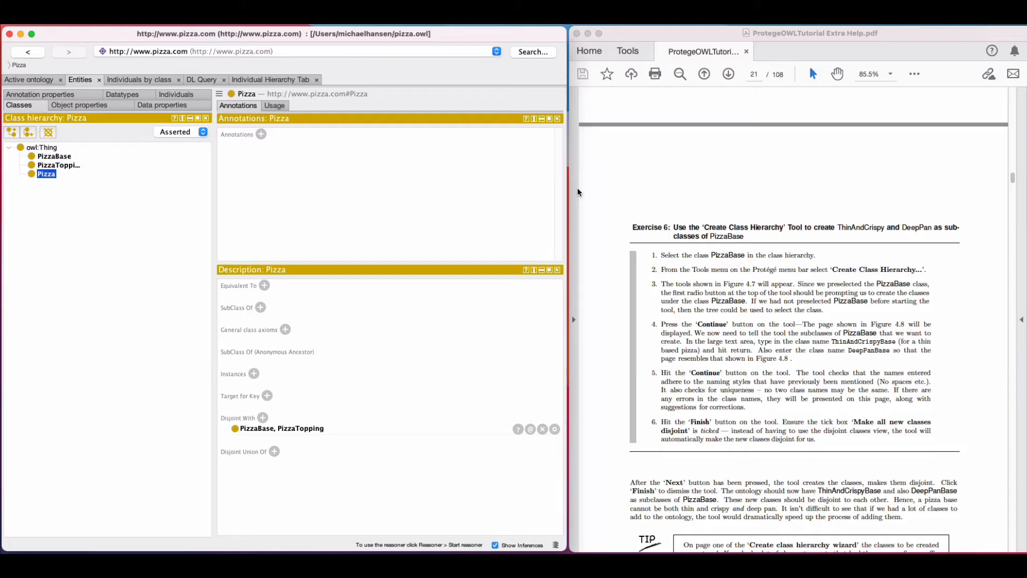
# Step: Widen the class hierarchy view and start the Create class hierarchy tool with PizzaBase as the parent class
pyautogui.click(54, 158)
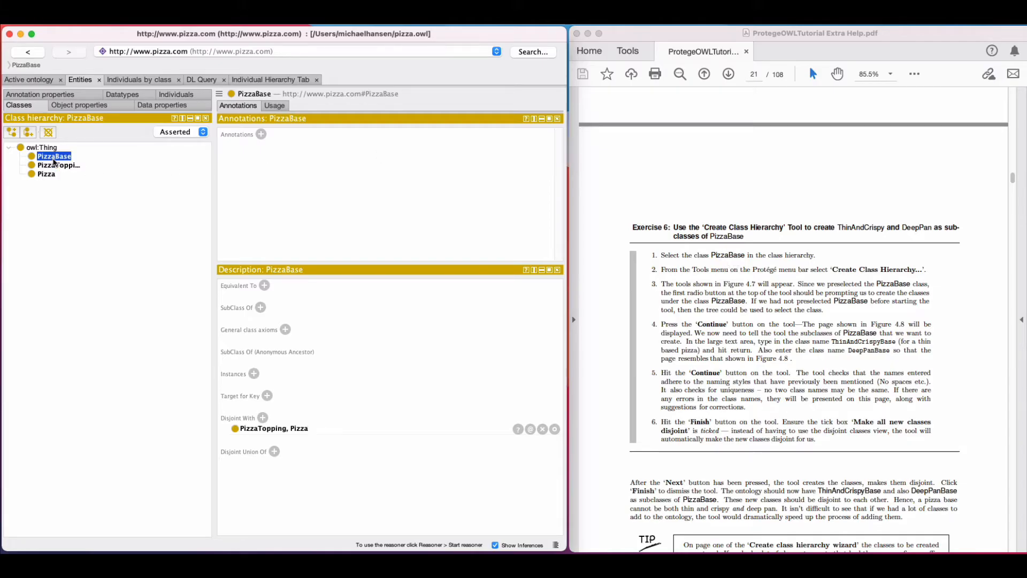
pyautogui.click(66, 167)
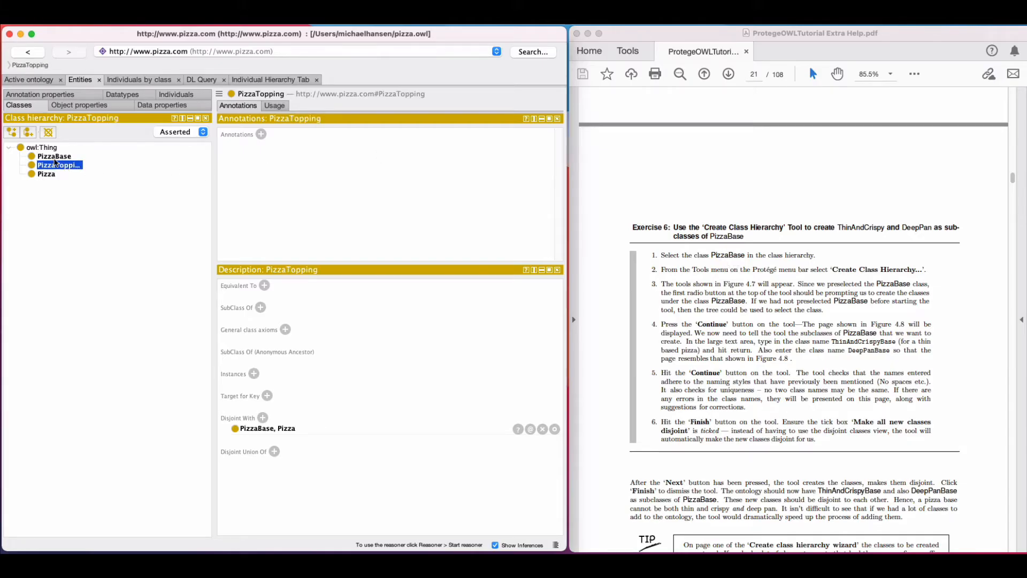
pyautogui.click(56, 157)
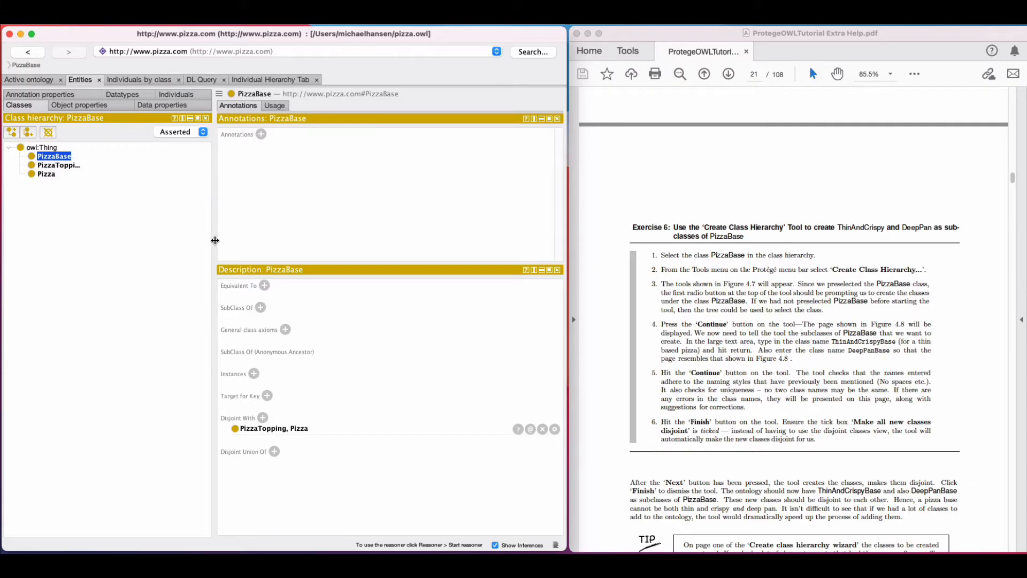
pyautogui.moveTo(215, 240); pyautogui.dragTo(235, 240)
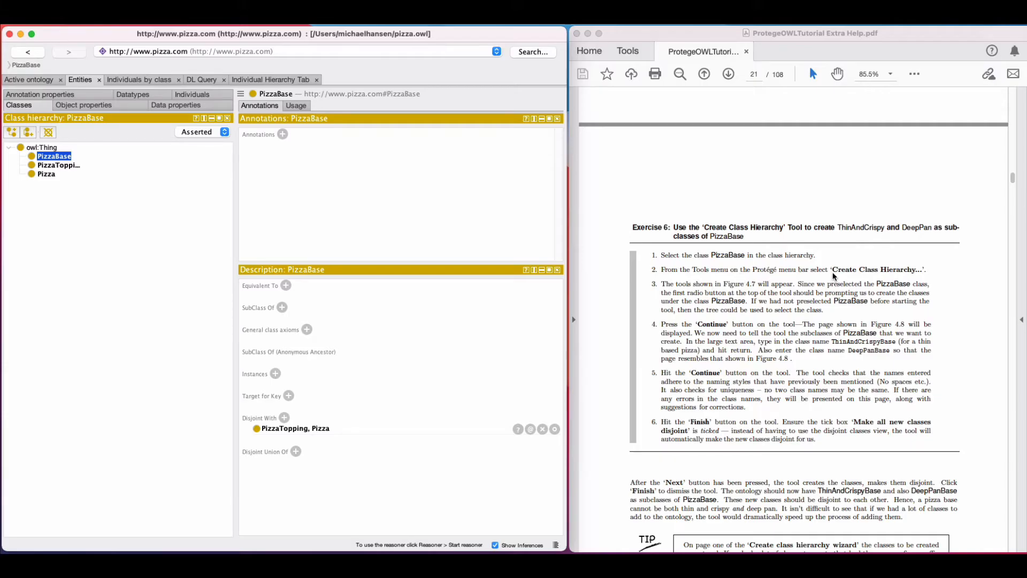
pyautogui.click(189, 18)
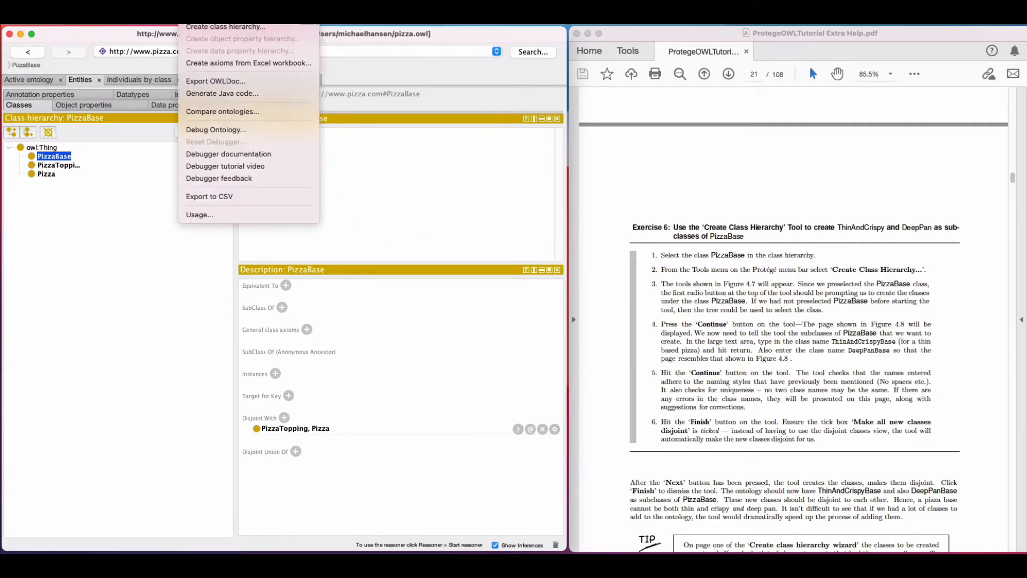
pyautogui.click(205, 29)
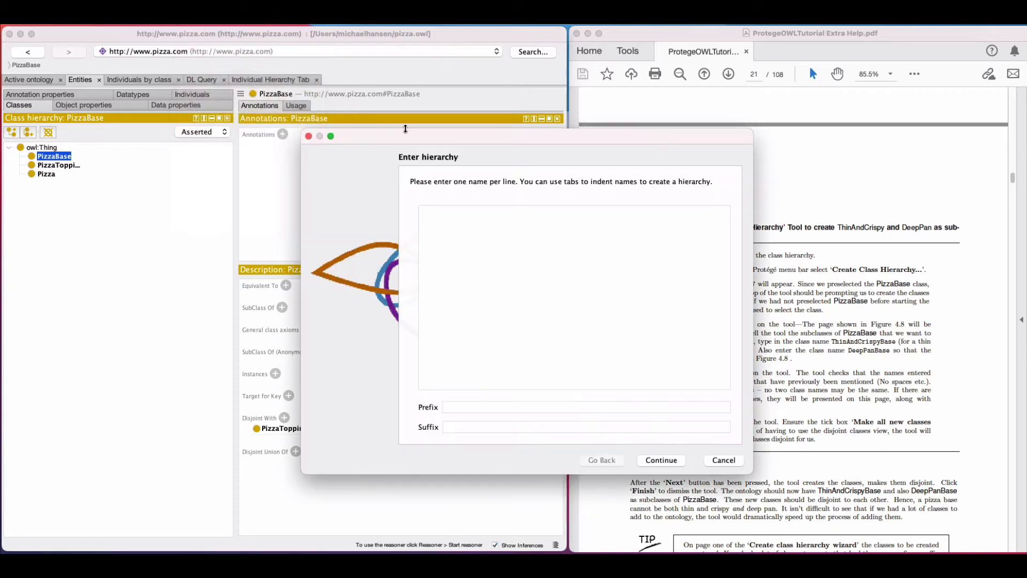
pyautogui.moveTo(414, 140); pyautogui.dragTo(182, 159)
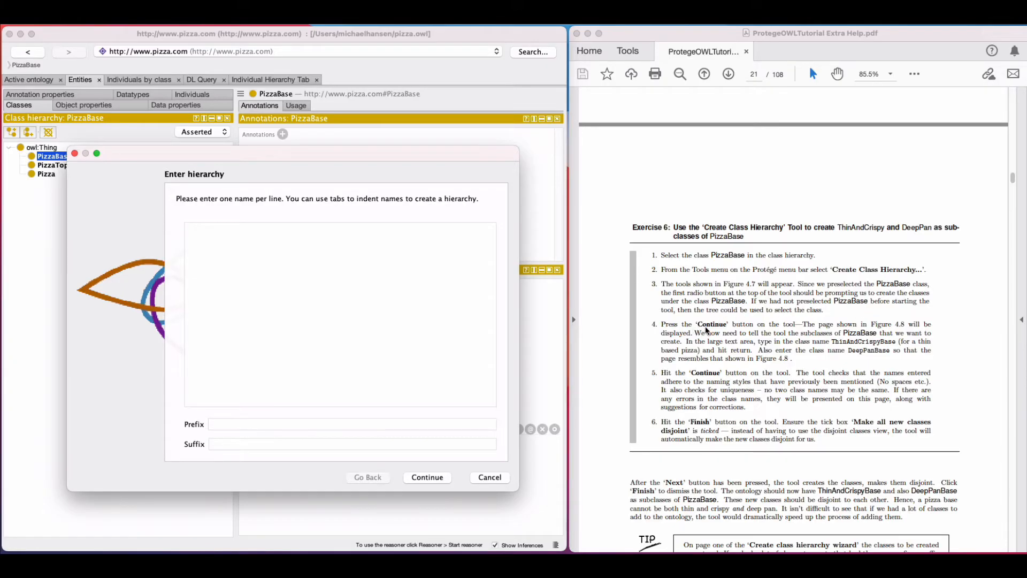
# Step: Copy the class name ThinAndCrispyBase from Exercise 6 of the guide into the new hierarchy's name list
pyautogui.click(830, 344)
pyautogui.doubleClick(831, 343)
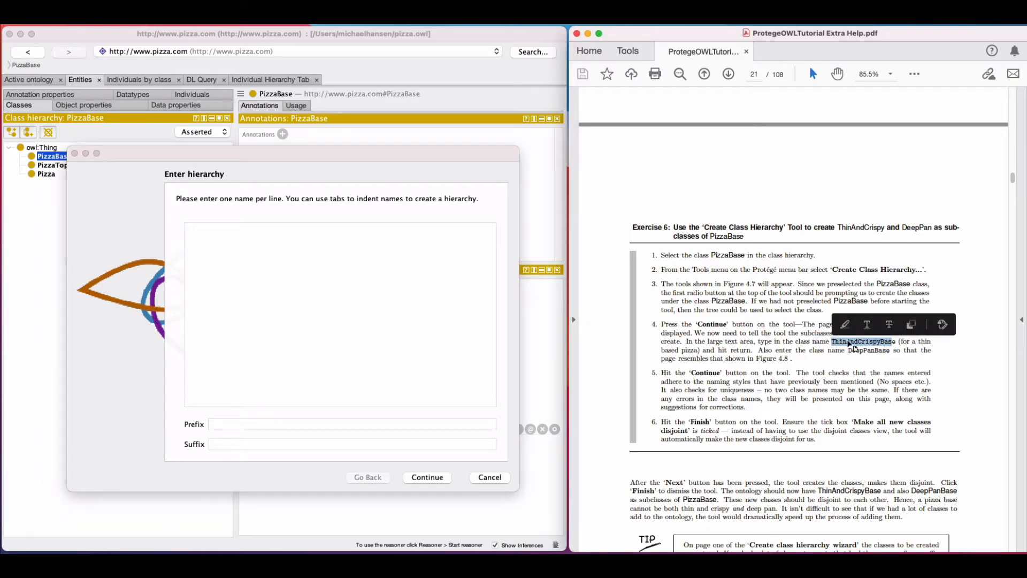
pyautogui.moveTo(831, 343); pyautogui.dragTo(898, 347)
pyautogui.press('super+c')
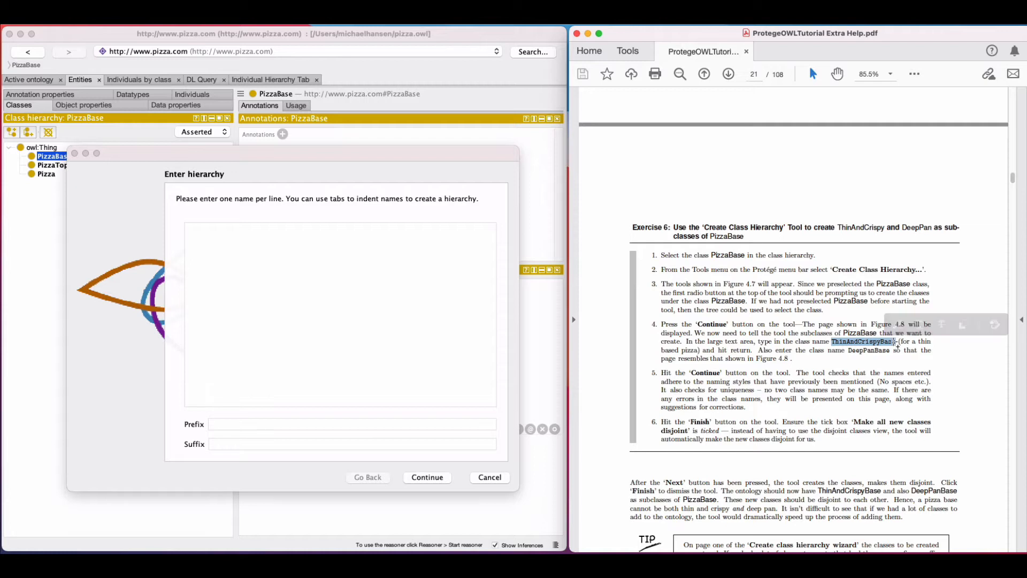
pyautogui.click(288, 236)
pyautogui.press('super+v')
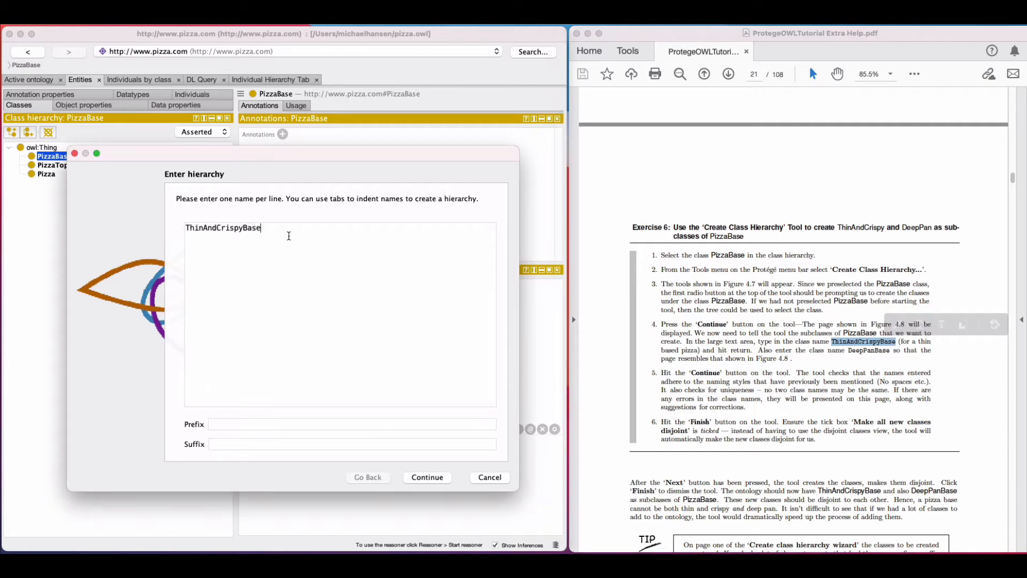
# Step: Copy the class name DeepPanBase from the guide onto a second line of the new hierarchy's name list
pyautogui.click(850, 355)
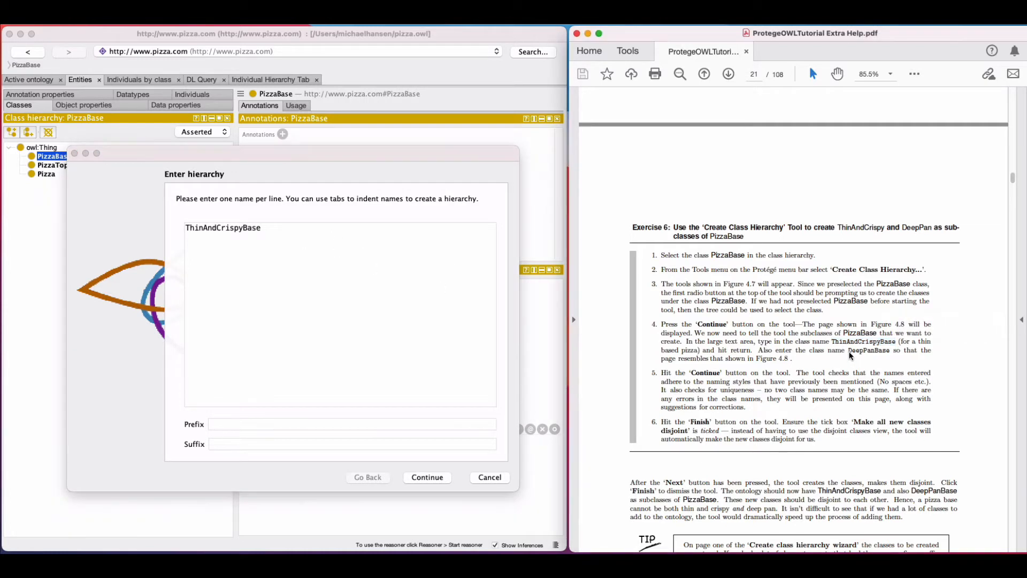
pyautogui.moveTo(846, 351); pyautogui.dragTo(888, 351)
pyautogui.press('super+c')
pyautogui.click(254, 261)
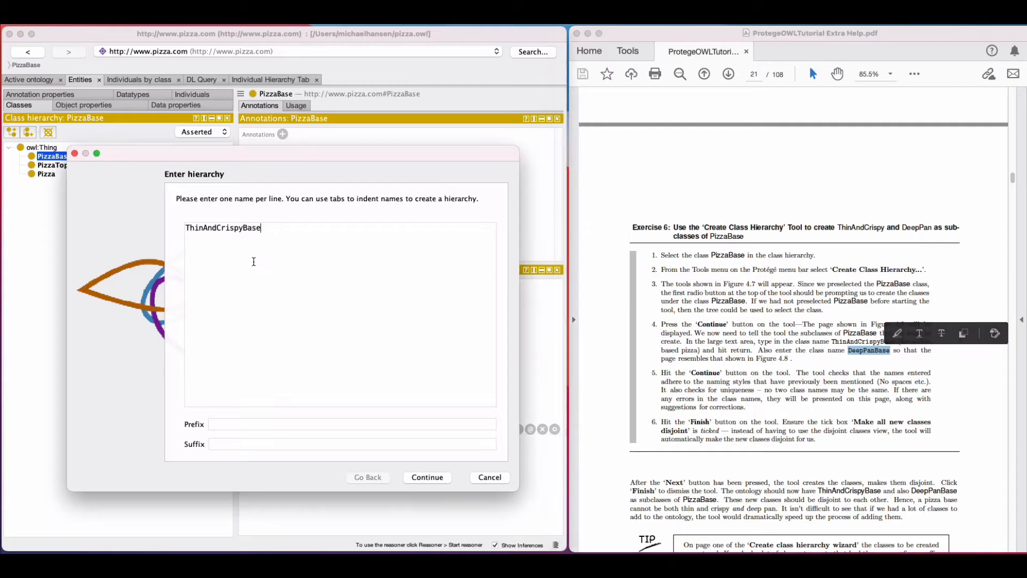
pyautogui.press('super+v')
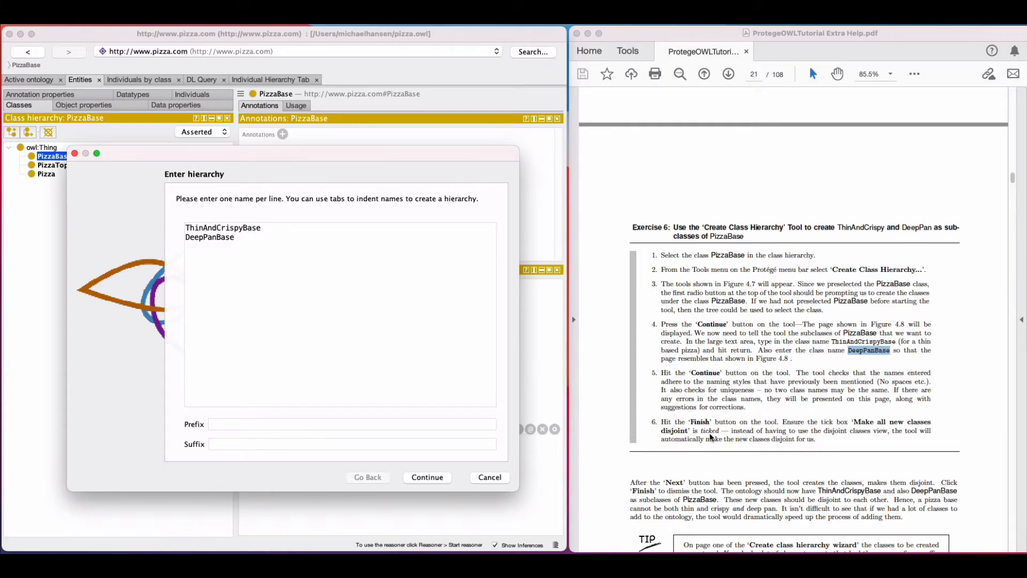
# Step: Create the listed PizzaBase subclasses with sibling classes made disjoint, and inspect the description of DeepPanBase
pyautogui.click(427, 477)
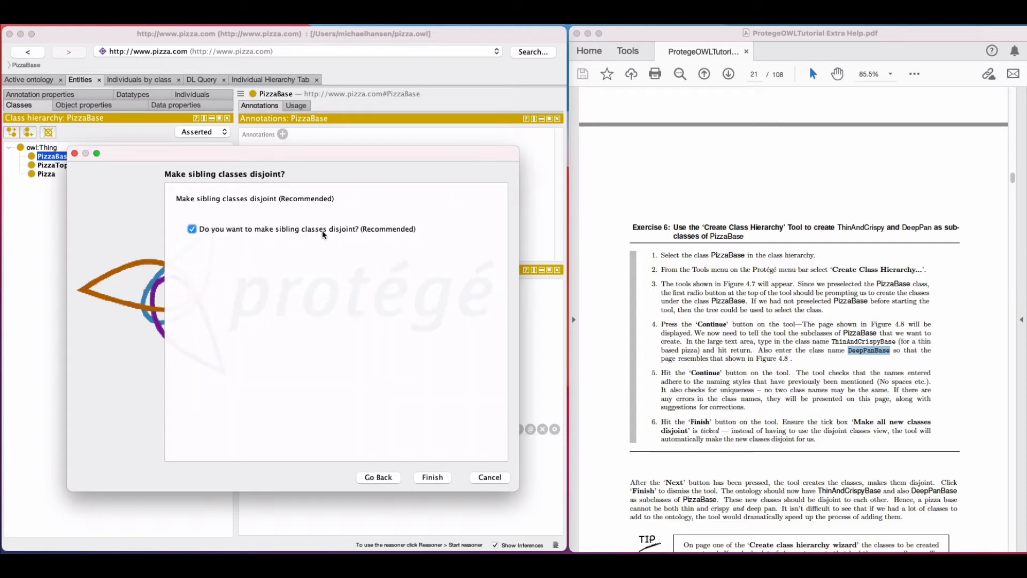
pyautogui.click(431, 476)
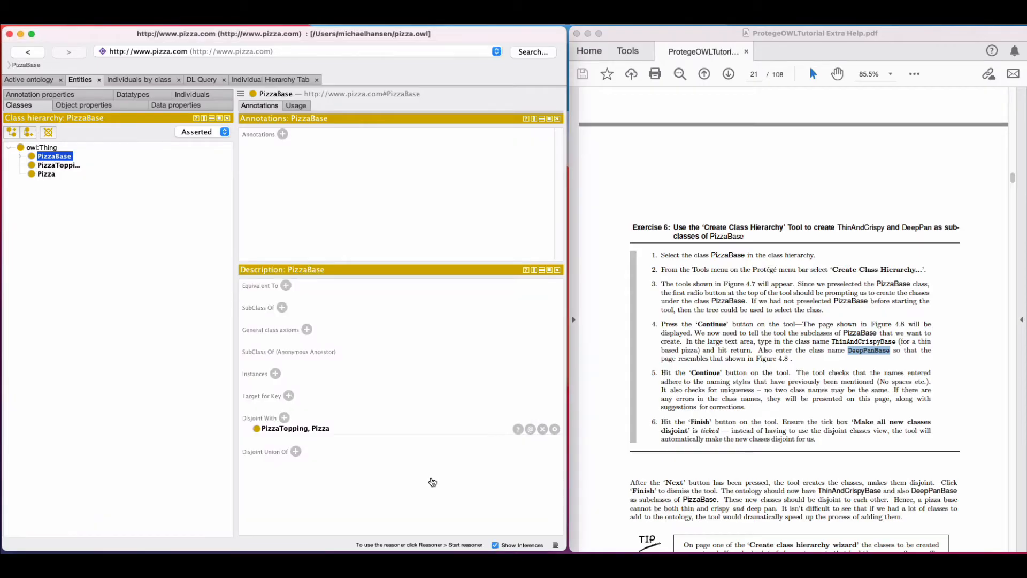
pyautogui.click(21, 157)
pyautogui.click(59, 165)
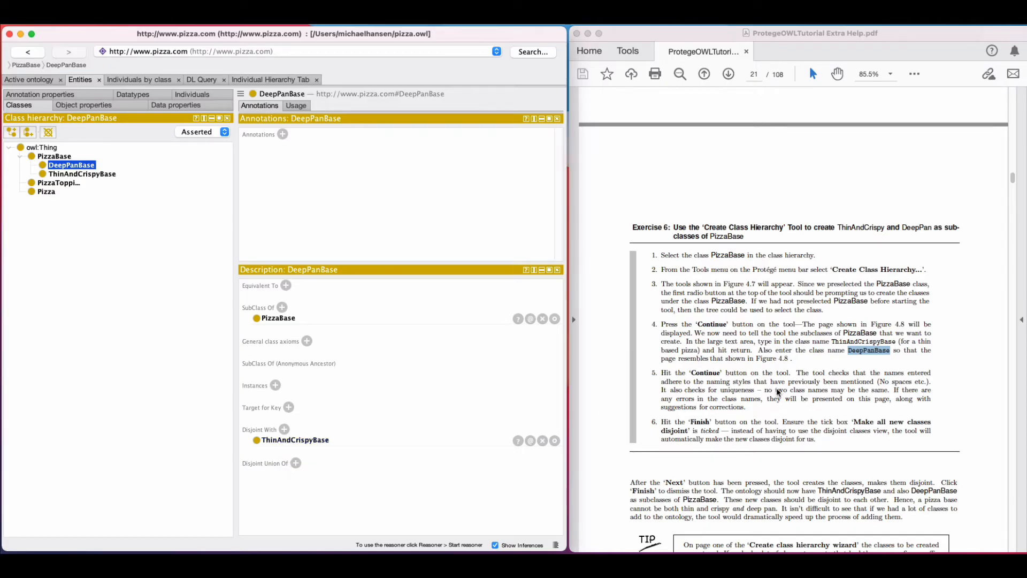
# Step: Start the Create class hierarchy tool with PizzaTopping as the parent class, following Exercise 7 of the guide
pyautogui.scroll(-3, 778, 392)
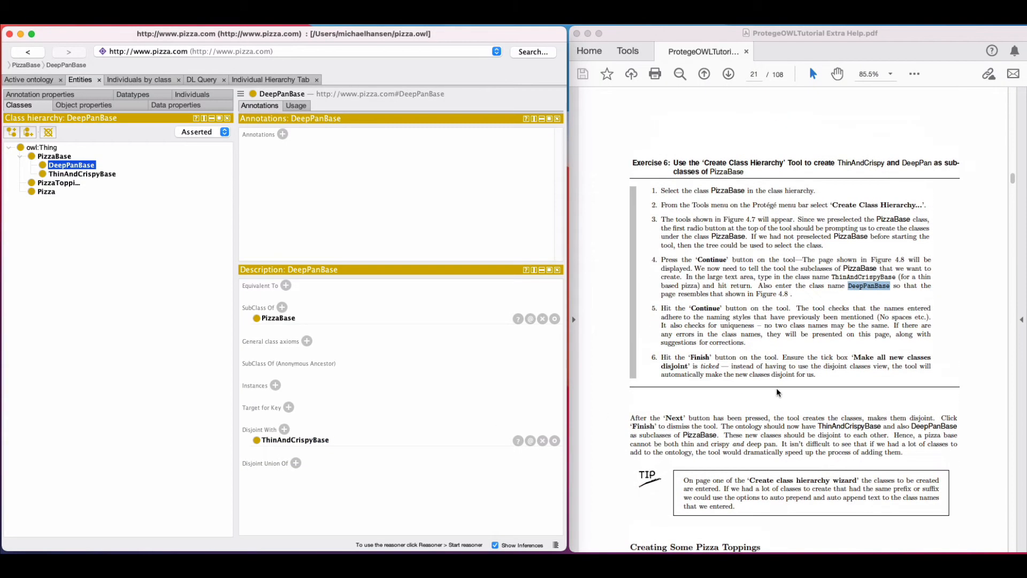
pyautogui.scroll(-15, 777, 392)
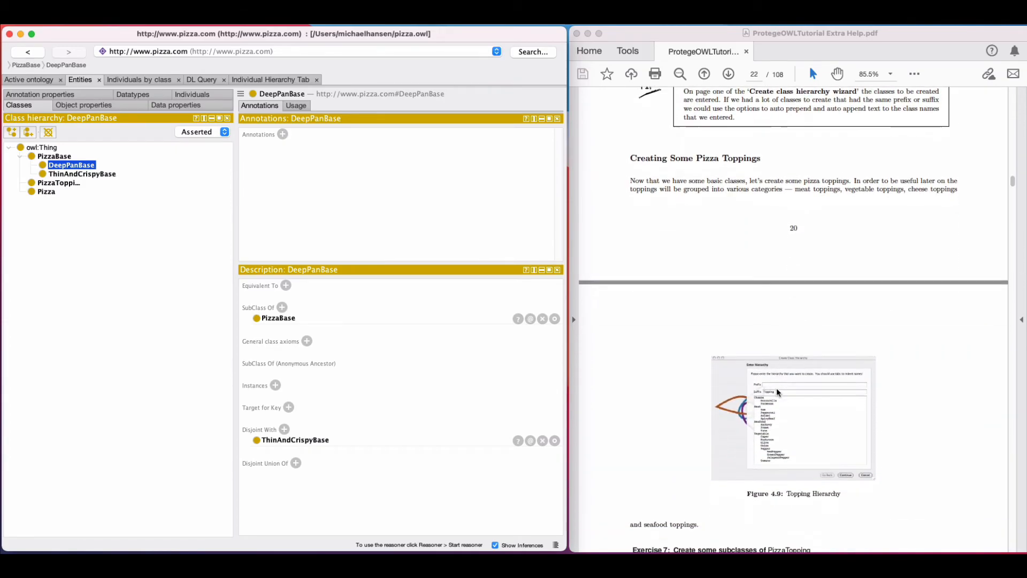
pyautogui.scroll(-3, 776, 392)
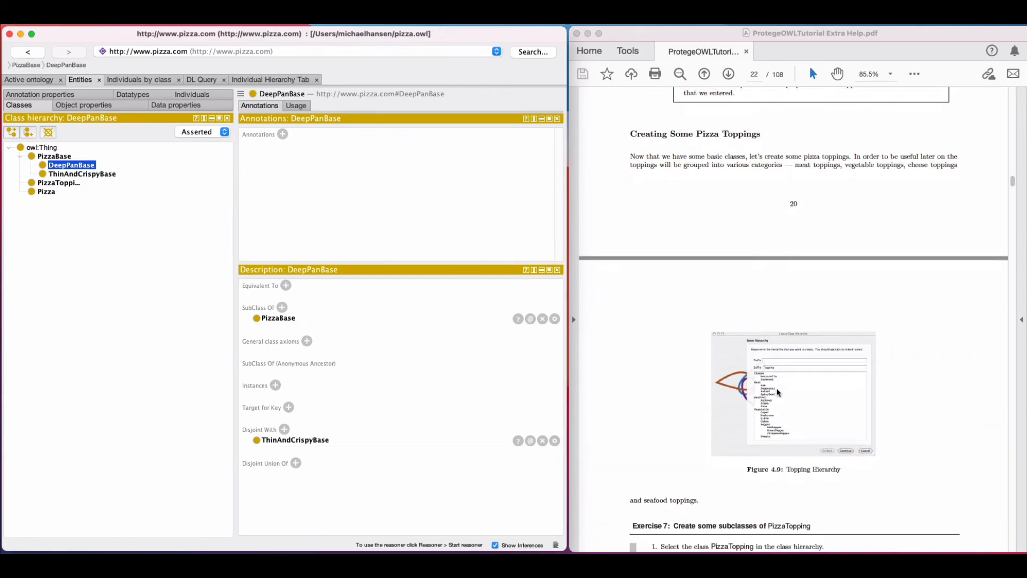
pyautogui.scroll(-2, 776, 392)
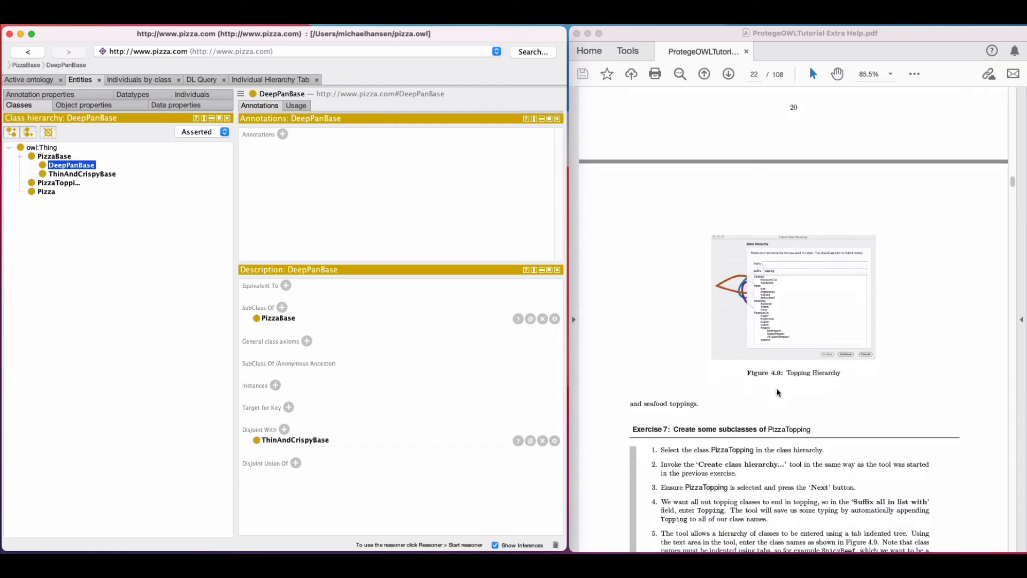
pyautogui.scroll(-5, 777, 392)
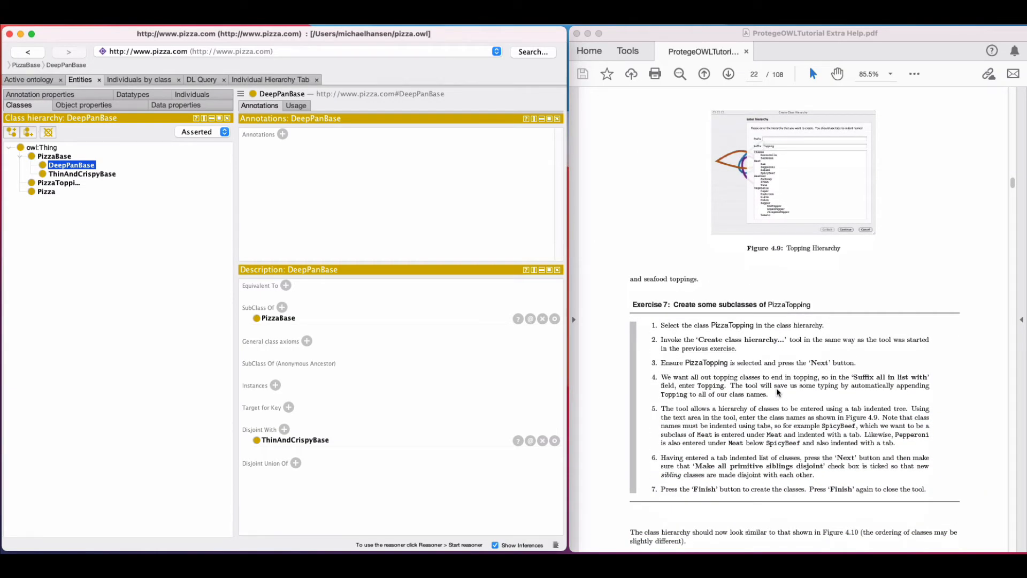
pyautogui.scroll(-1, 777, 392)
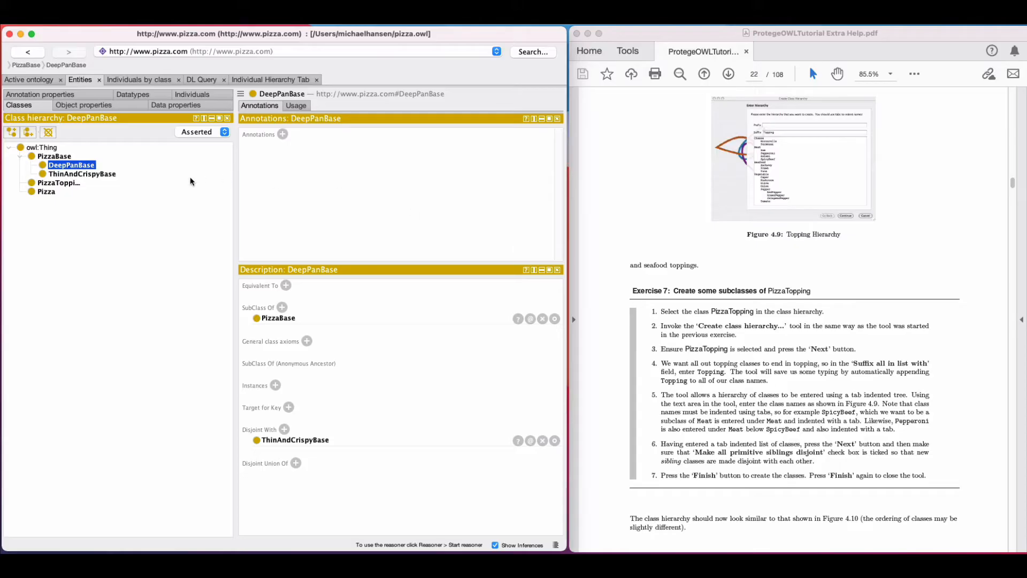
pyautogui.click(60, 183)
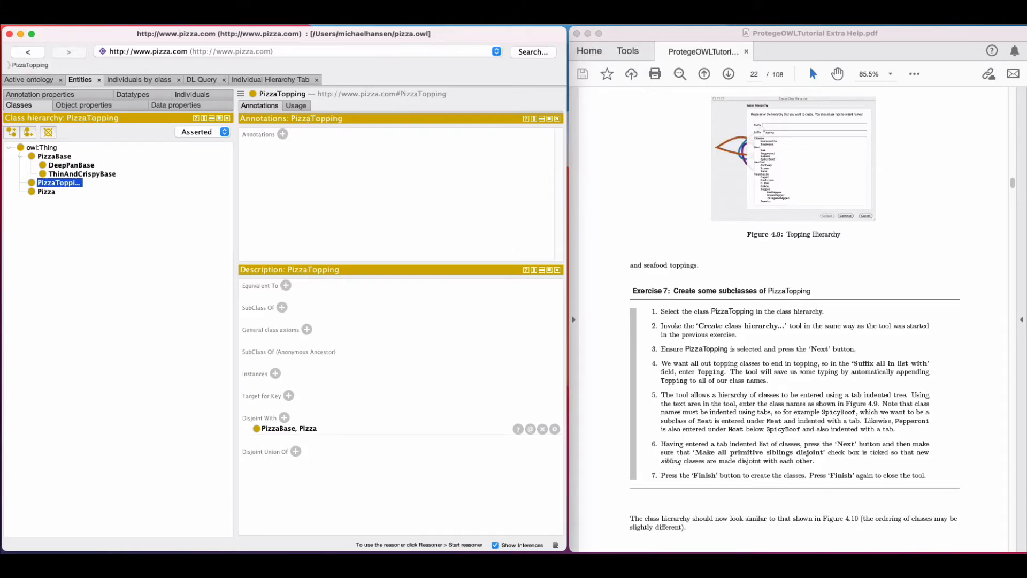
pyautogui.click(190, 17)
pyautogui.click(220, 29)
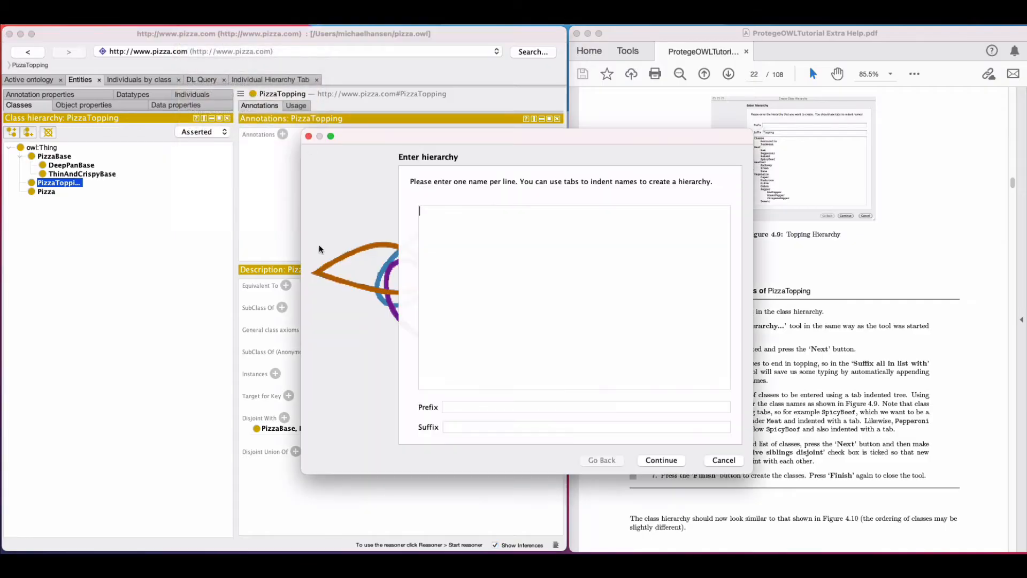
pyautogui.moveTo(506, 143); pyautogui.dragTo(323, 177)
# Step: Set the suffix for the new PizzaTopping subclasses to Topping, as Exercise 7 instructs
pyautogui.scroll(-2, 769, 448)
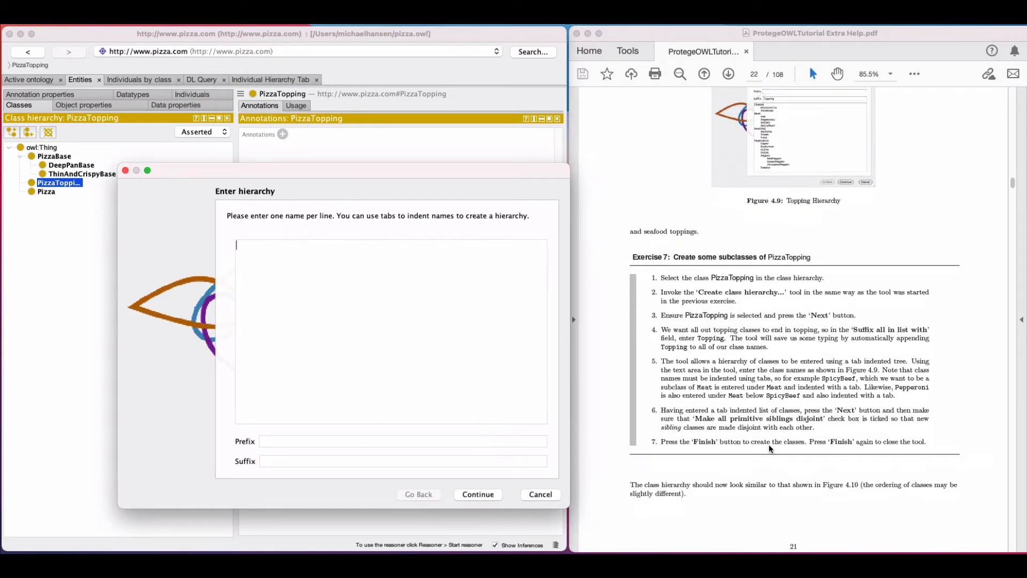
pyautogui.scroll(-2, 768, 447)
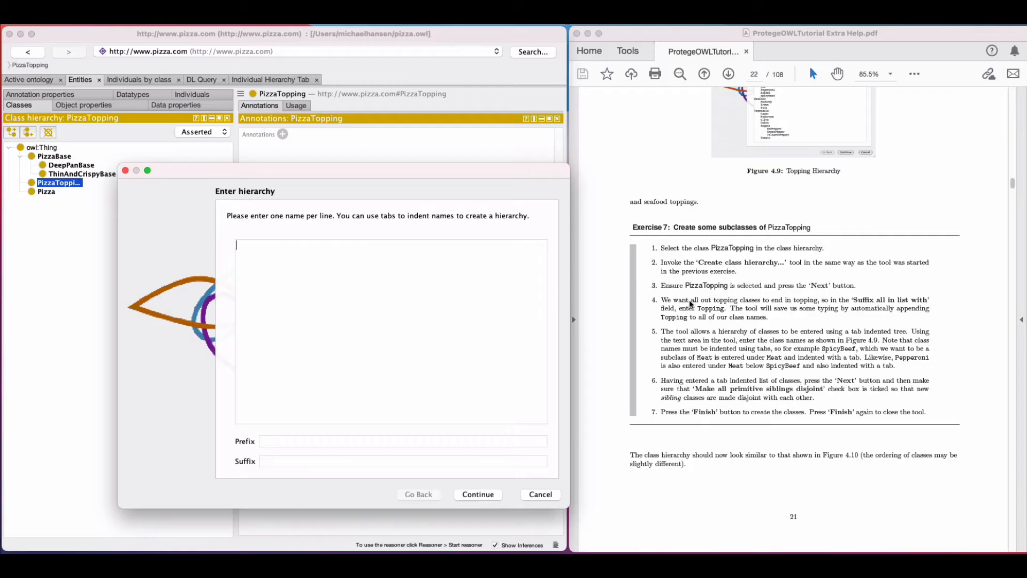
pyautogui.scroll(10, 690, 303)
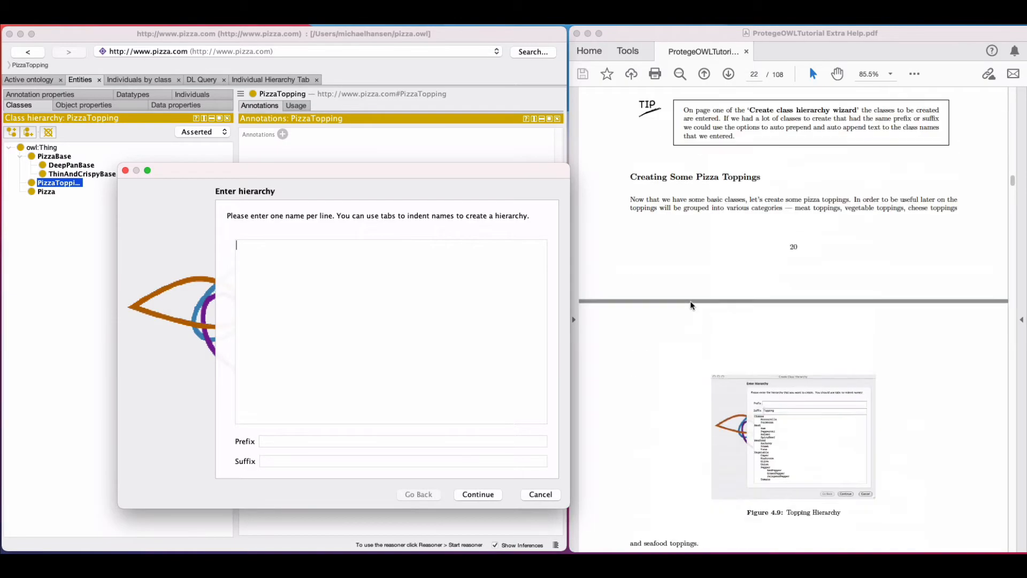
pyautogui.scroll(10, 690, 302)
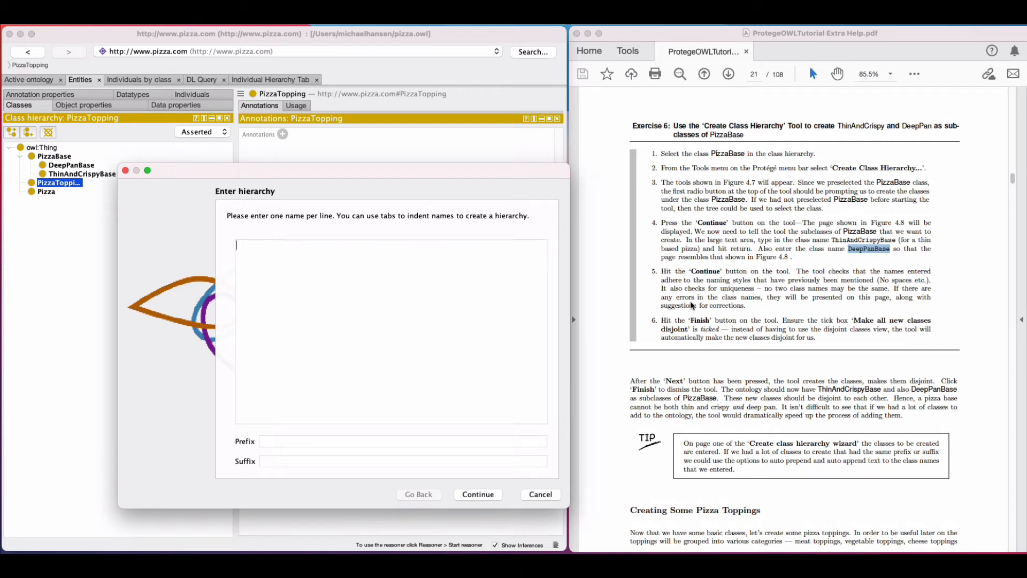
pyautogui.scroll(-14, 690, 305)
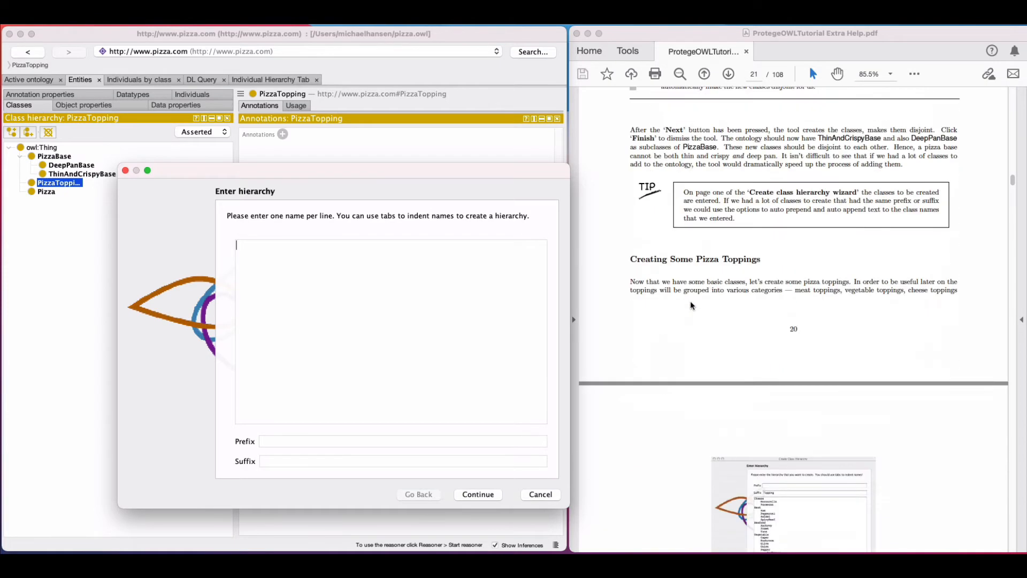
pyautogui.scroll(-7, 690, 305)
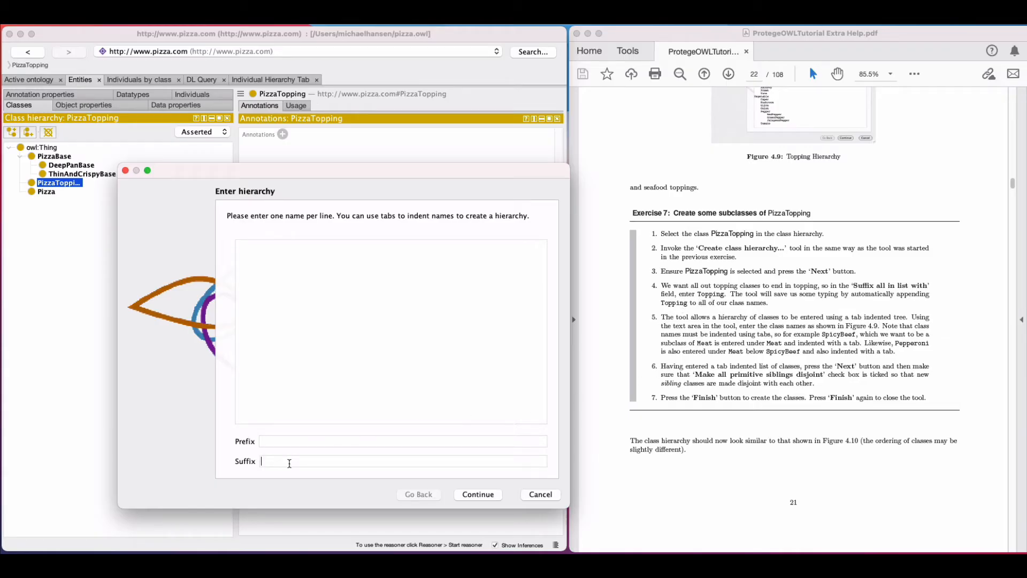
pyautogui.write('opping')
# Step: Copy the class name SpicyBeef from Exercise 7 of the guide into the new hierarchy's name list
pyautogui.scroll(-10, 822, 339)
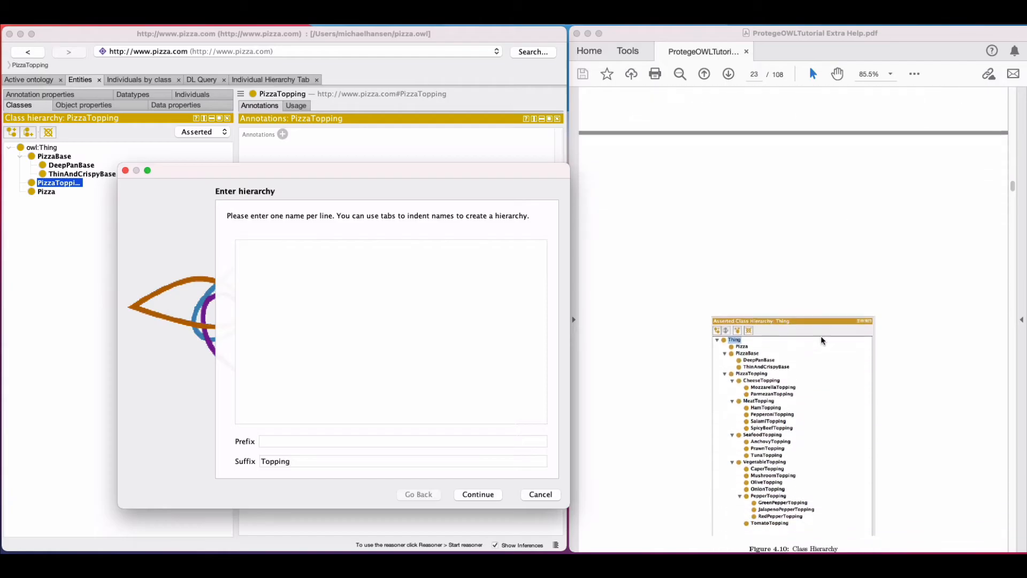
pyautogui.scroll(5, 822, 340)
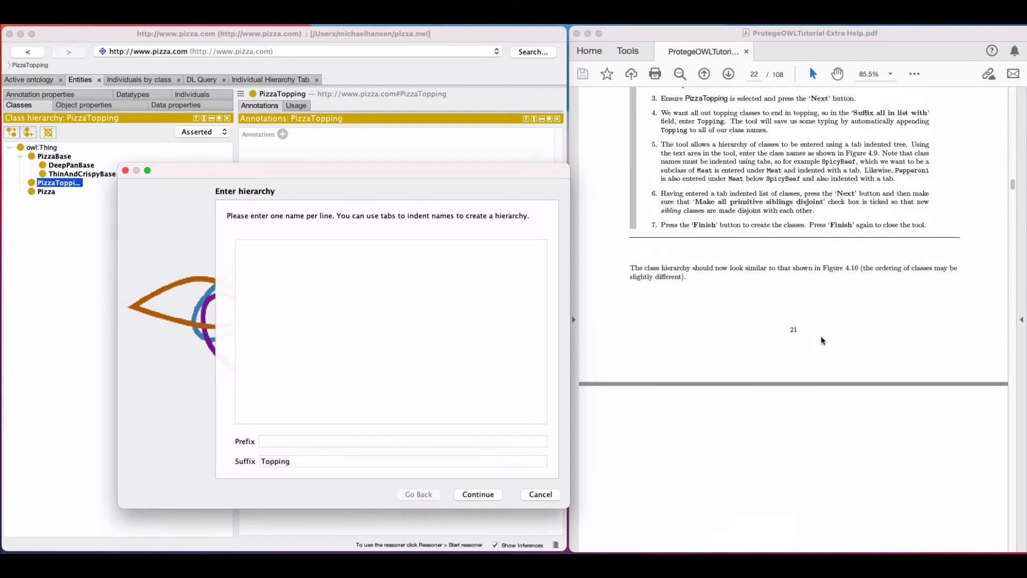
pyautogui.scroll(5, 822, 340)
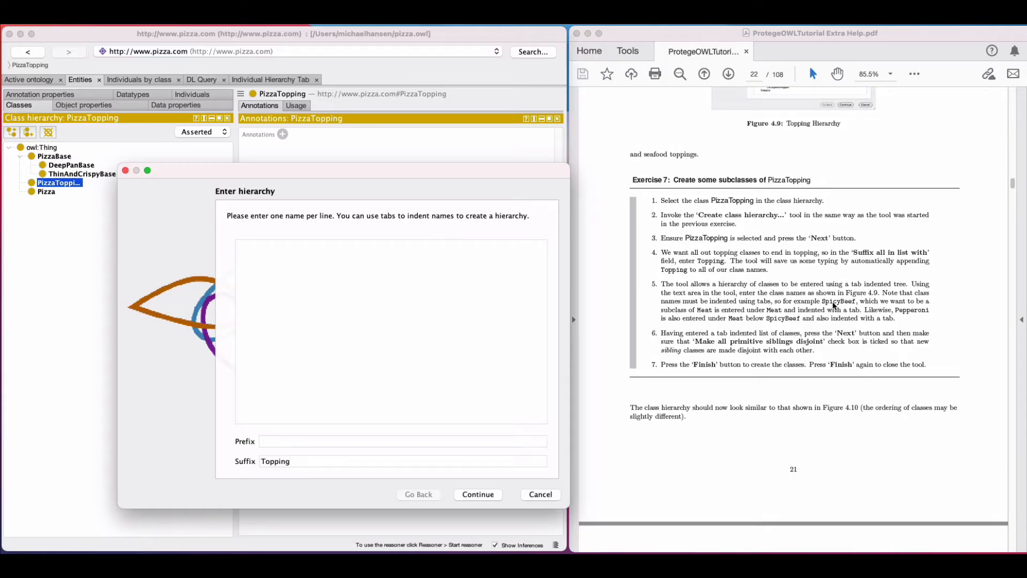
pyautogui.click(821, 304)
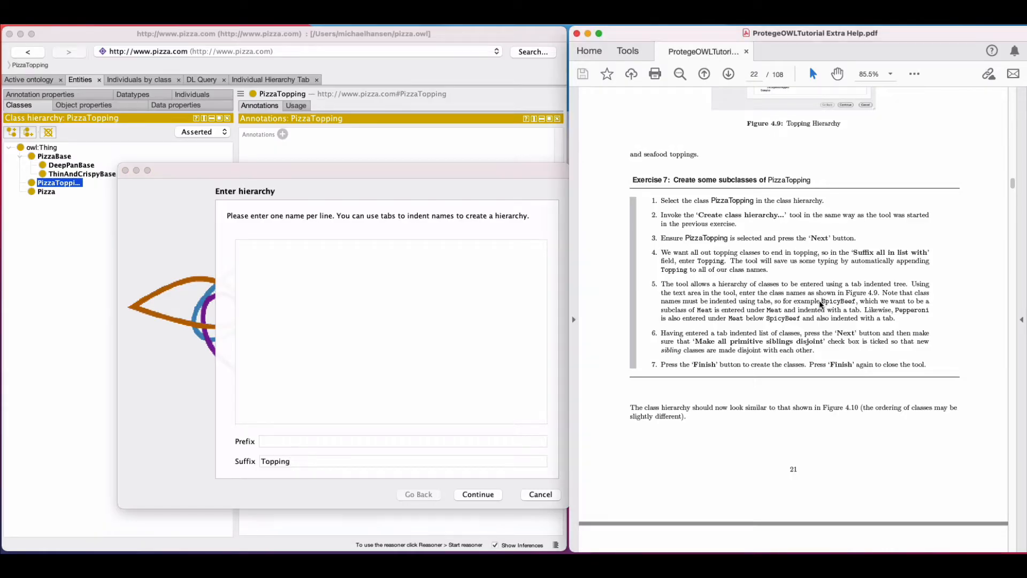
pyautogui.moveTo(821, 304); pyautogui.dragTo(855, 306)
pyautogui.press('super+c')
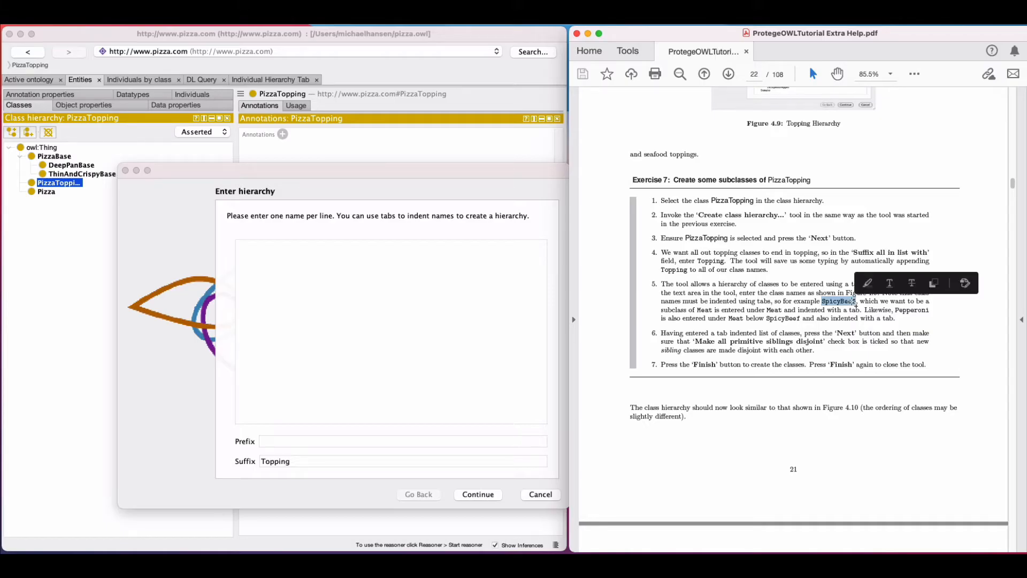
pyautogui.click(335, 274)
pyautogui.press('super+v')
pyautogui.press('Return')
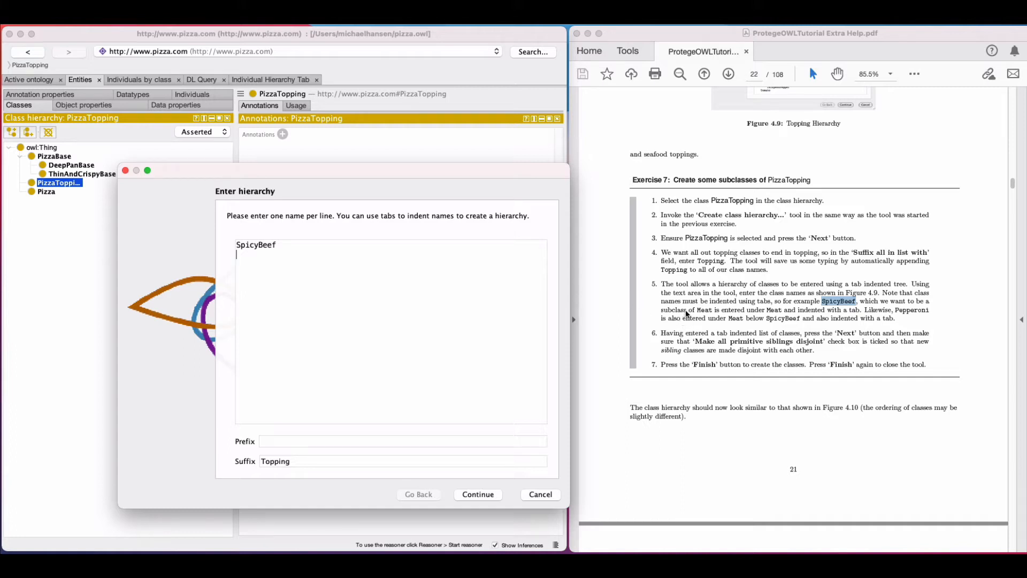
# Step: Insert Meat on a line above SpicyBeef and indent SpicyBeef one level beneath it
pyautogui.moveTo(696, 314); pyautogui.dragTo(710, 314)
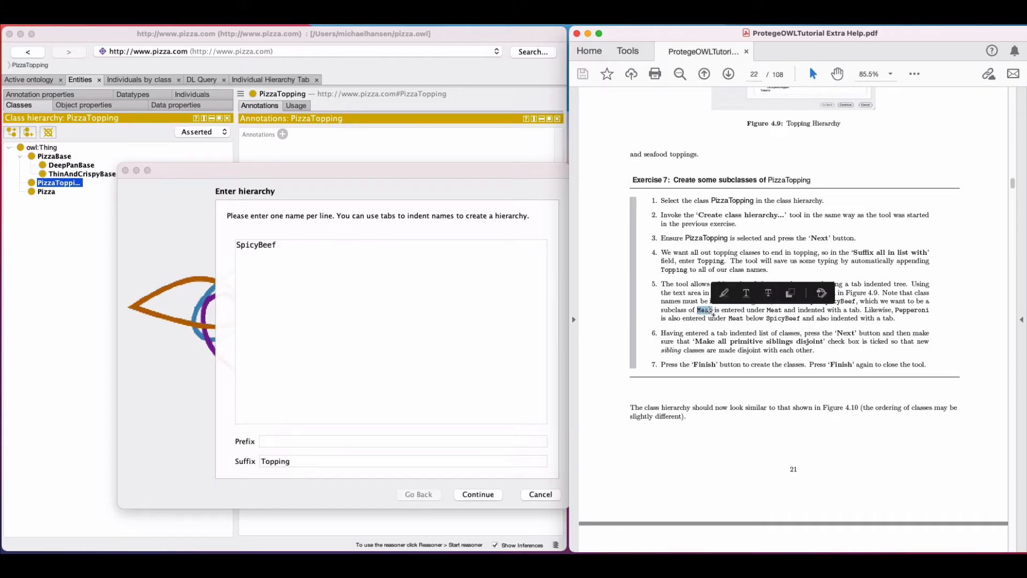
pyautogui.click(237, 246)
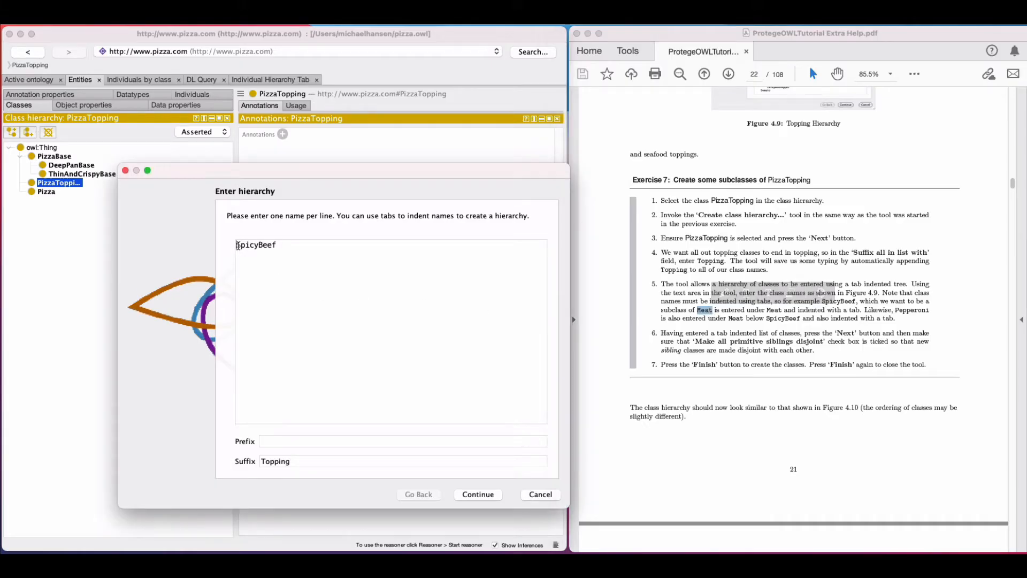
pyautogui.press('Return')
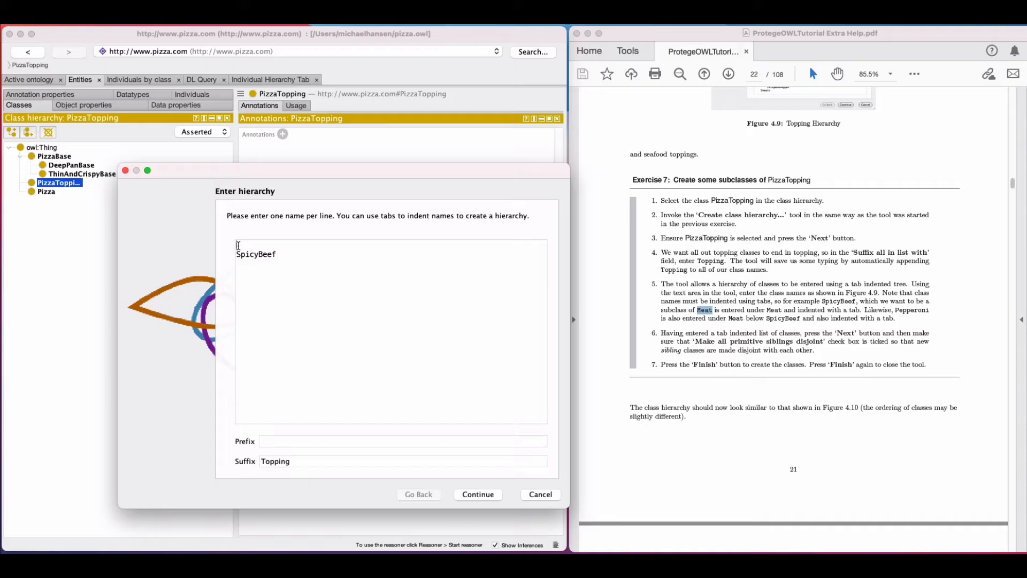
pyautogui.write('Meat')
pyautogui.press('Tab')
pyautogui.press('BackSpace')
pyautogui.press('Tab')
# Step: Consult Figure 4.10 in the guide and add Ham, Pepperoni and Salami as indented entries under Meat
pyautogui.scroll(-1, 805, 335)
pyautogui.scroll(5, 804, 336)
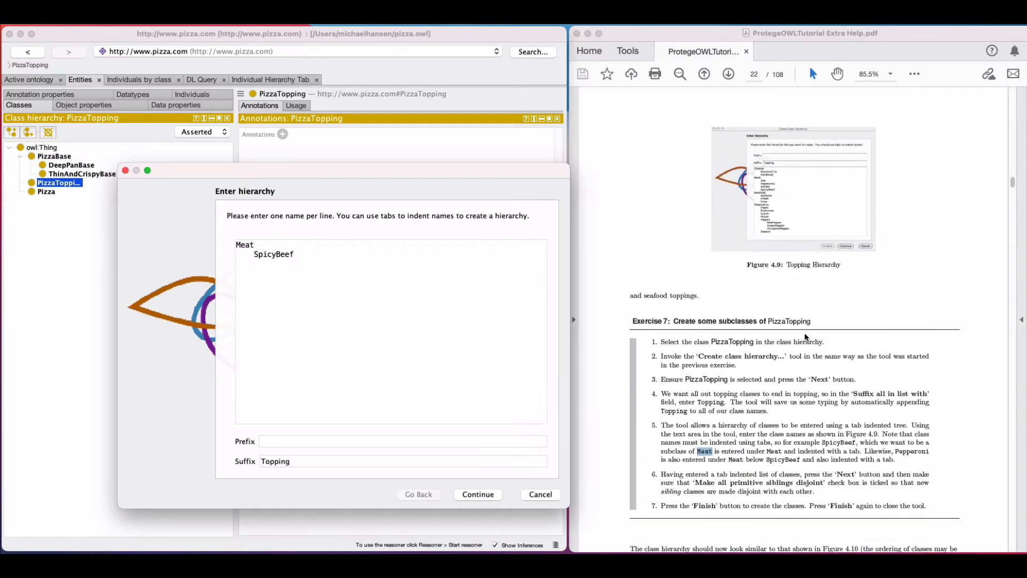
pyautogui.scroll(-20, 805, 337)
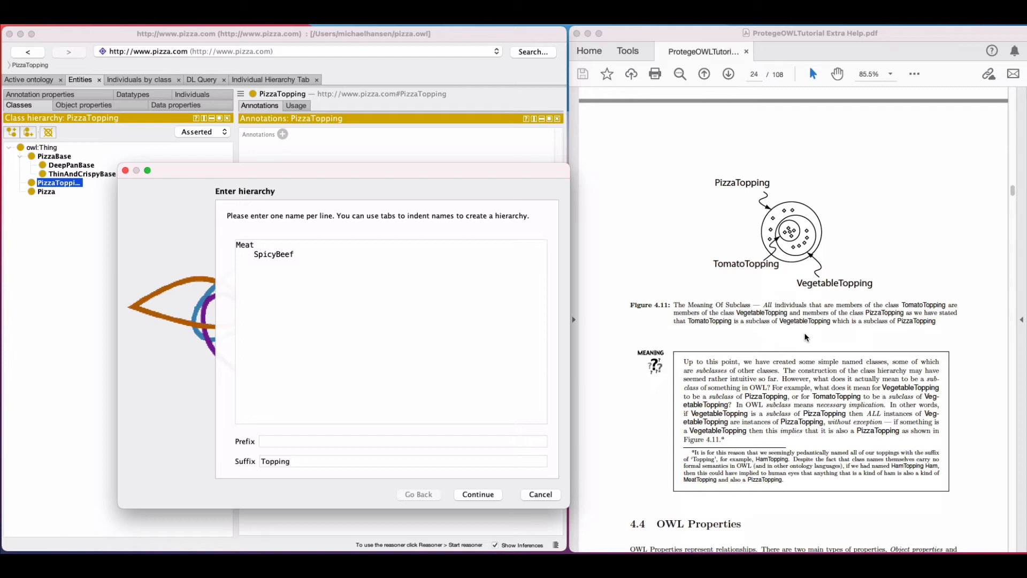
pyautogui.scroll(-8, 806, 337)
pyautogui.scroll(20, 806, 337)
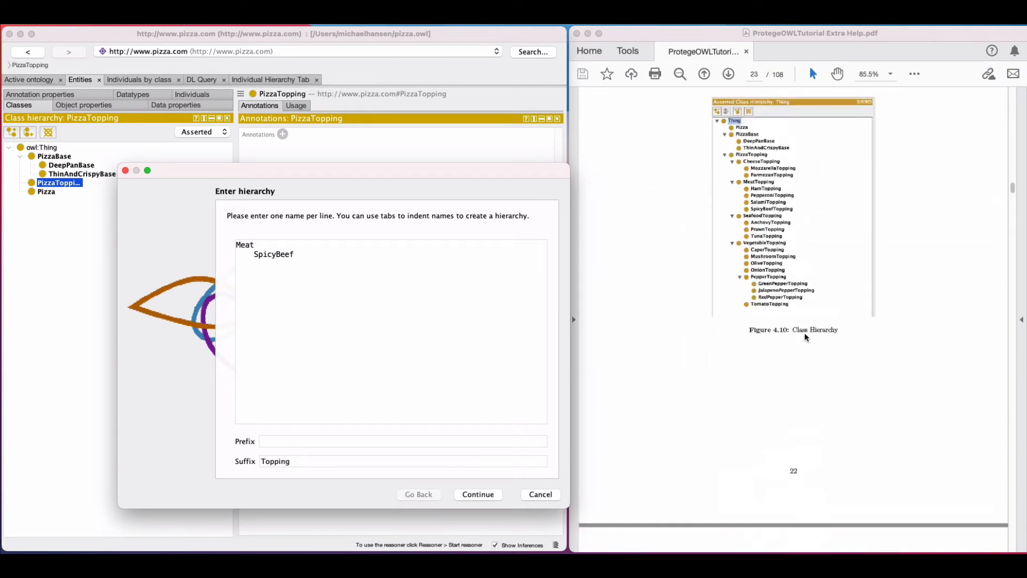
pyautogui.scroll(2, 806, 336)
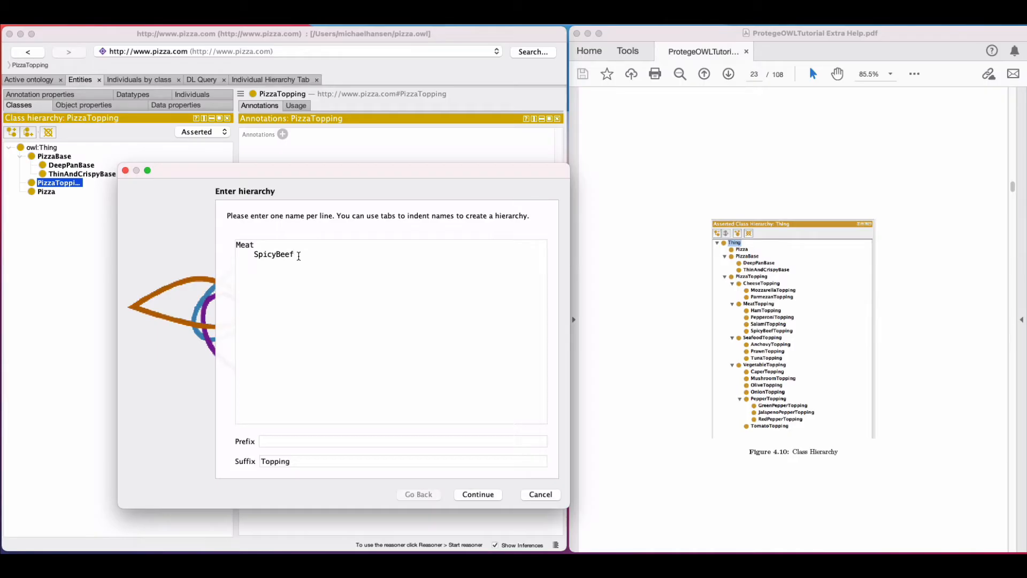
pyautogui.write('Ham')
pyautogui.press('Return')
pyautogui.write('Pepper')
pyautogui.write('roni \t')
pyautogui.write('Salami')
# Step: Add Cheese as an unindented category below the Meat entries, with Mozzerella indented beneath it
pyautogui.click(286, 274)
pyautogui.press('BackSpace')
pyautogui.write('Cheese \t')
pyautogui.write('Mozzer')
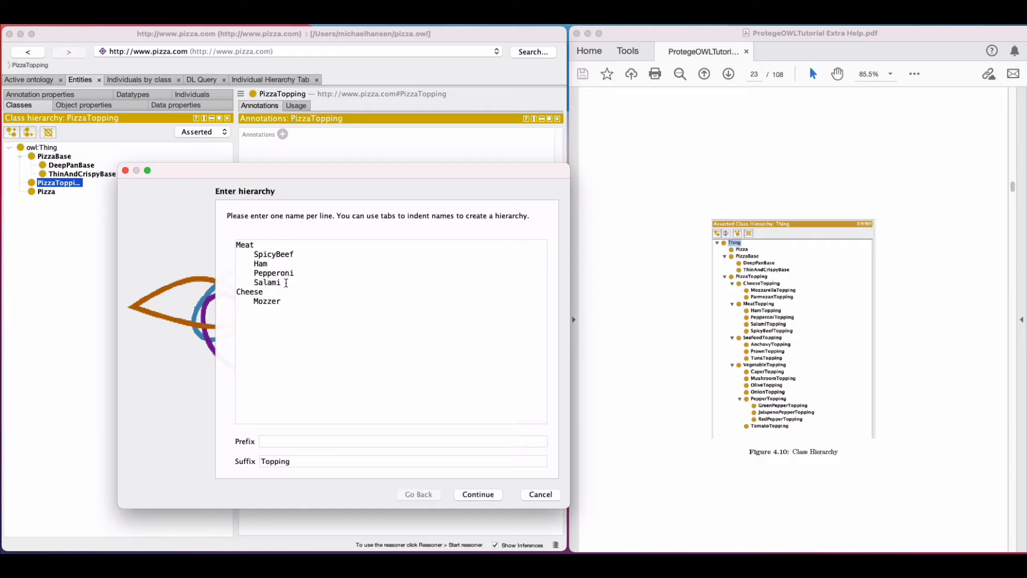
pyautogui.write('e')
pyautogui.write('lla \t')
# Step: Add Parmezan as a second indented entry under Cheese, correcting its spelling
pyautogui.write('Parmasa')
pyautogui.write('n')
pyautogui.press('BackSpace')
pyautogui.press('BackSpace')
pyautogui.press('BackSpace')
pyautogui.write('zan')
pyautogui.press('BackSpace')
pyautogui.press('BackSpace')
pyautogui.press('BackSpace')
pyautogui.press('BackSpace')
pyautogui.write('ezan')
pyautogui.press('Return')
# Step: Add an unindented Seafood category with Anchovy, Prawn and Tuna indented beneath it
pyautogui.write('Seafoos')
pyautogui.press('Return')
pyautogui.press('Tab')
pyautogui.write('Anch')
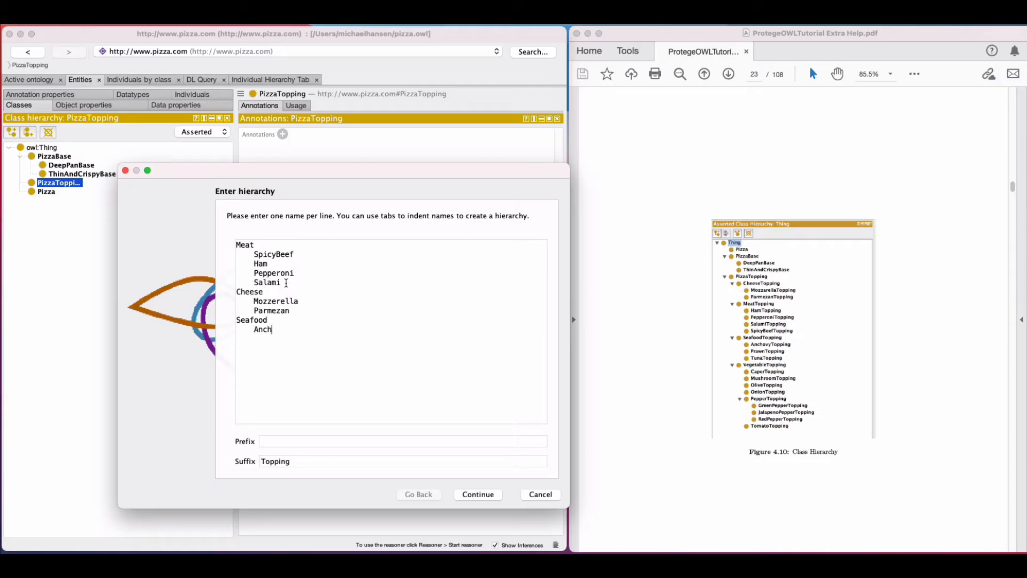
pyautogui.write('ovy')
pyautogui.press('Return')
pyautogui.press('Tab')
pyautogui.write('Prawn')
pyautogui.press('Return')
pyautogui.press('Tab')
pyautogui.write('Tuna')
pyautogui.press('Return')
# Step: Add an unindented Vegetable category with Caper, Mushroom, Olive and Onion indented beneath it
pyautogui.write('Veger')
pyautogui.write('tab')
pyautogui.write('le')
pyautogui.write('Caper')
pyautogui.write('Mushroo')
pyautogui.write('m')
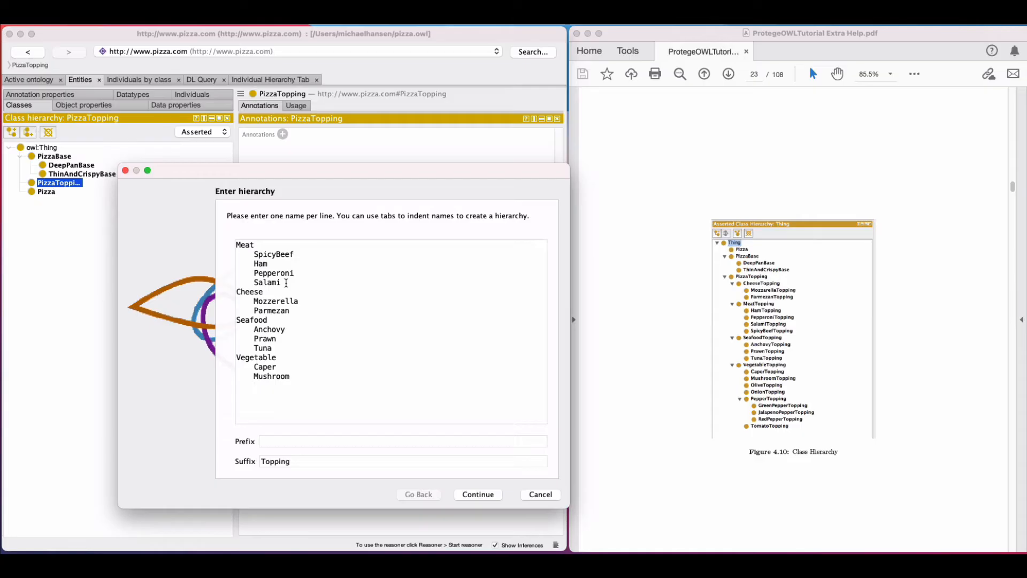
pyautogui.write('Olive')
pyautogui.write('Onion')
# Step: Add Pepper under Vegetable, with GreenPepper, JalapenoPepper and RedPepper indented one level deeper
pyautogui.write('Pepper')
pyautogui.press('Return')
pyautogui.press('Tab')
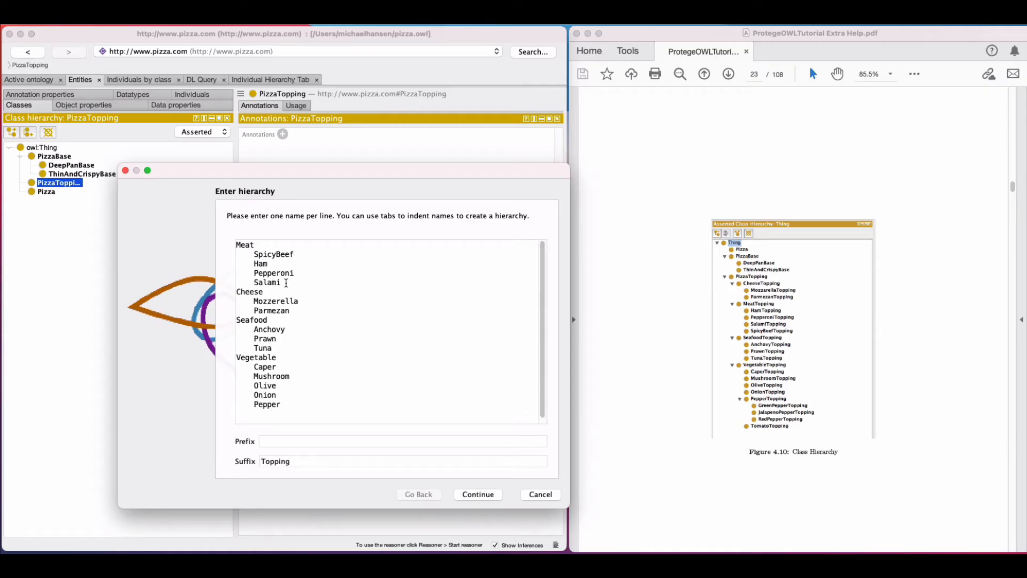
pyautogui.write('GreenPepper')
pyautogui.press('Return')
pyautogui.press('Tab')
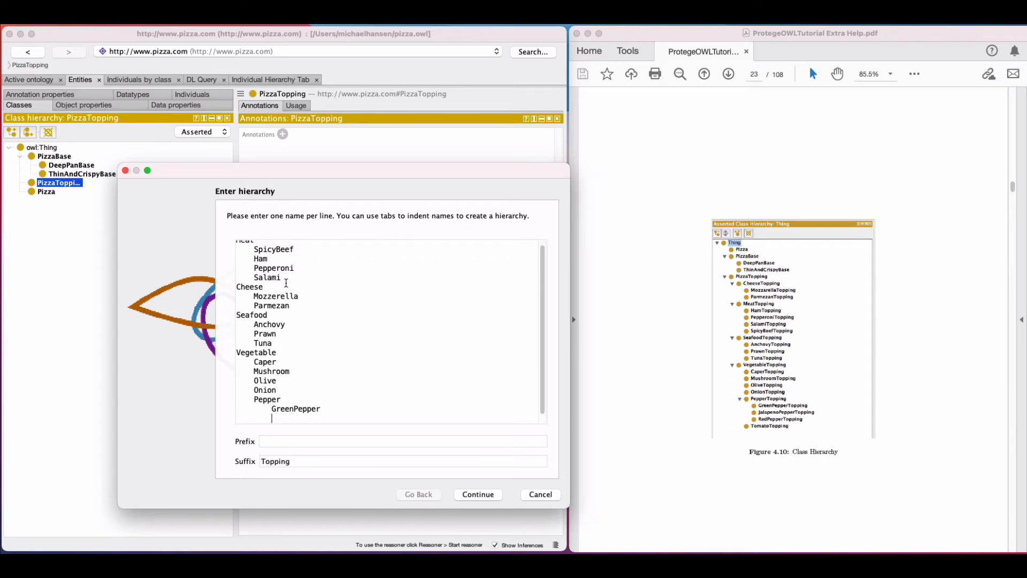
pyautogui.write('Jalapeno')
pyautogui.write('Pepper')
pyautogui.press('Return')
pyautogui.press('Tab')
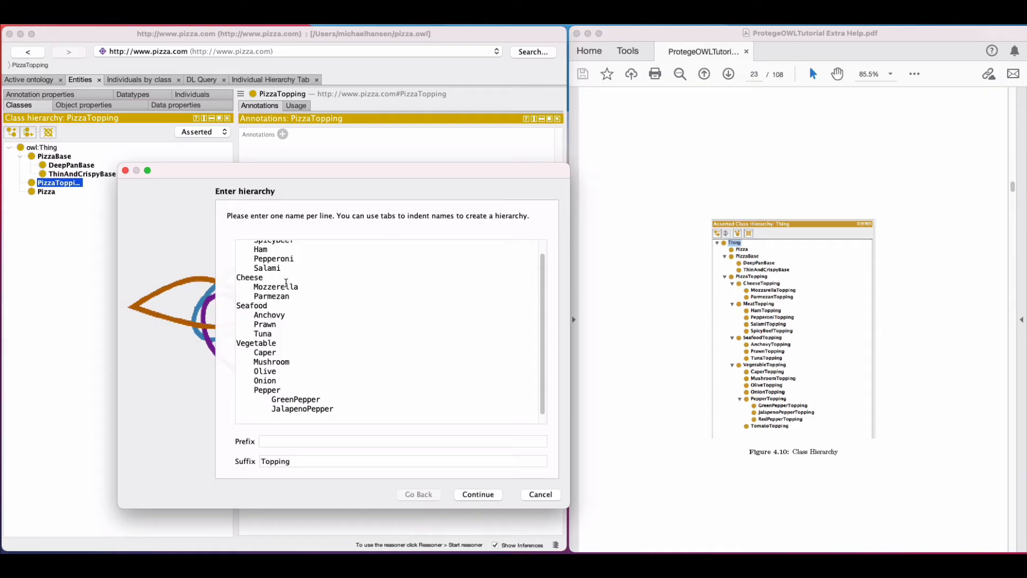
pyautogui.write('RedPepper')
# Step: Add Tomato as the last Vegetable entry, indented at Pepper's level, and return to Exercise 7 in the guide
pyautogui.press('Return')
pyautogui.press('Tab')
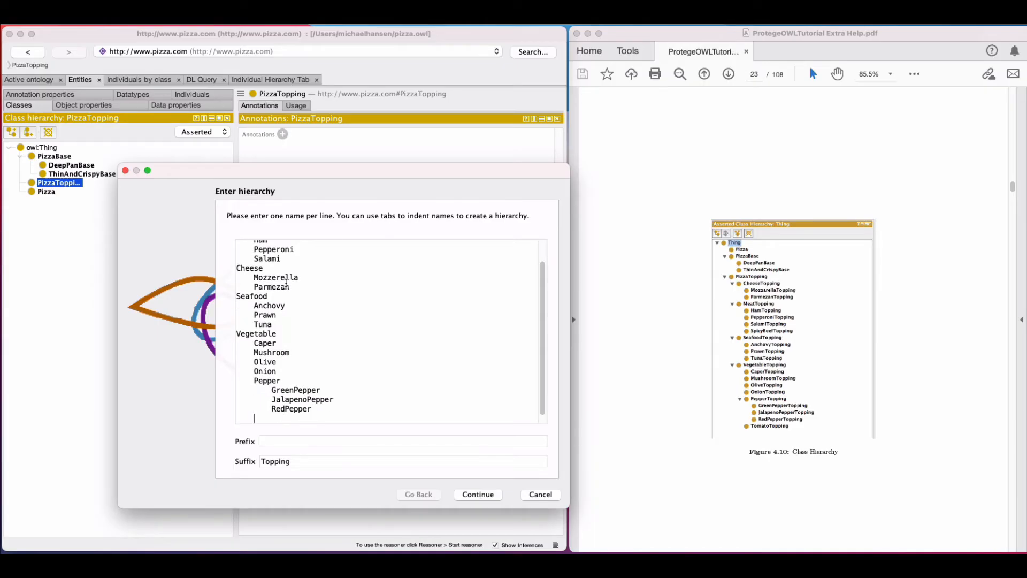
pyautogui.write('Tomato')
pyautogui.scroll(10, 674, 266)
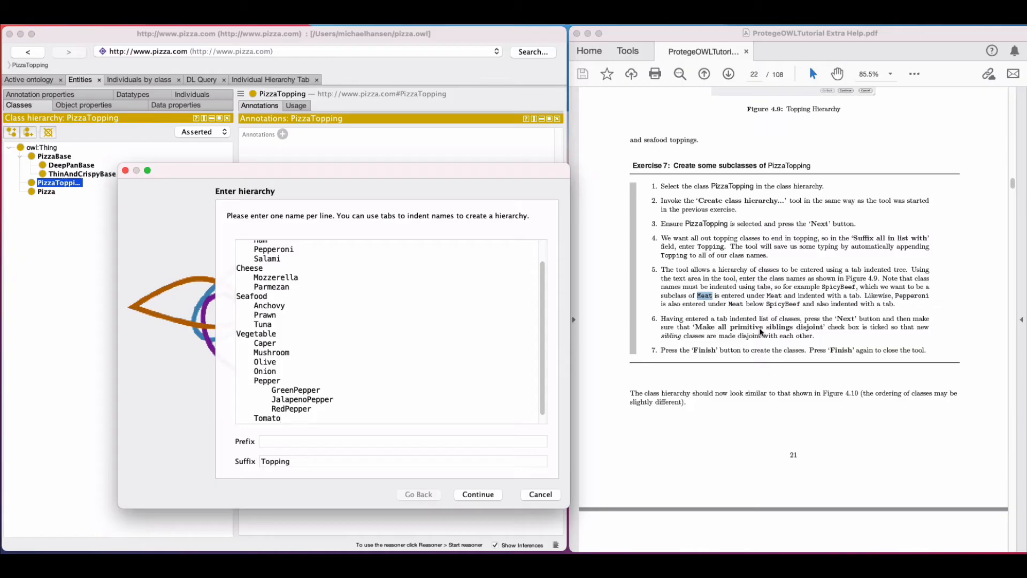
# Step: Generate the entered topping hierarchy under PizzaTopping, keeping its sibling classes disjoint
pyautogui.scroll(-1, 760, 332)
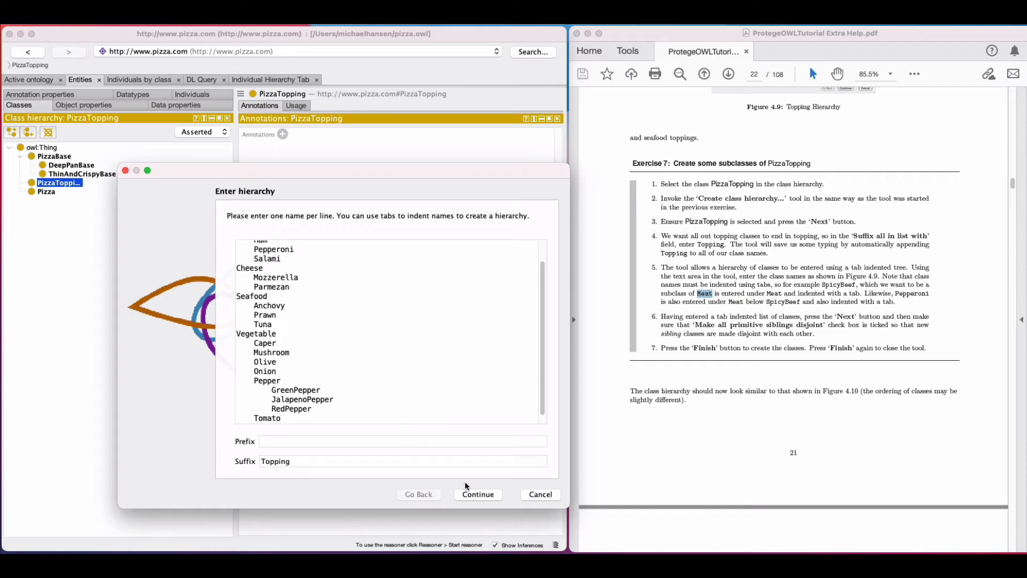
pyautogui.click(478, 494)
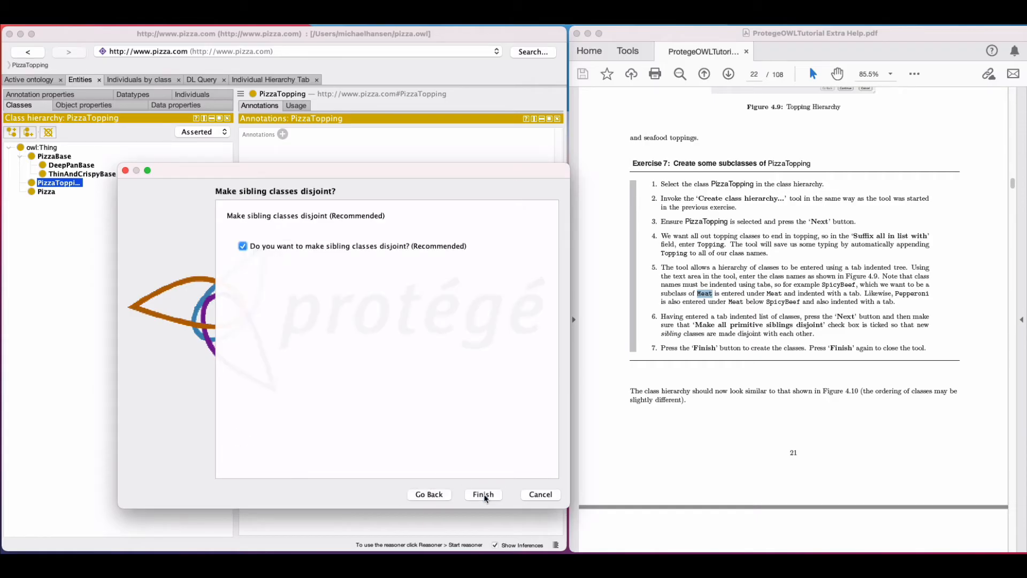
pyautogui.click(483, 495)
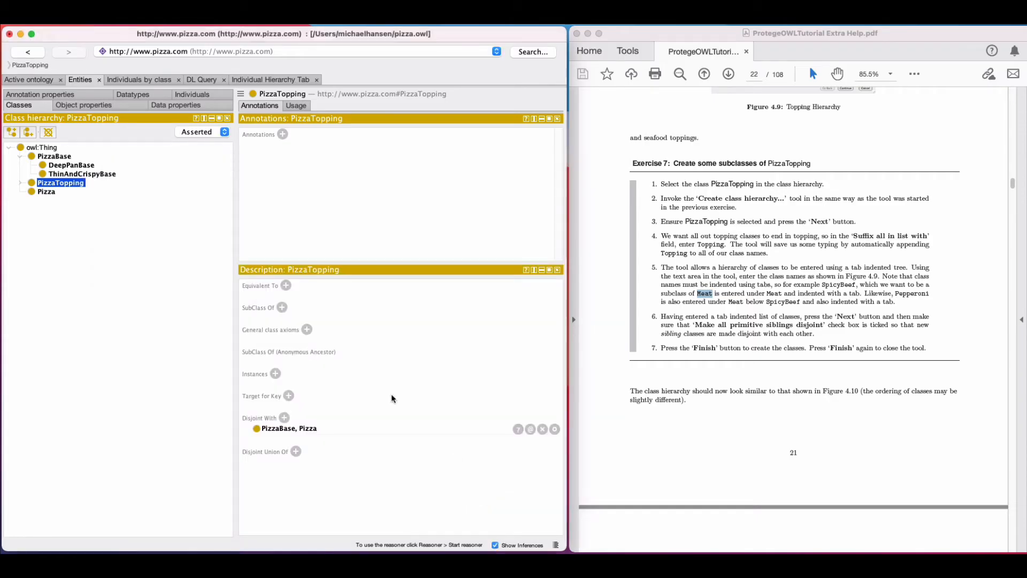
# Step: Expand PizzaTopping and its seafood, vegetable, meat and cheese topping classes to show their subclasses
pyautogui.click(20, 182)
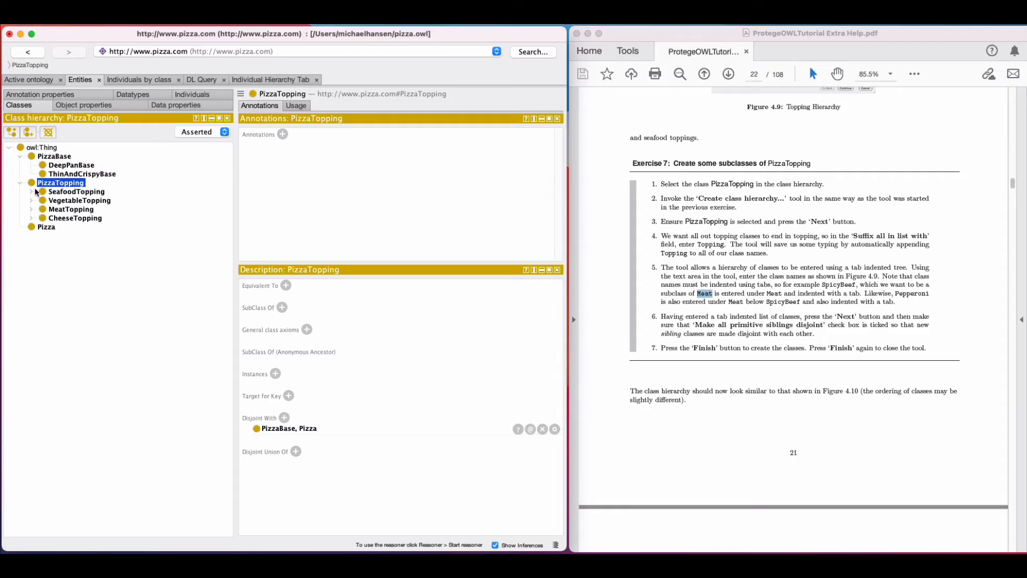
pyautogui.click(32, 192)
pyautogui.click(32, 227)
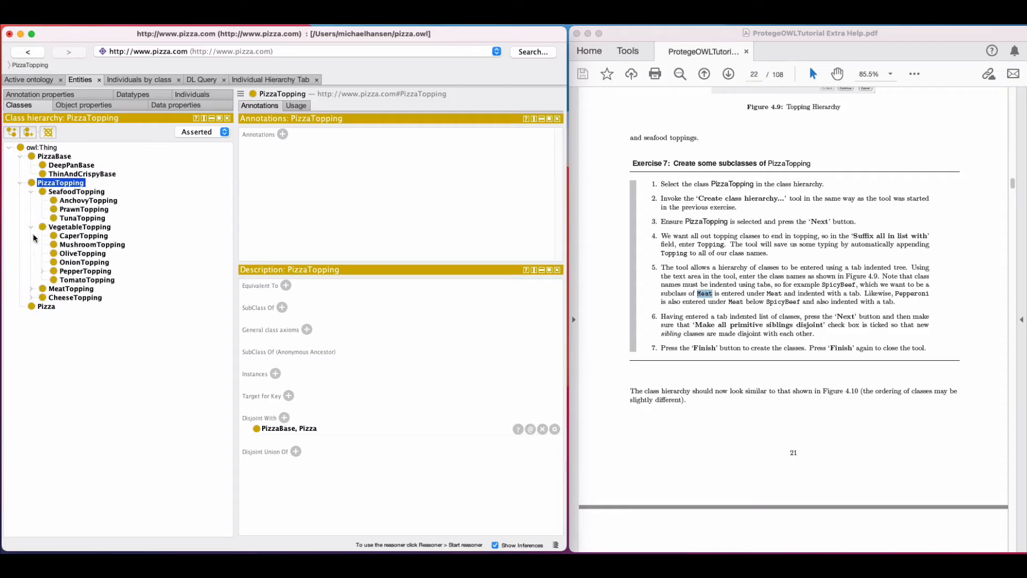
pyautogui.click(31, 289)
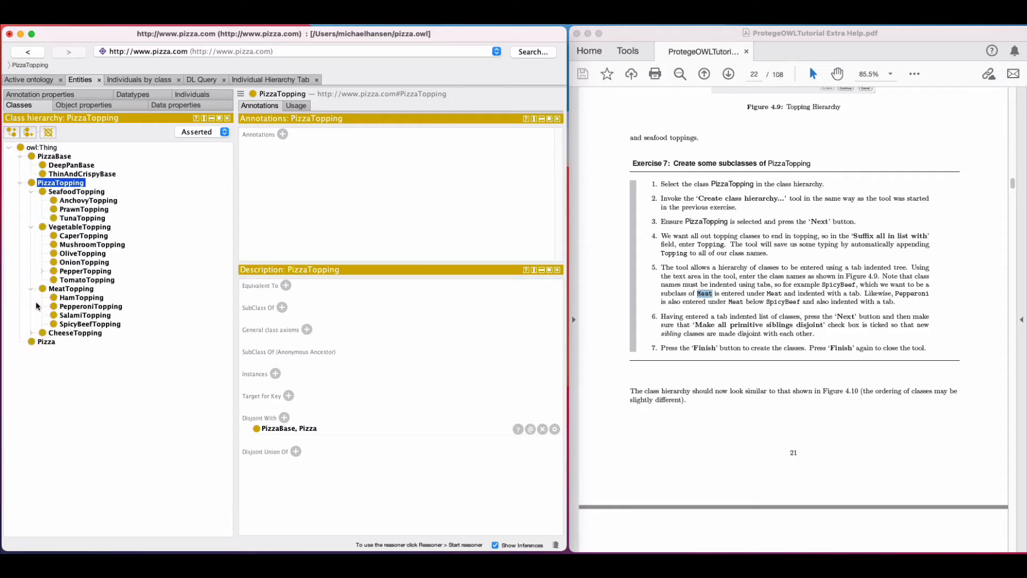
pyautogui.click(31, 333)
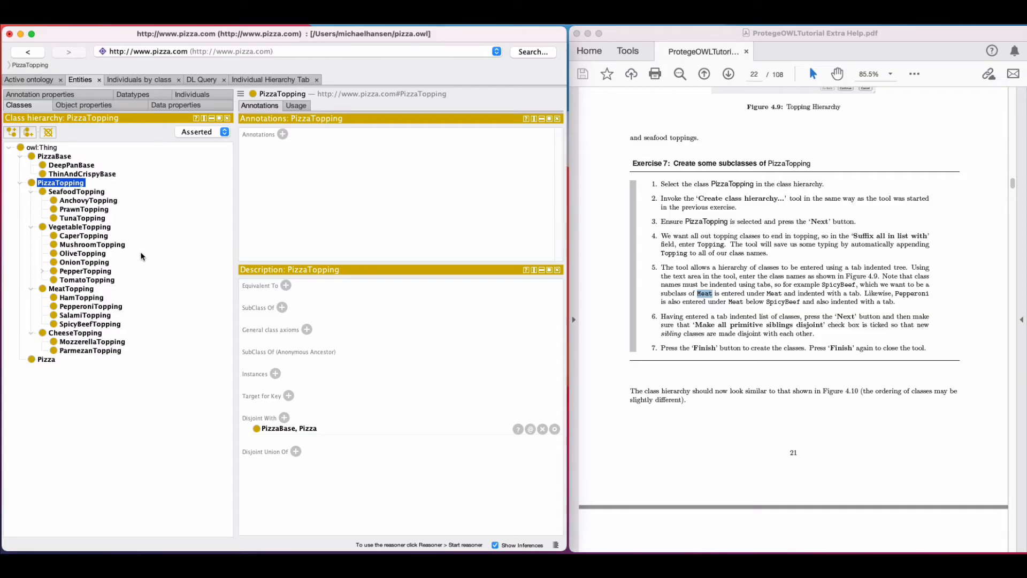
# Step: Check the class hierarchy against Figure 4.10 in the guide and look over the following pages up to OWL Properties
pyautogui.scroll(-15, 776, 323)
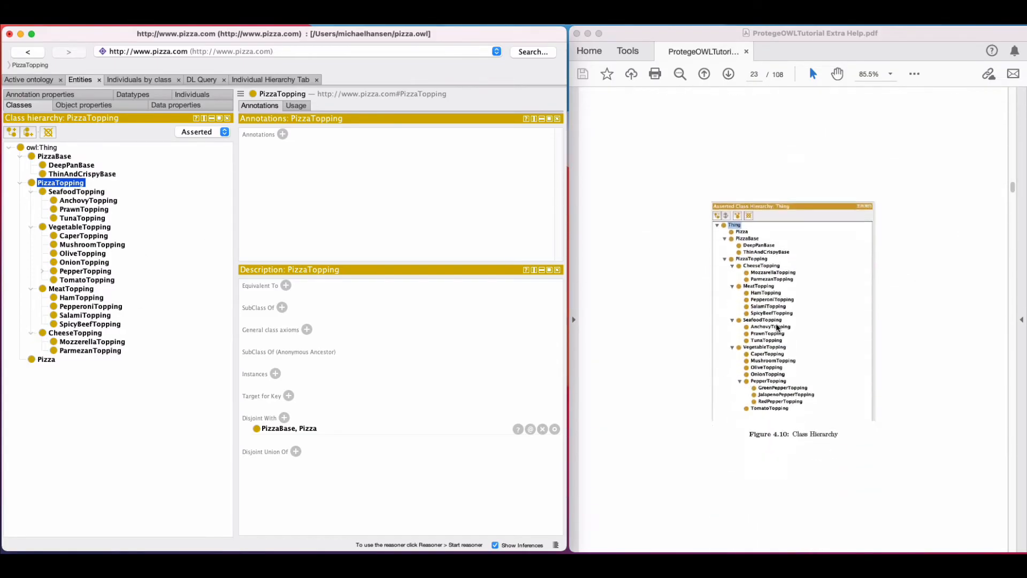
pyautogui.scroll(-3, 776, 325)
pyautogui.scroll(8, 776, 325)
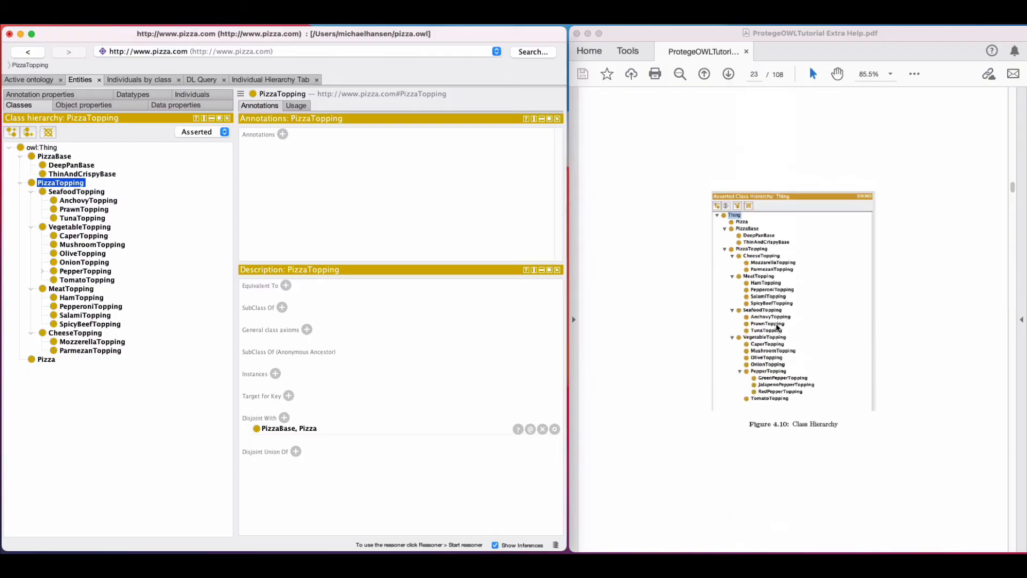
pyautogui.scroll(-5, 776, 326)
pyautogui.scroll(-5, 777, 328)
pyautogui.scroll(-2, 777, 327)
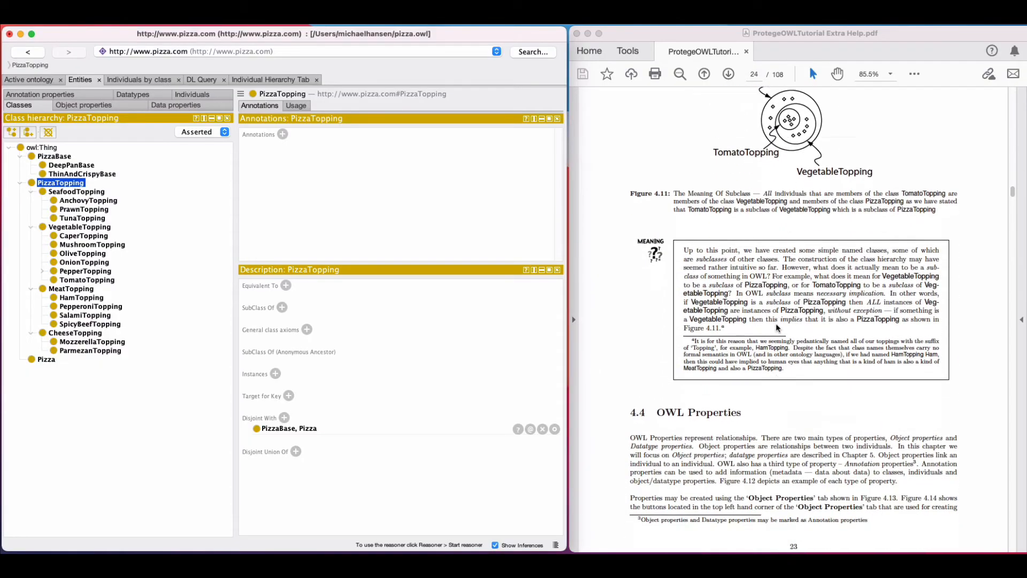
pyautogui.scroll(7, 777, 327)
pyautogui.scroll(20, 775, 323)
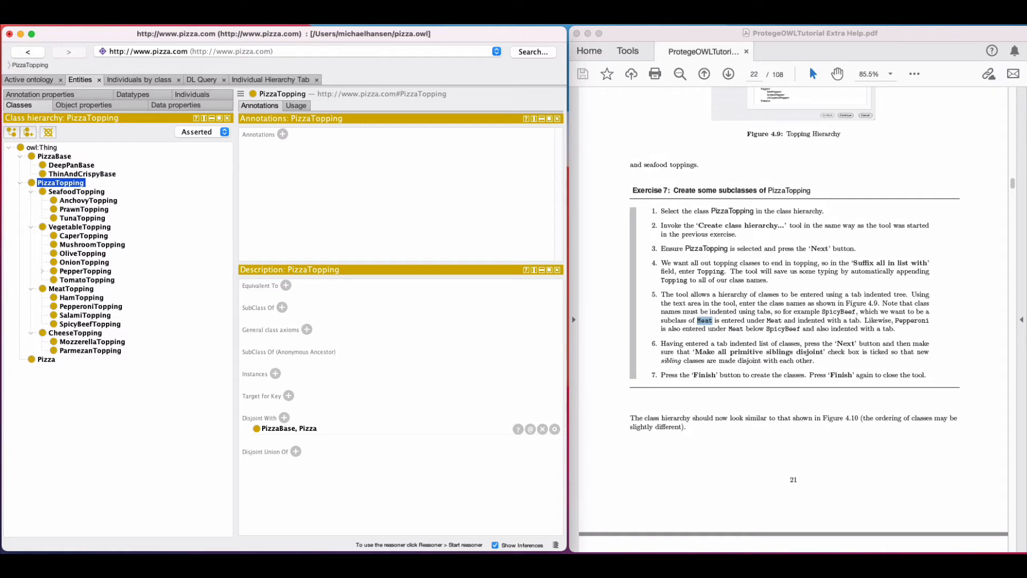
# Step: Save the pizza ontology and go to Exercise 8 in the guide, on creating an object property
pyautogui.click(73, 15)
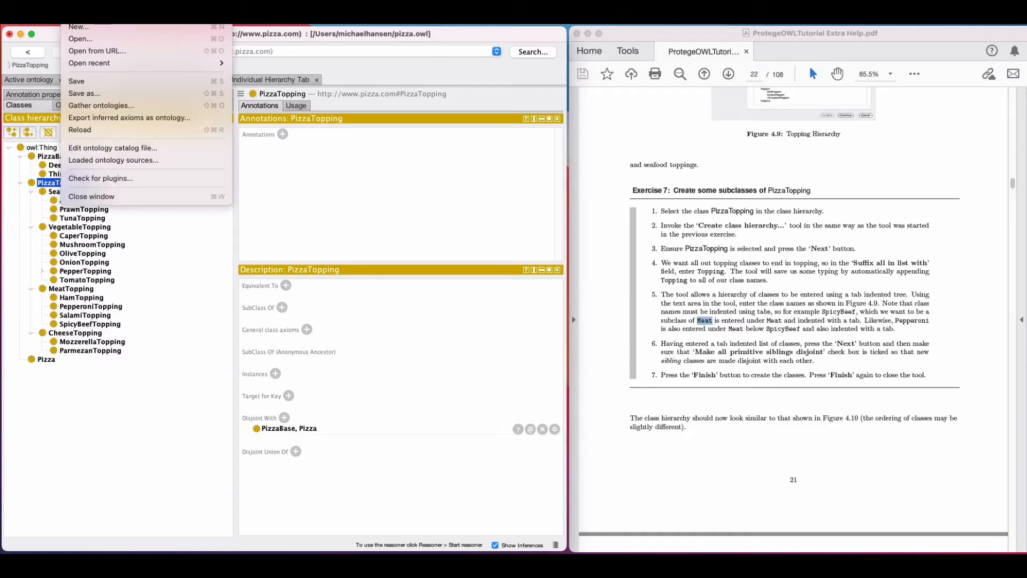
pyautogui.click(87, 82)
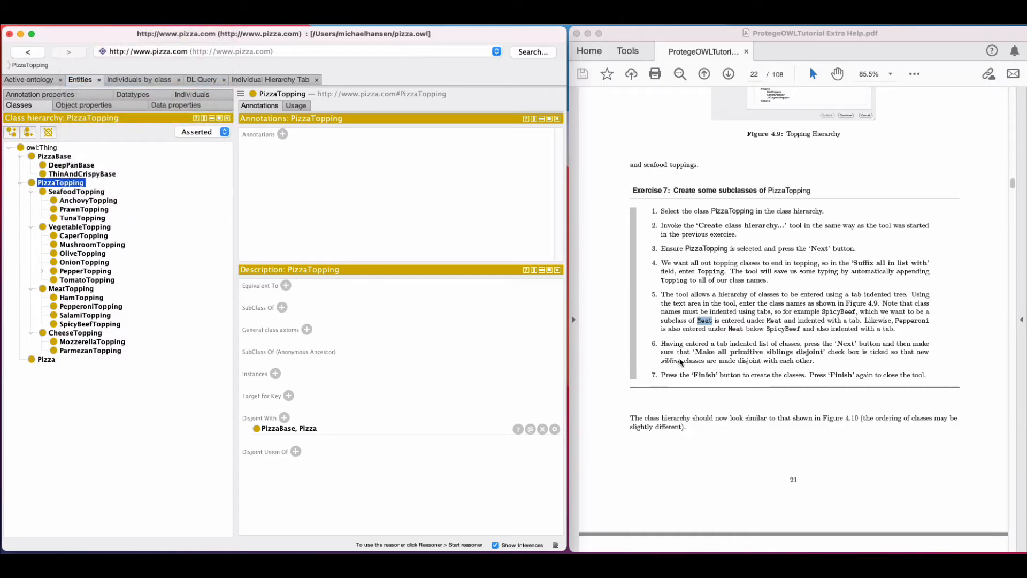
pyautogui.scroll(-10, 681, 362)
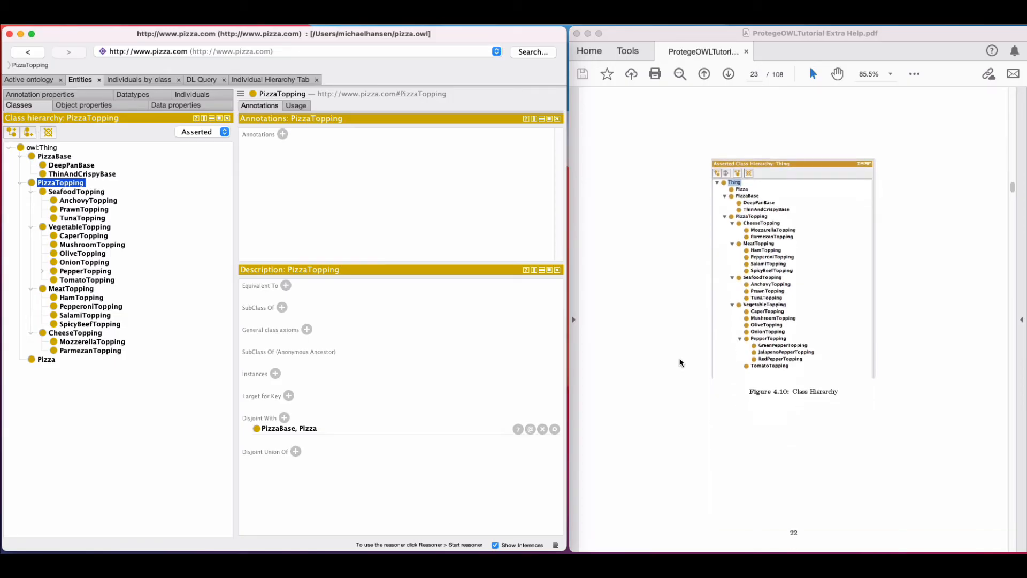
pyautogui.scroll(-15, 680, 362)
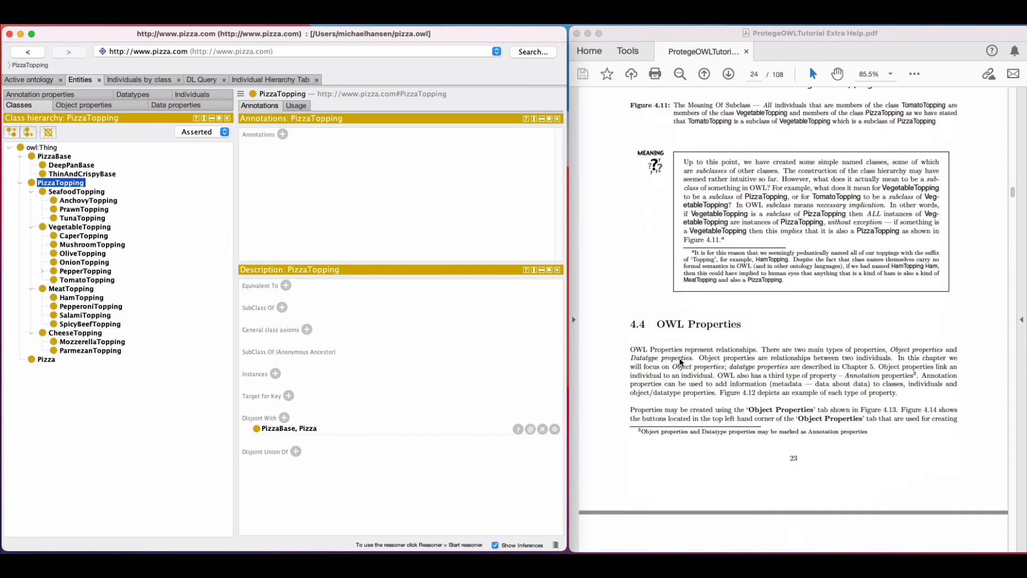
pyautogui.scroll(-15, 680, 362)
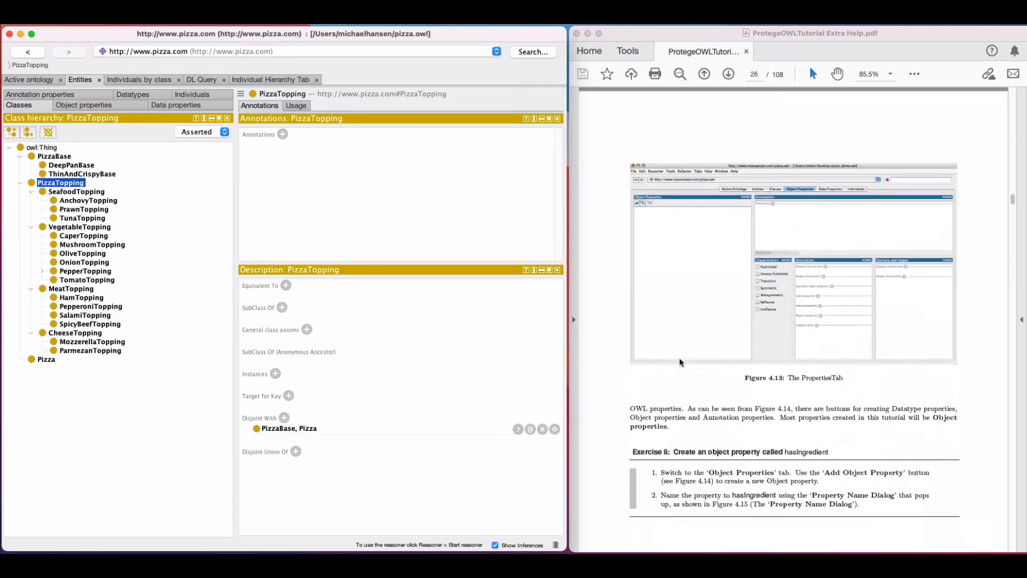
pyautogui.scroll(-2, 680, 362)
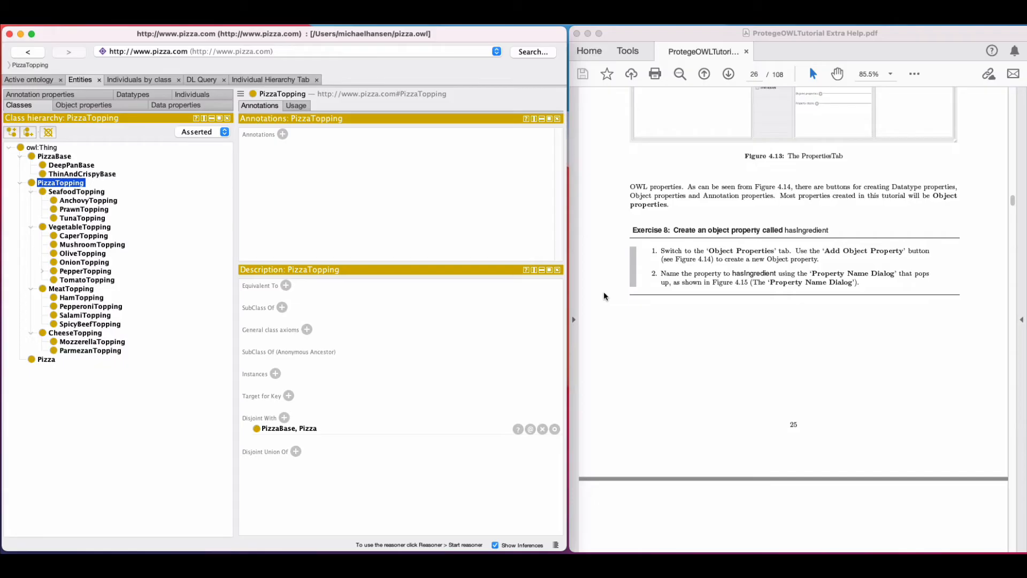
# Step: Create an object property named hasIngredient under owl:topObjectProperty
pyautogui.click(84, 105)
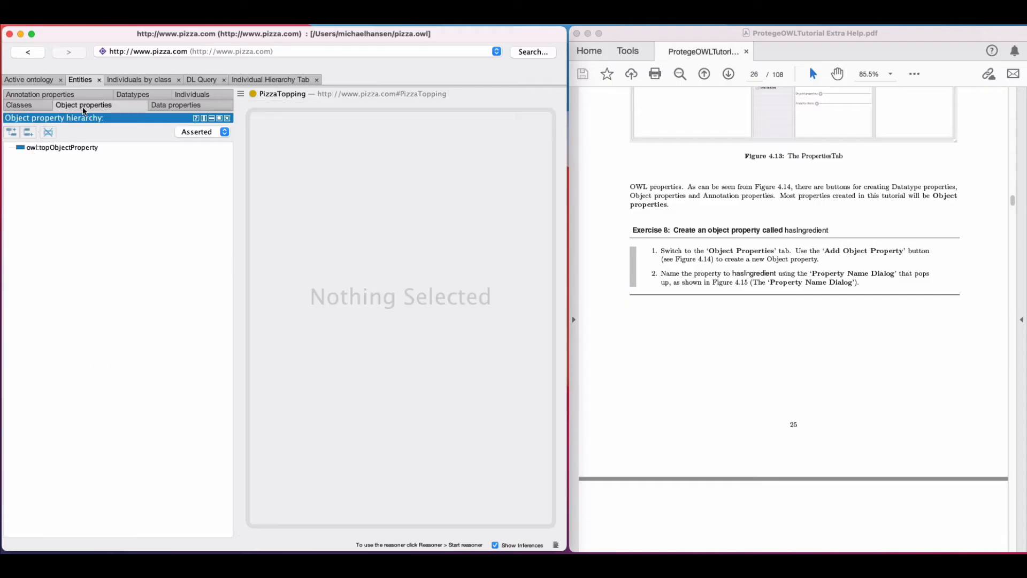
pyautogui.click(56, 148)
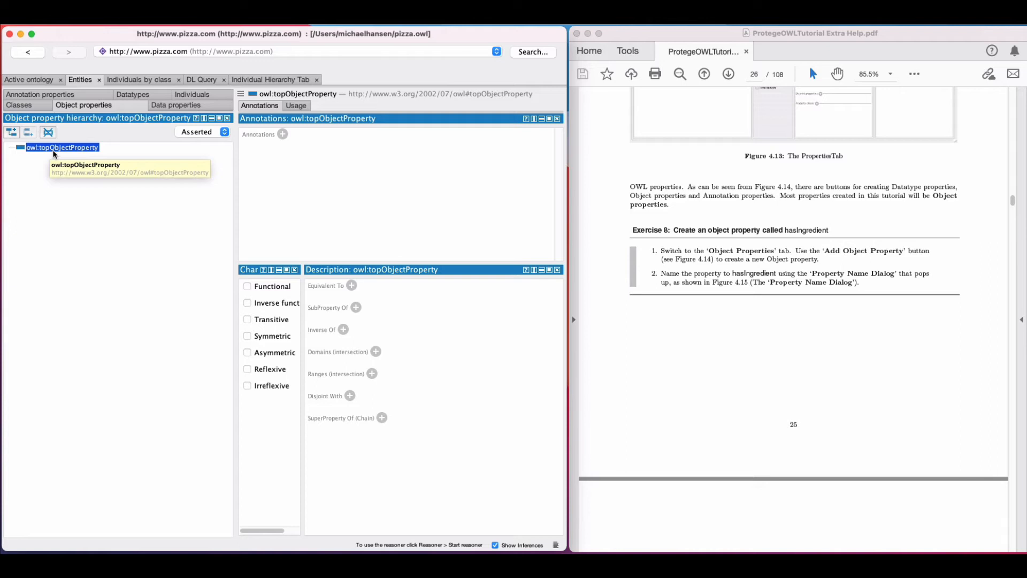
pyautogui.click(11, 132)
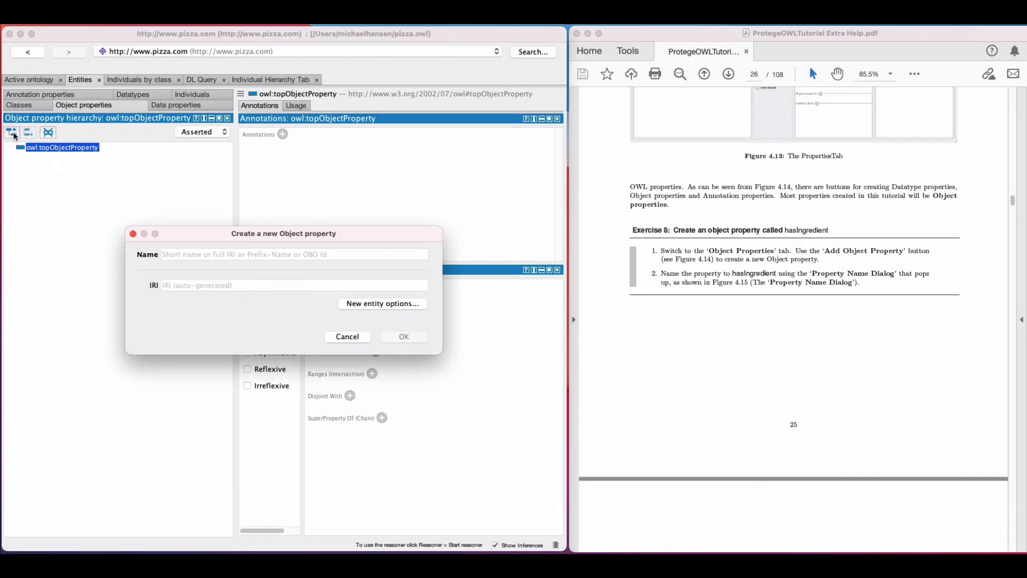
pyautogui.write('has')
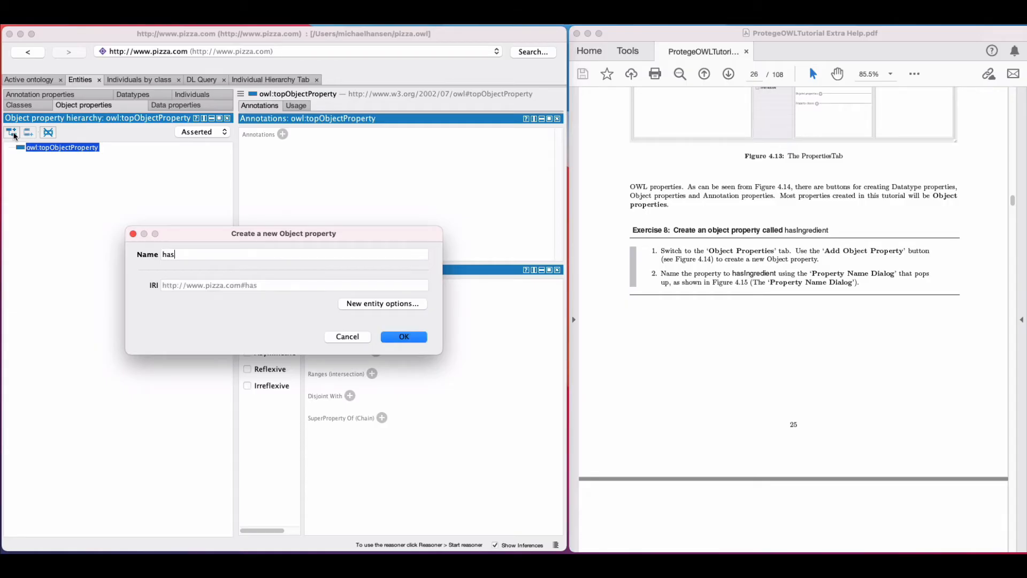
pyautogui.write('Ingredient')
pyautogui.press('Return')
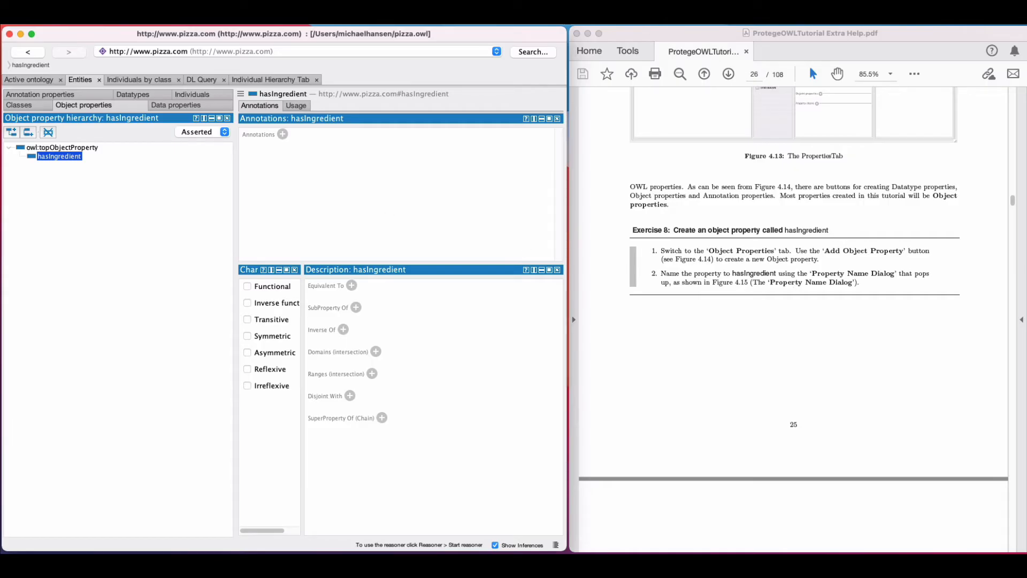
# Step: Save the ontology and go to Exercise 9 in the guide, on creating sub-properties of hasIngredient
pyautogui.click(75, 19)
pyautogui.click(76, 80)
pyautogui.scroll(-5, 785, 296)
pyautogui.scroll(-5, 785, 296)
pyautogui.scroll(1, 785, 296)
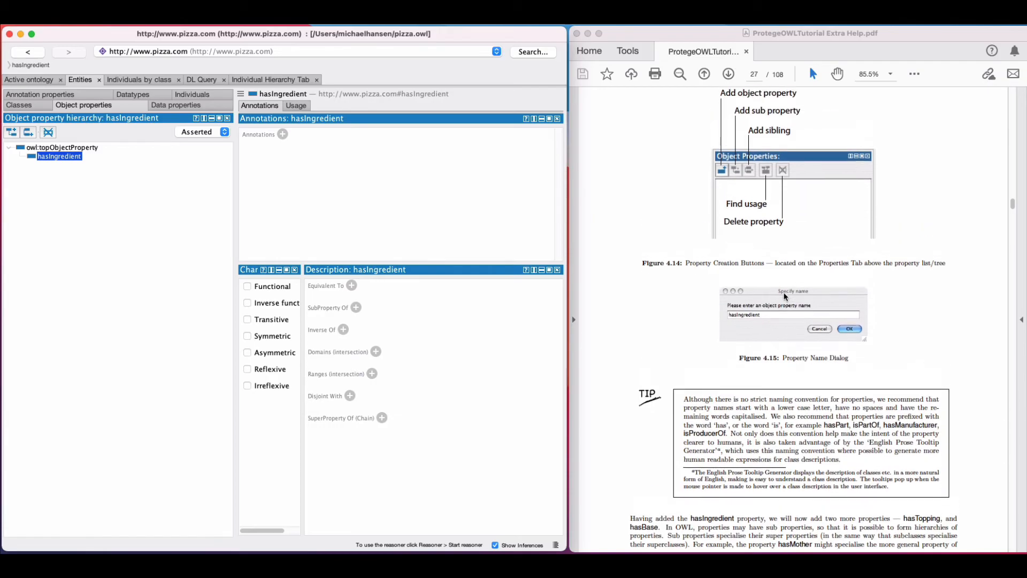
pyautogui.scroll(-10, 784, 296)
pyautogui.scroll(-2, 784, 297)
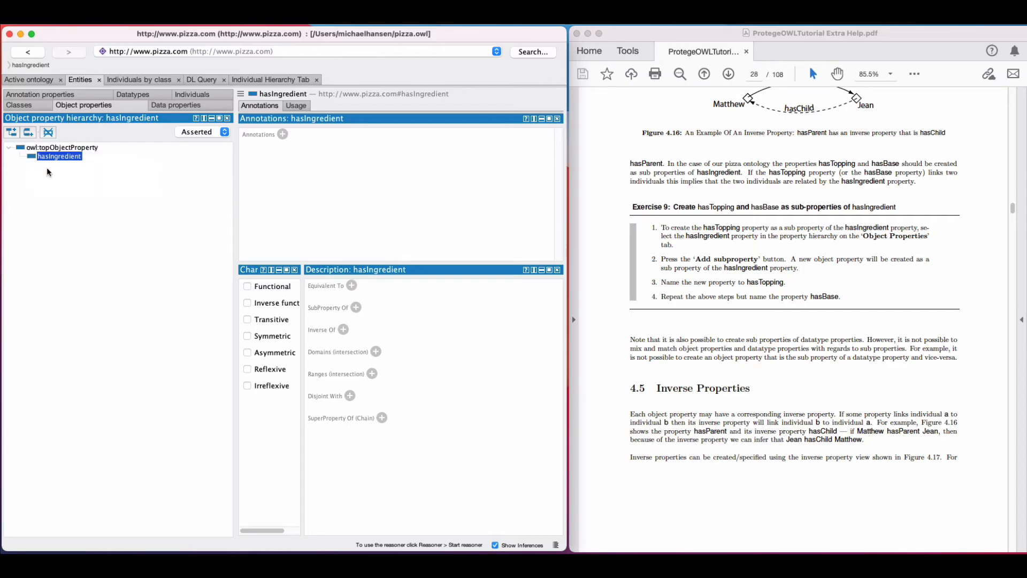
pyautogui.scroll(1, 694, 227)
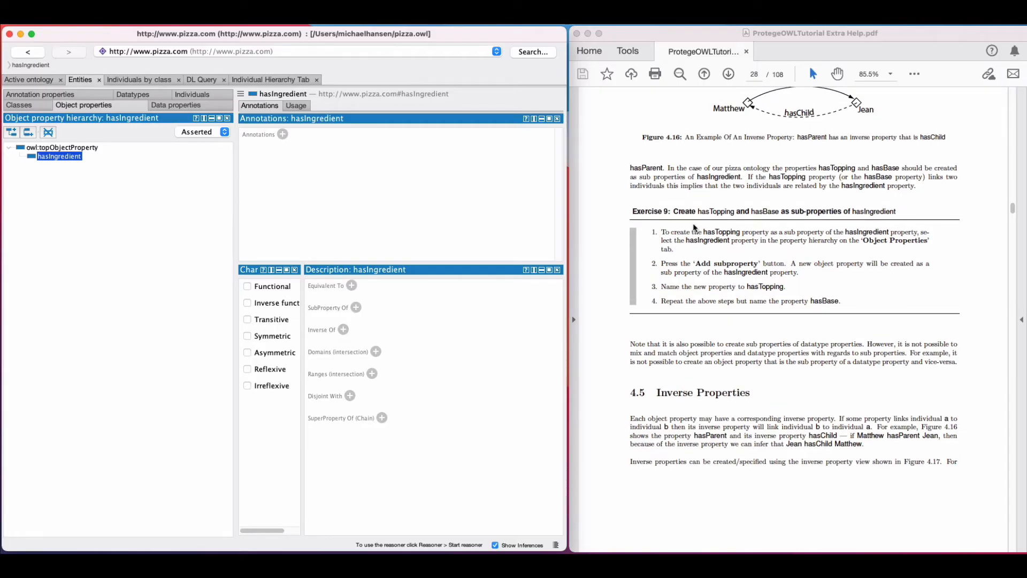
pyautogui.scroll(-10, 694, 228)
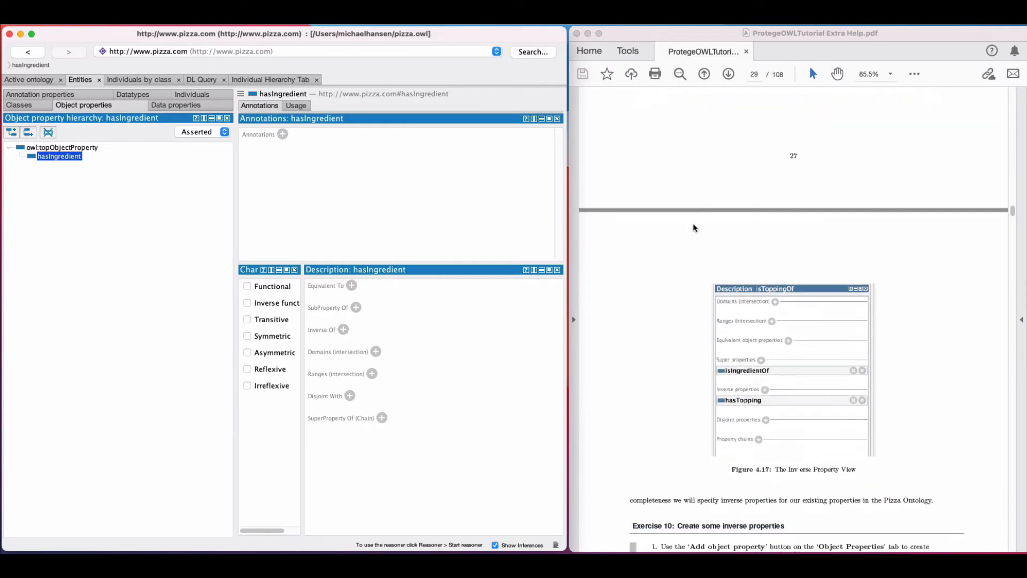
pyautogui.scroll(10, 694, 228)
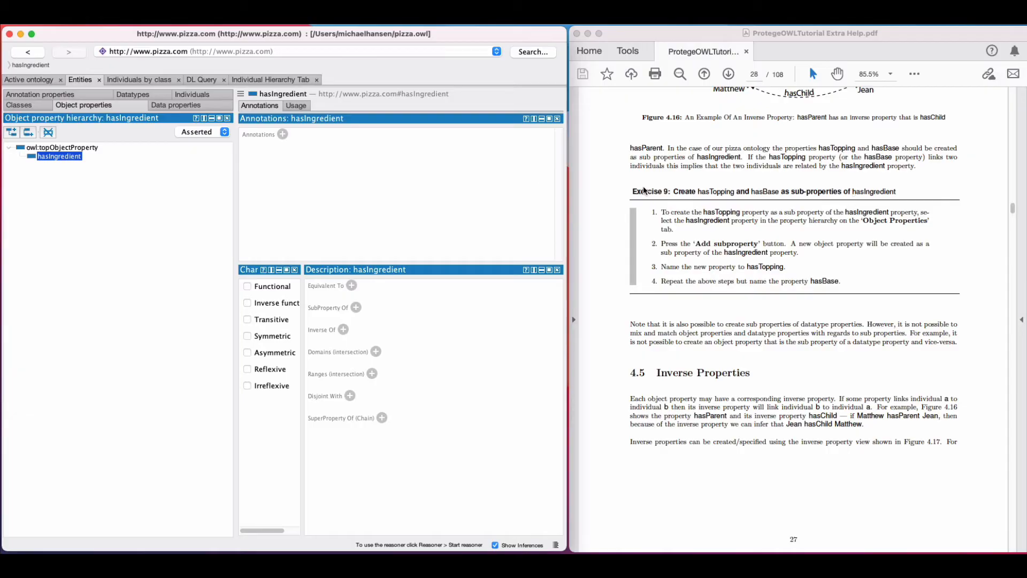
# Step: Create an object property named hasTopping as a sub-property of hasIngredient
pyautogui.click(12, 132)
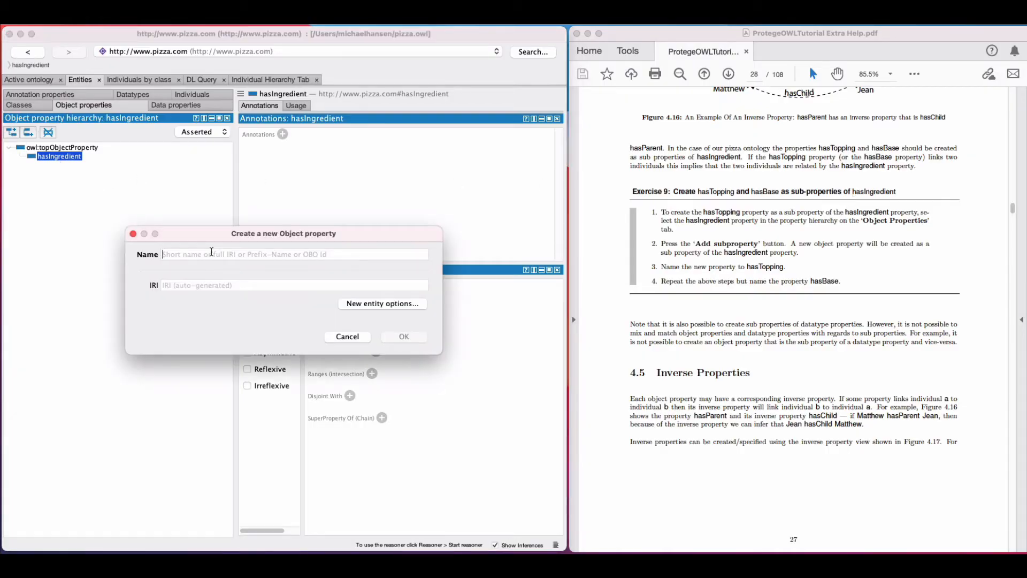
pyautogui.write('has')
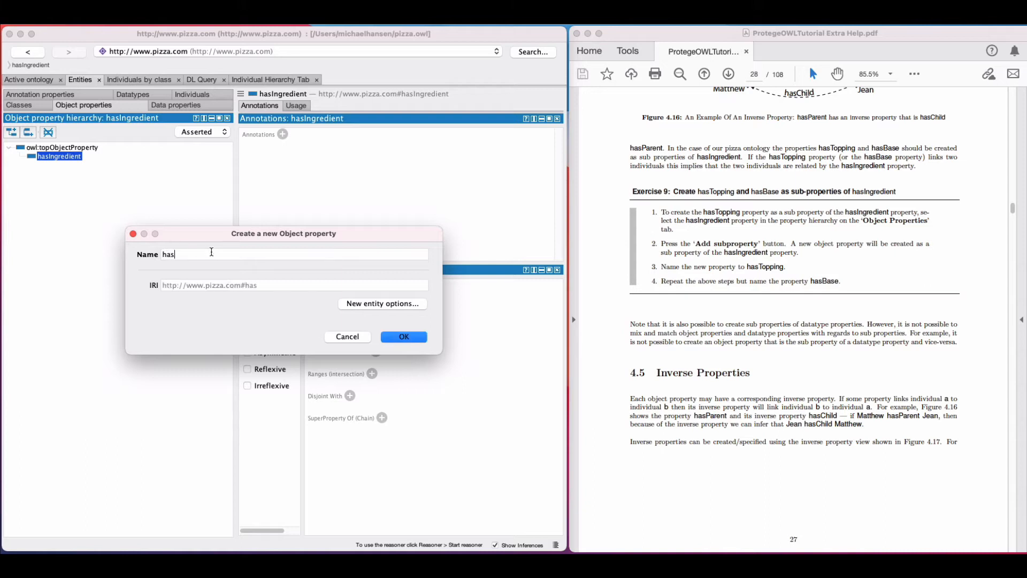
pyautogui.write('Toppiung')
pyautogui.press('BackSpace')
pyautogui.press('BackSpace')
pyautogui.press('BackSpace')
pyautogui.write('ng')
pyautogui.press('Return')
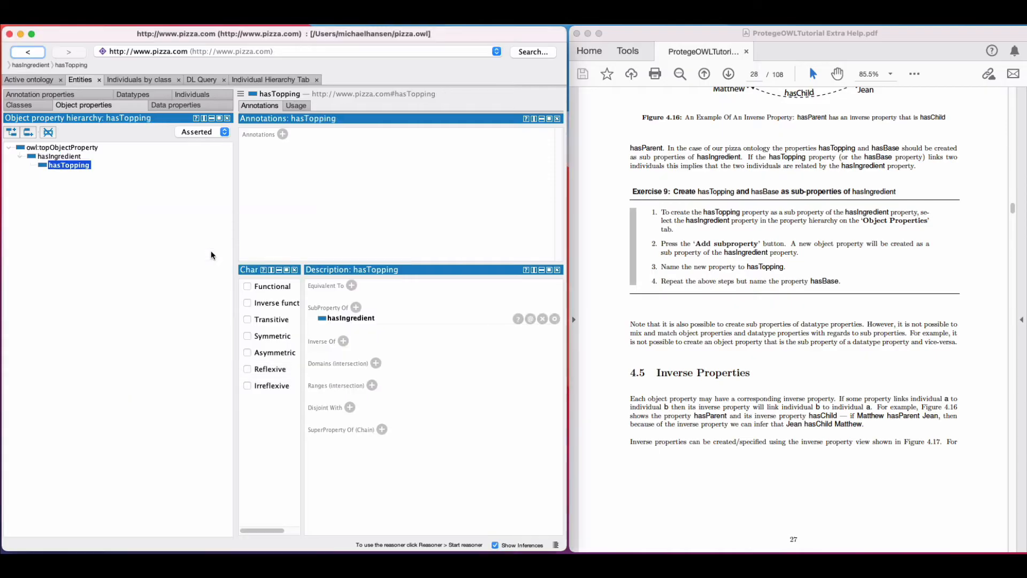
# Step: Create the object property hasBase as a sibling of hasTopping and continue to the guide's Inverse Properties section
pyautogui.click(30, 132)
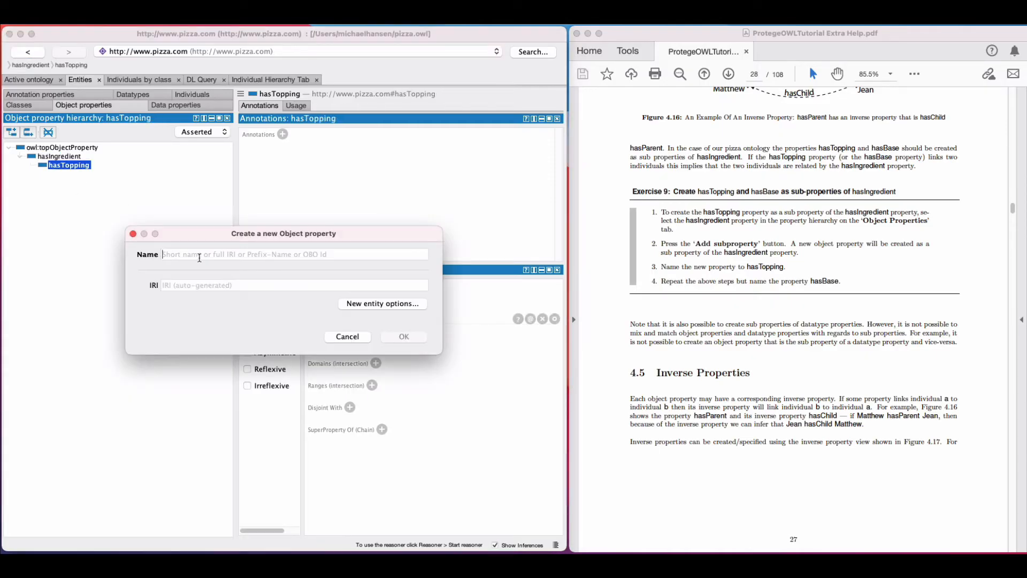
pyautogui.write('hasBase')
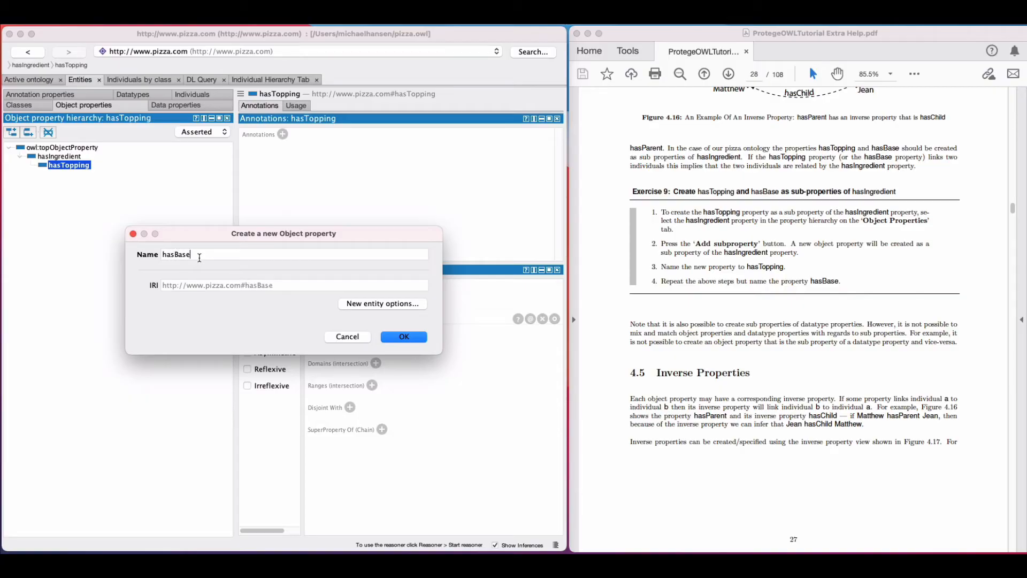
pyautogui.press('Return')
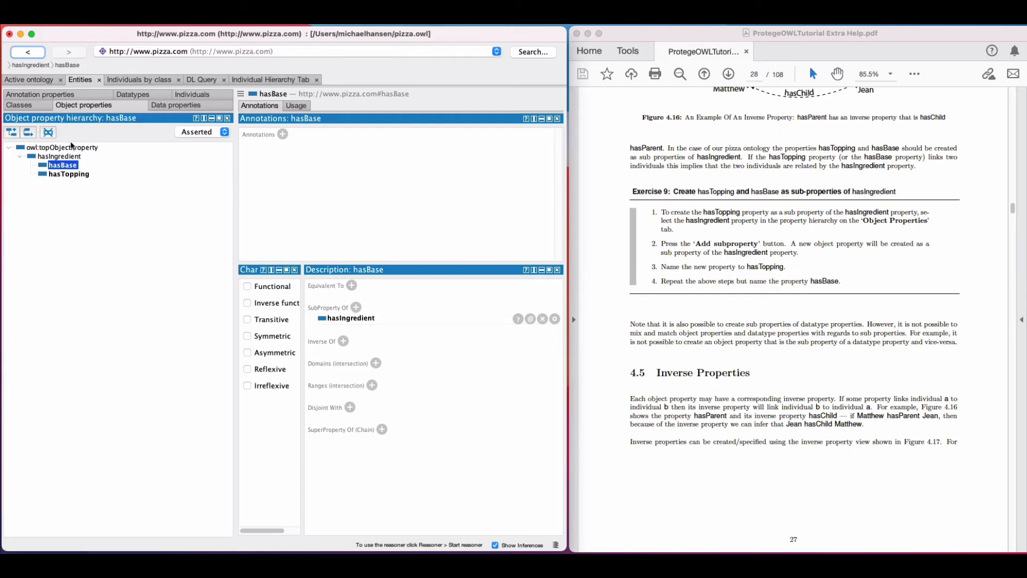
pyautogui.press('Tab')
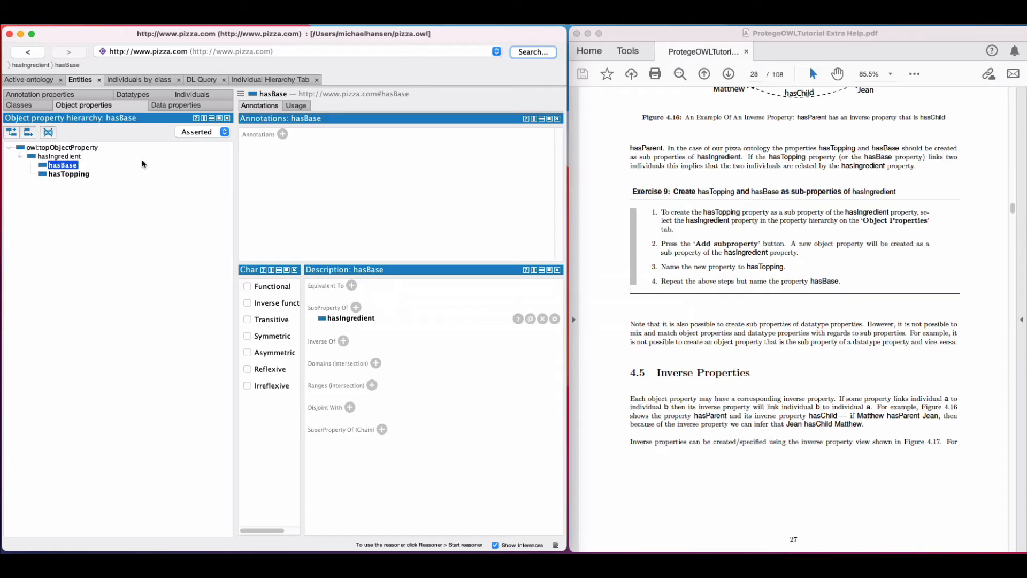
pyautogui.scroll(-10, 727, 303)
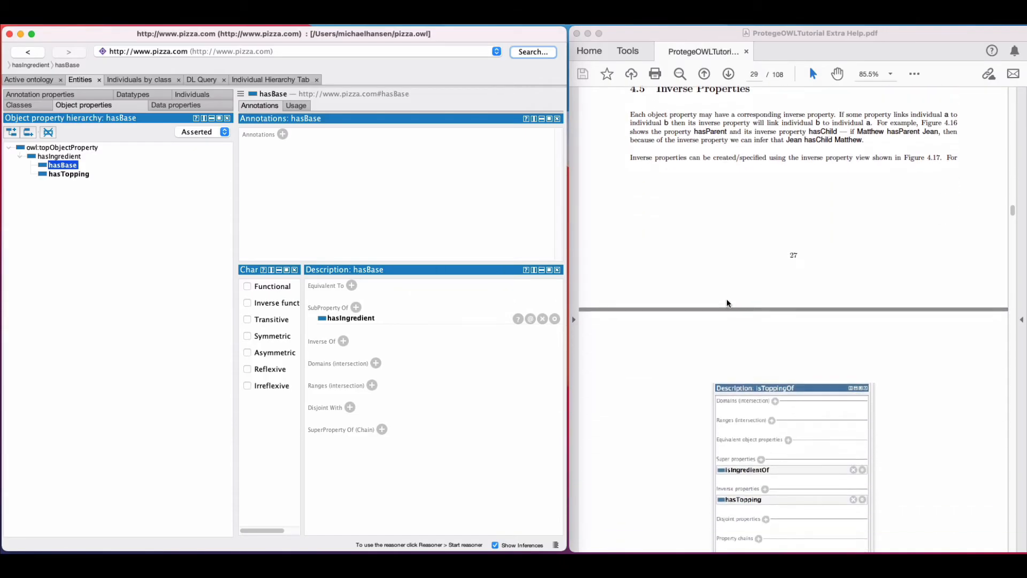
# Step: Following Exercise 10 in the guide, create an object property named isIngredientOf directly under owl:topObjectProperty
pyautogui.scroll(-8, 727, 304)
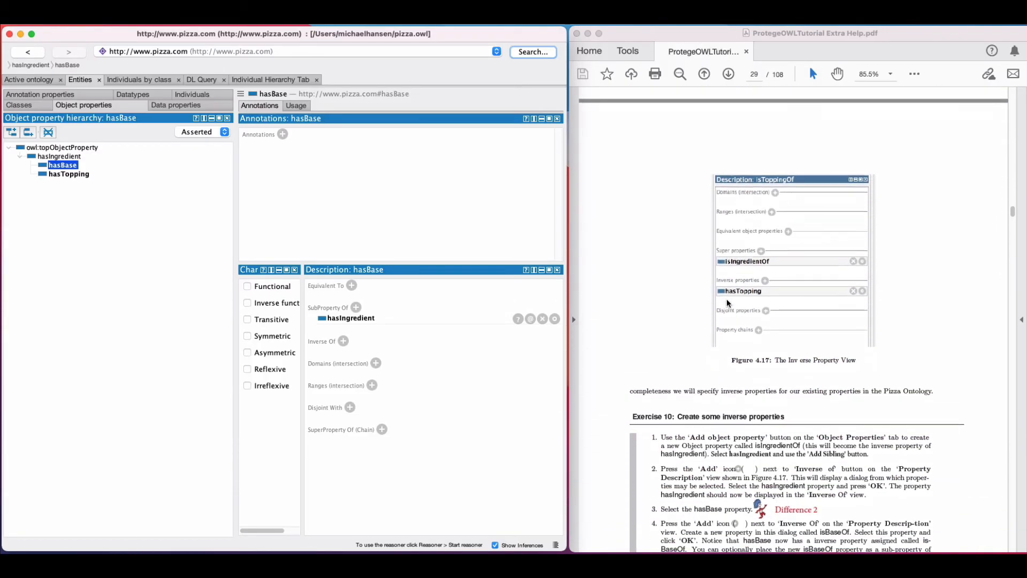
pyautogui.scroll(-3, 727, 302)
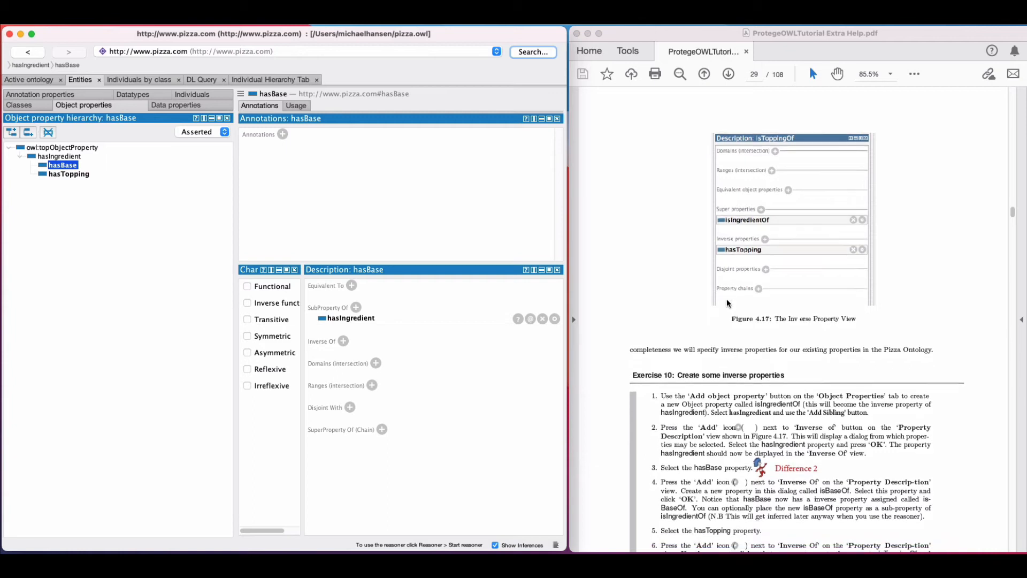
pyautogui.scroll(-1, 727, 302)
pyautogui.scroll(-10, 726, 298)
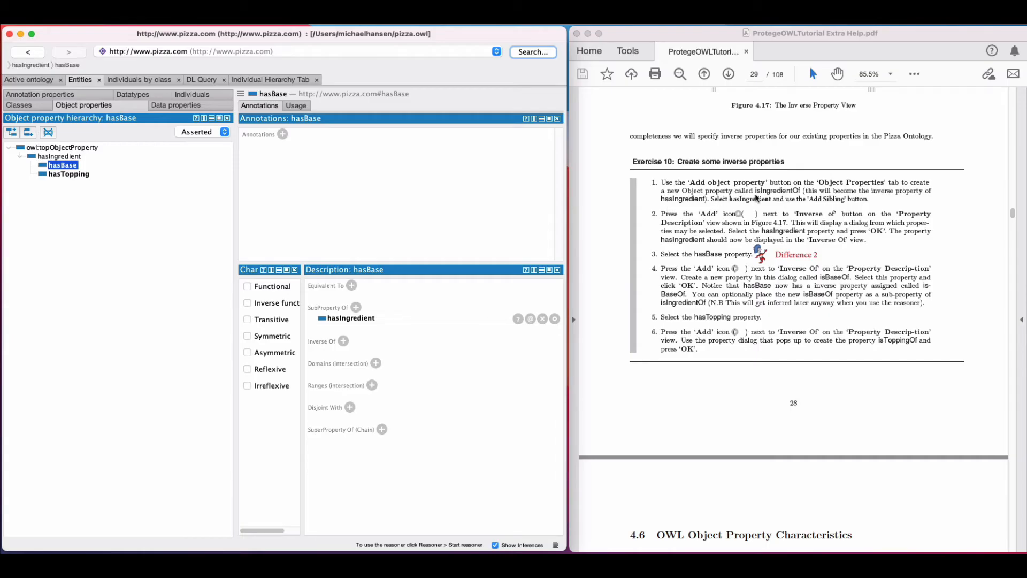
pyautogui.click(77, 148)
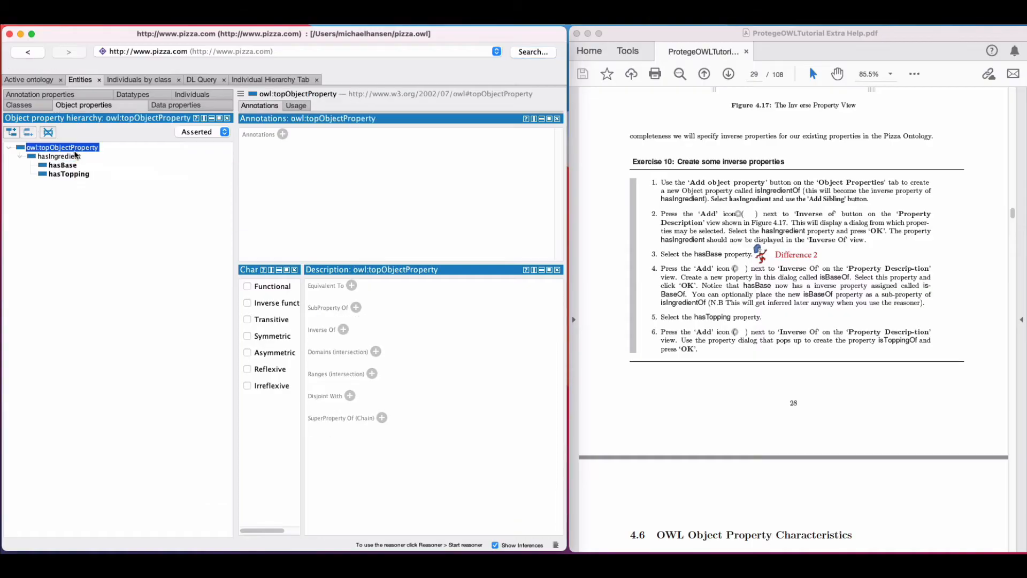
pyautogui.click(15, 134)
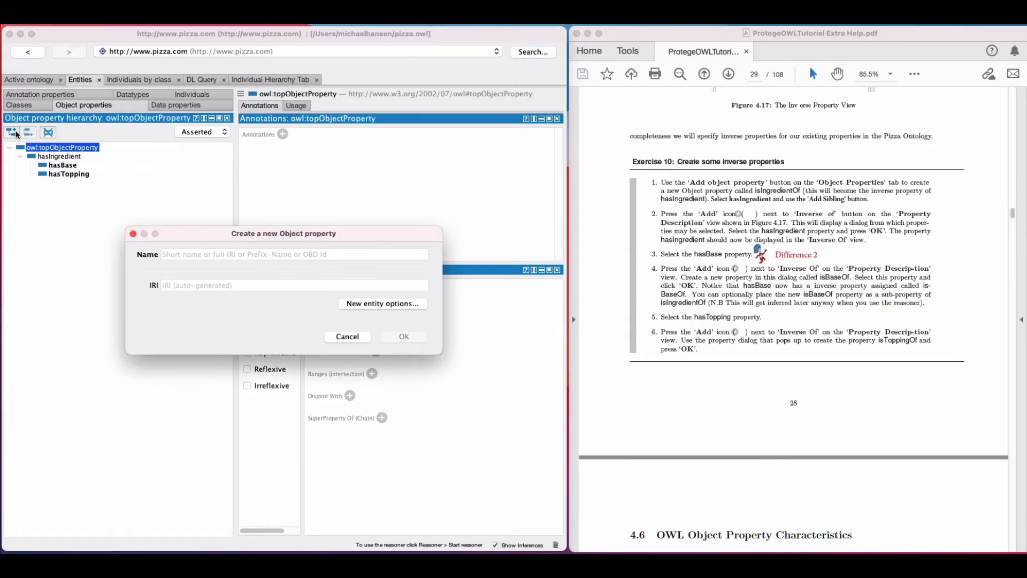
pyautogui.write('isIngr')
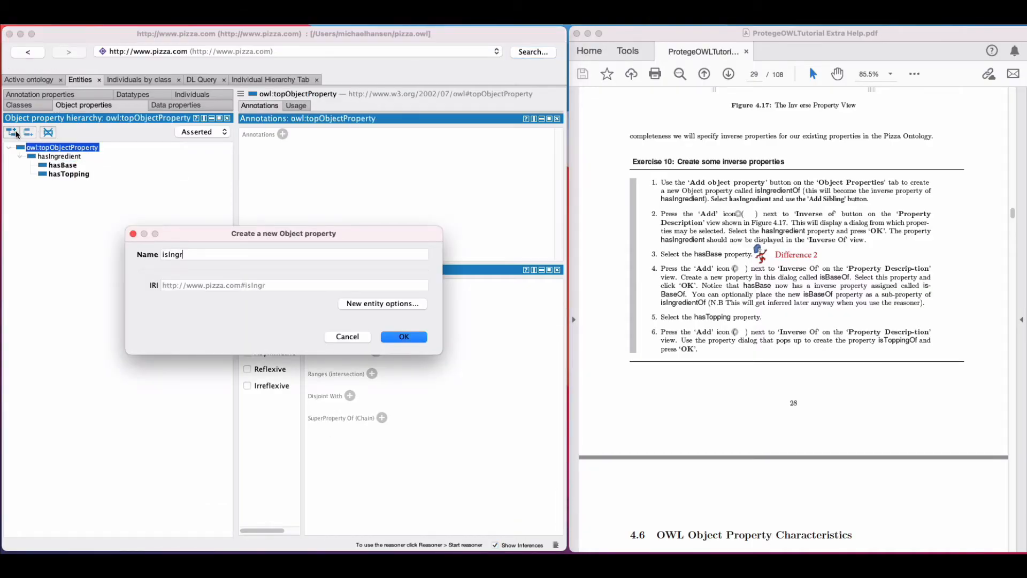
pyautogui.write('edientOf')
pyautogui.press('Return')
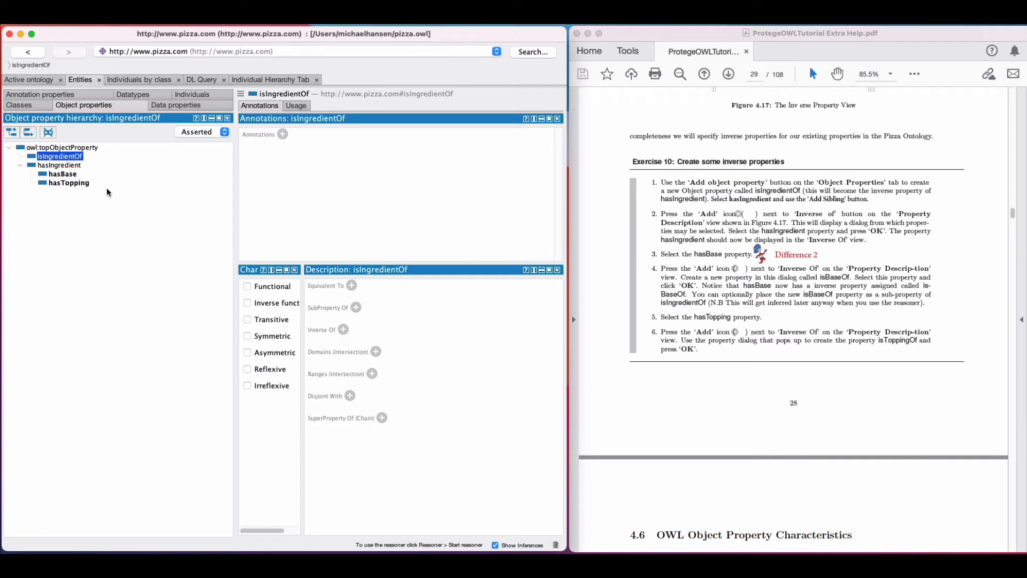
# Step: Create isBaseOf as a sub-property of isIngredientOf and assign it as the inverse of hasBase
pyautogui.click(64, 175)
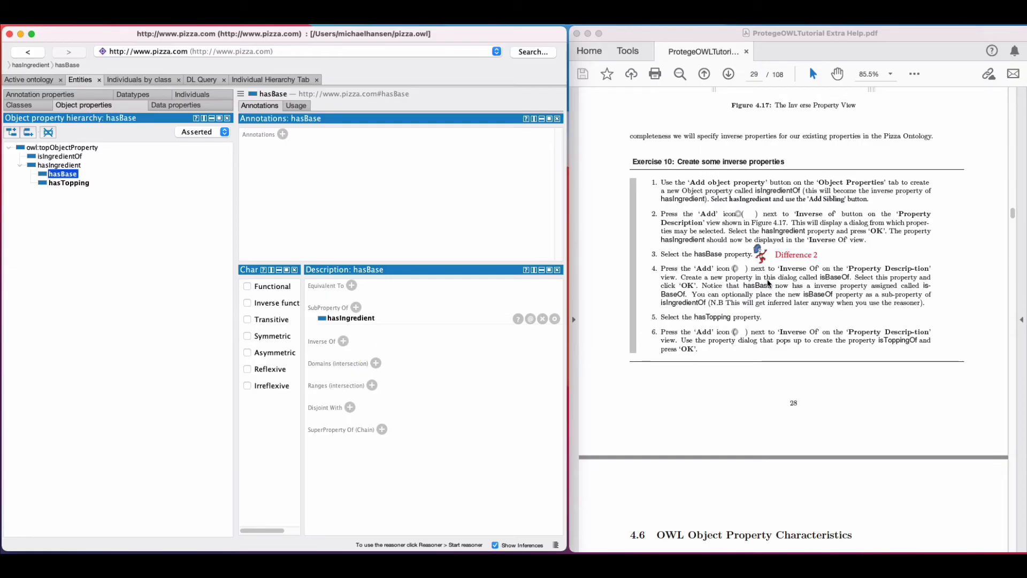
pyautogui.click(344, 342)
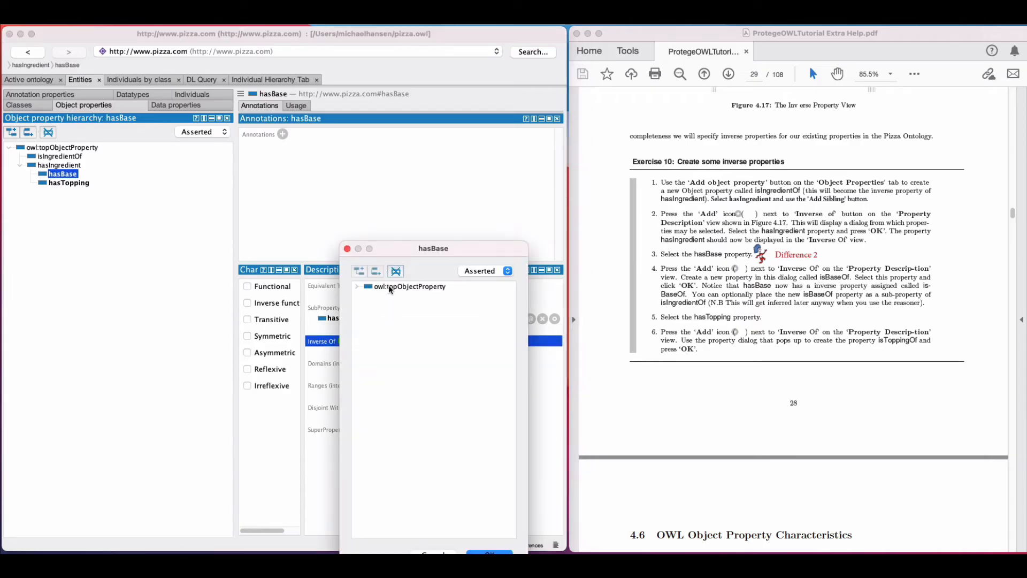
pyautogui.click(357, 287)
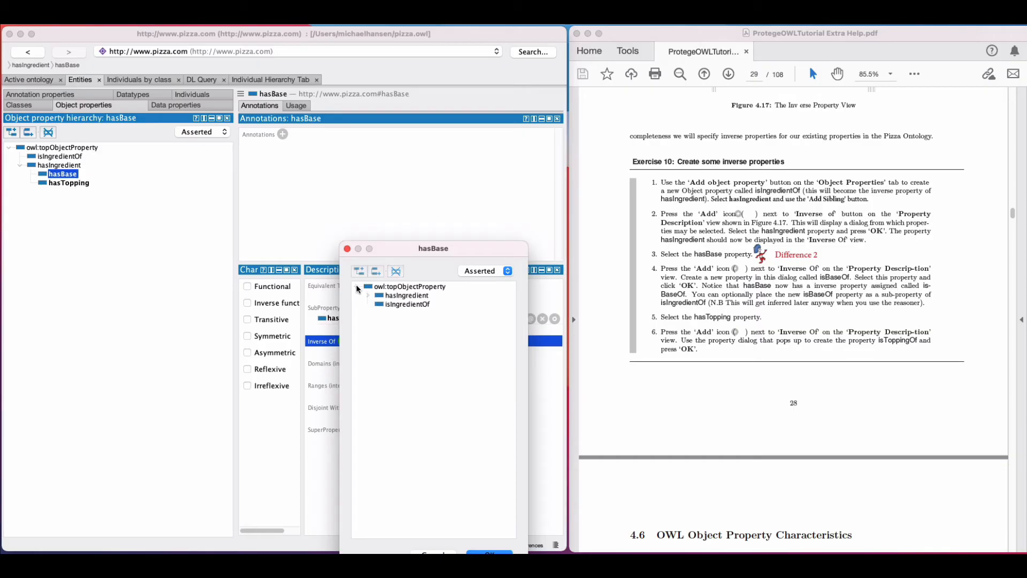
pyautogui.click(391, 304)
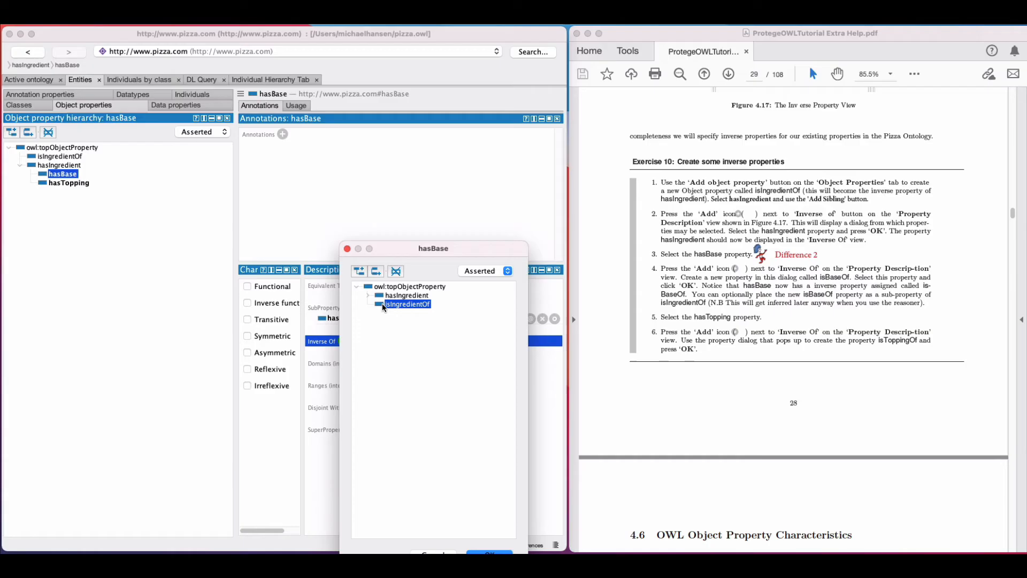
pyautogui.click(363, 275)
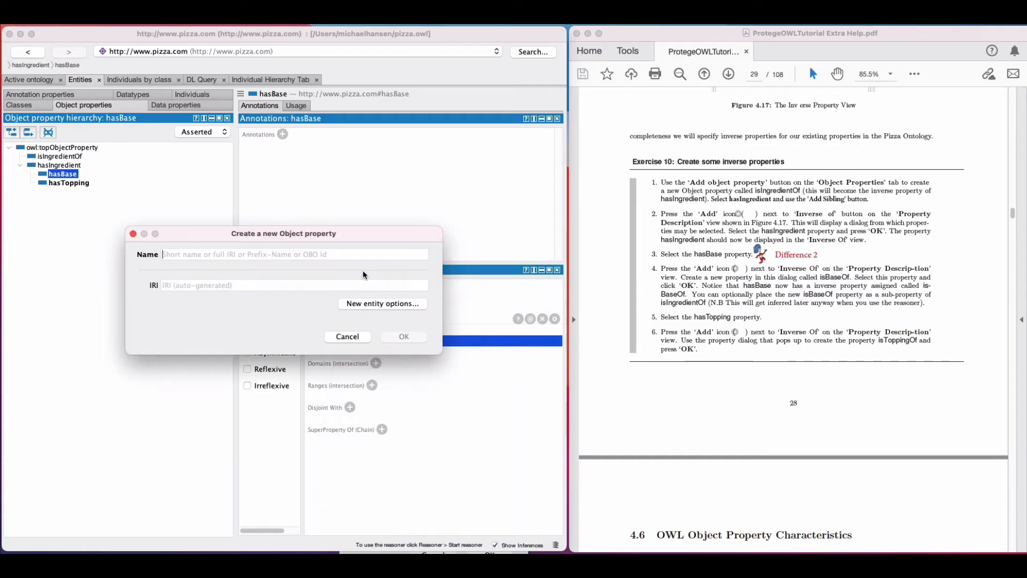
pyautogui.write('is')
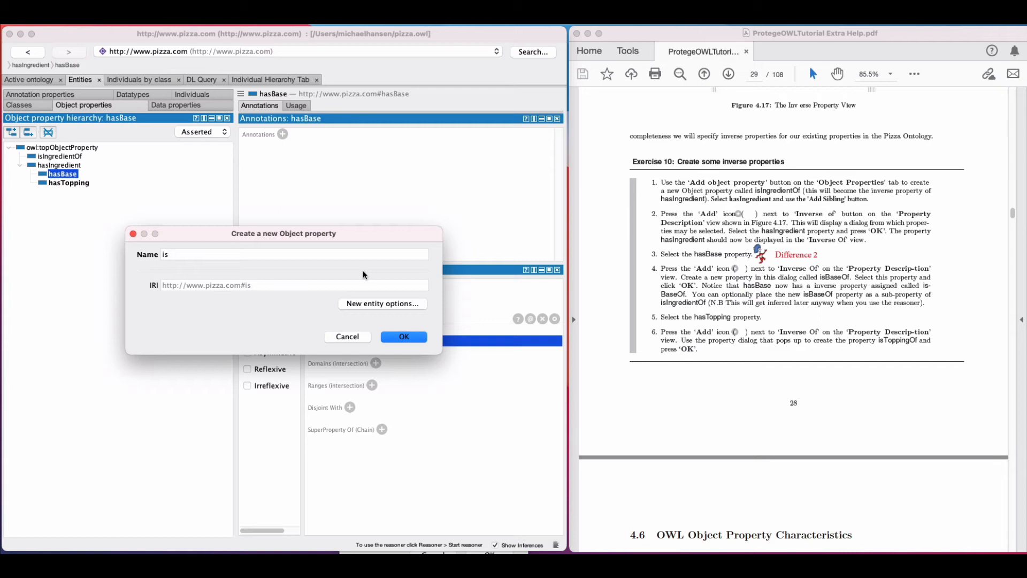
pyautogui.write('BaseOf')
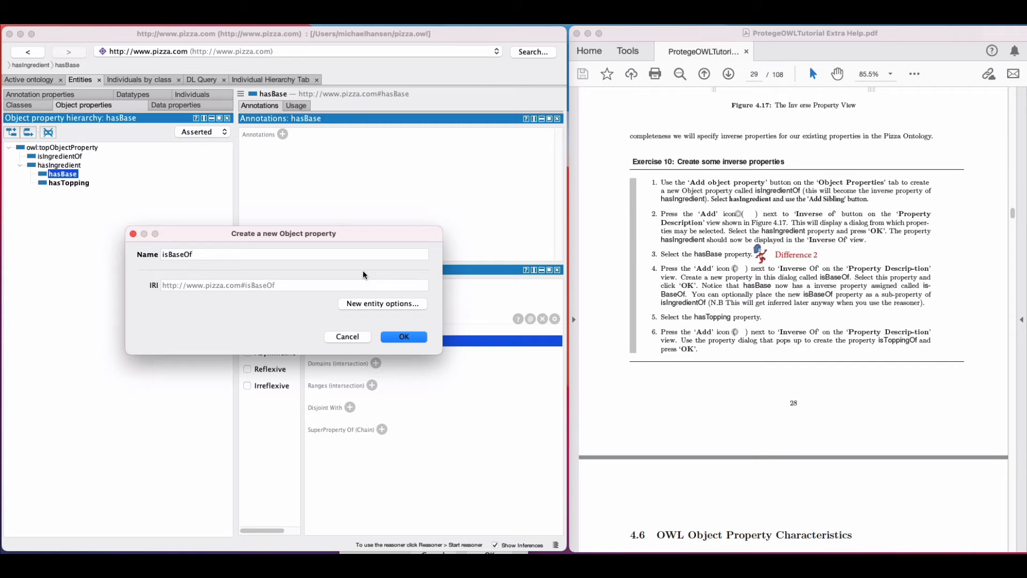
pyautogui.click(404, 340)
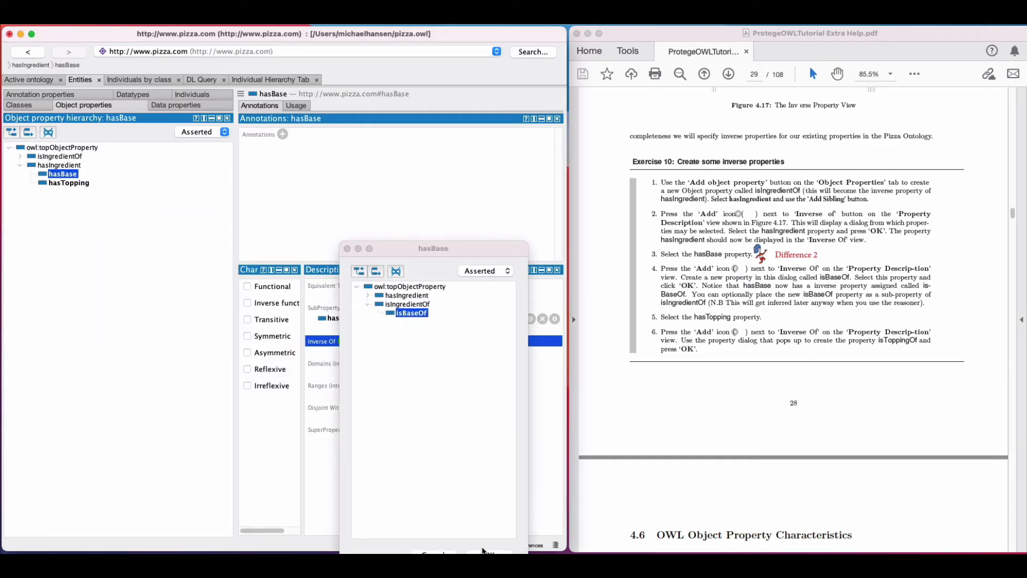
pyautogui.moveTo(466, 246); pyautogui.dragTo(465, 213)
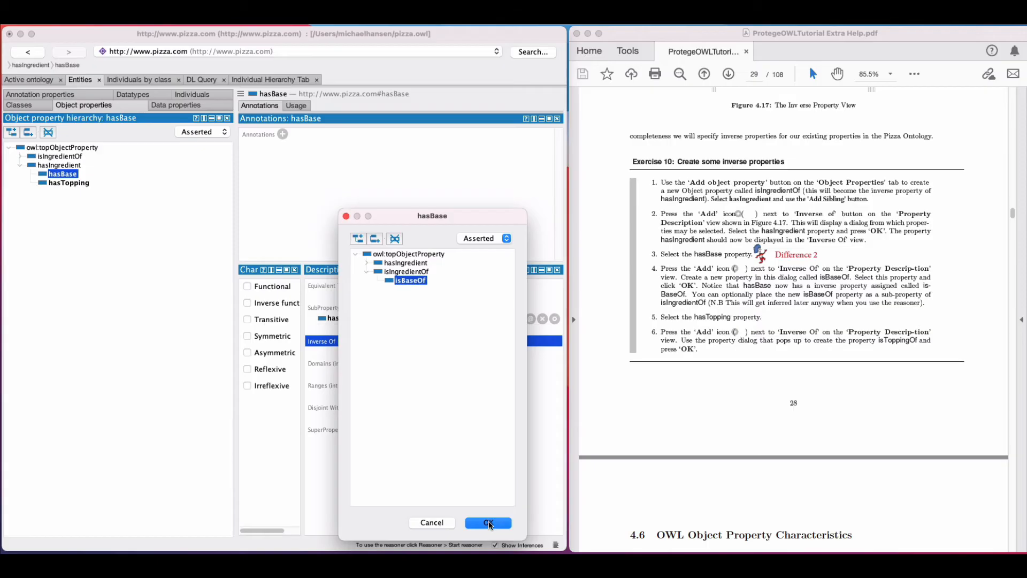
pyautogui.click(489, 523)
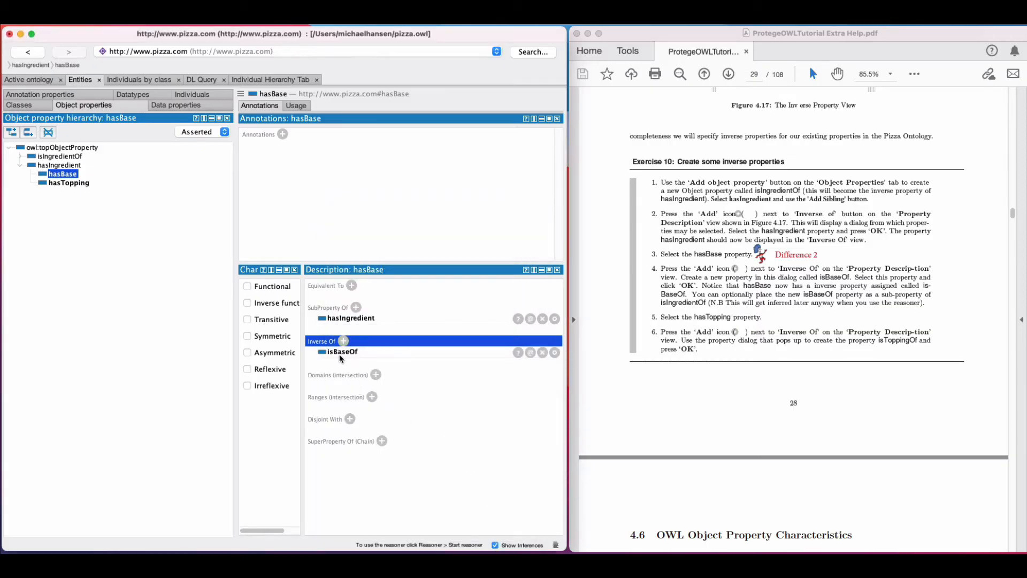
# Step: Create isToppingOf as a sub-property of isIngredientOf and assign it as the inverse of hasTopping
pyautogui.scroll(-1, 882, 342)
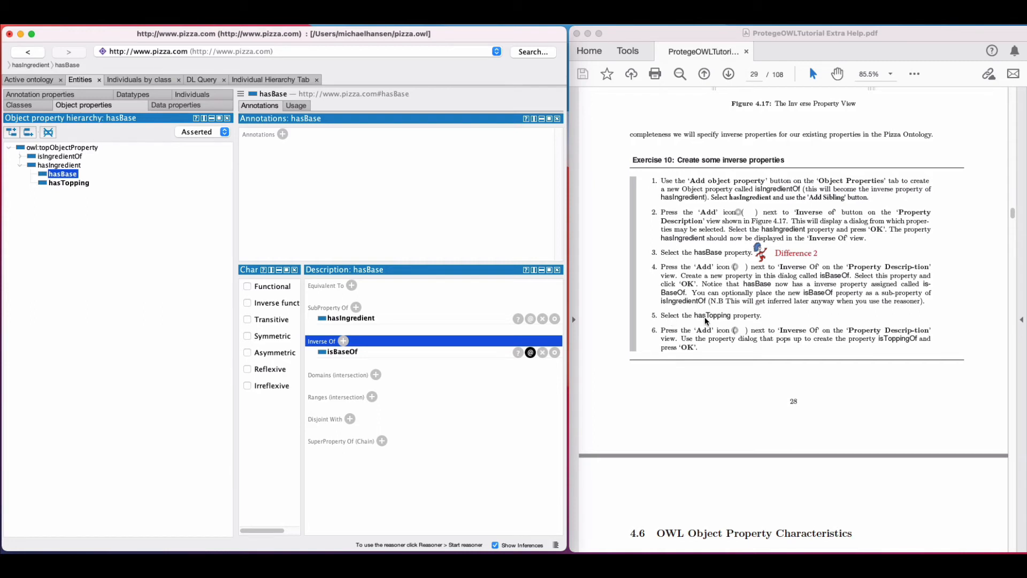
pyautogui.click(68, 184)
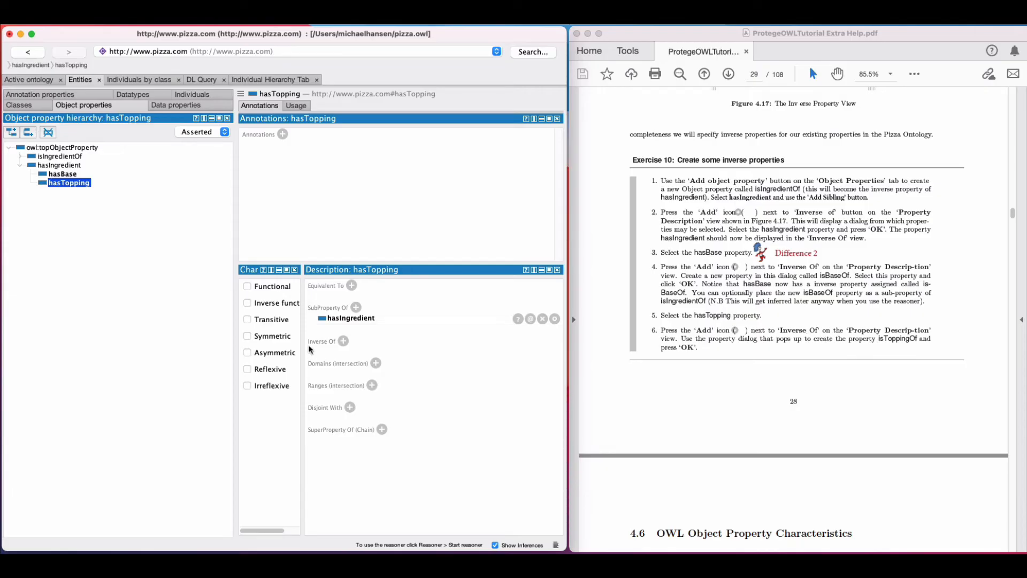
pyautogui.click(342, 341)
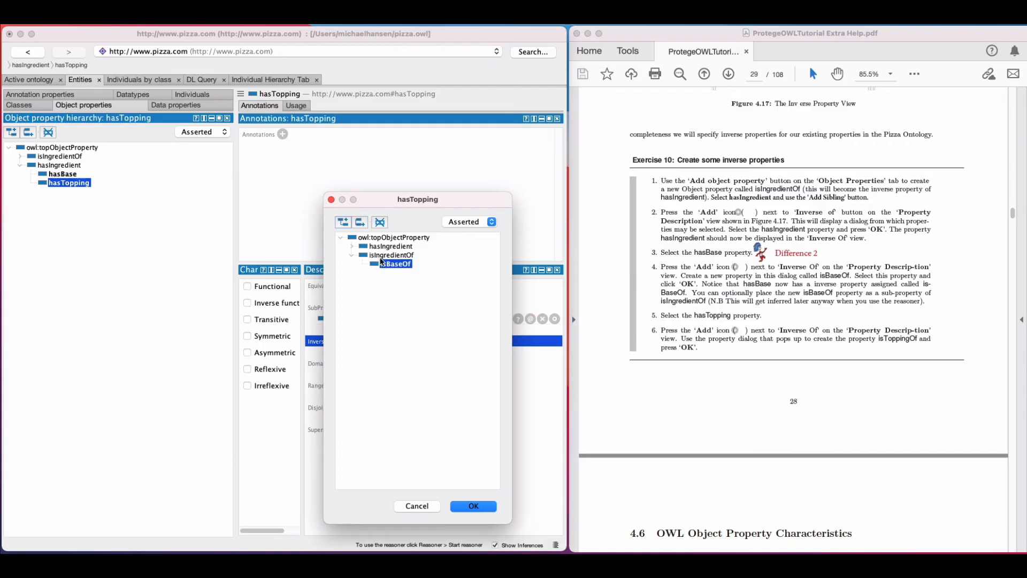
pyautogui.click(379, 258)
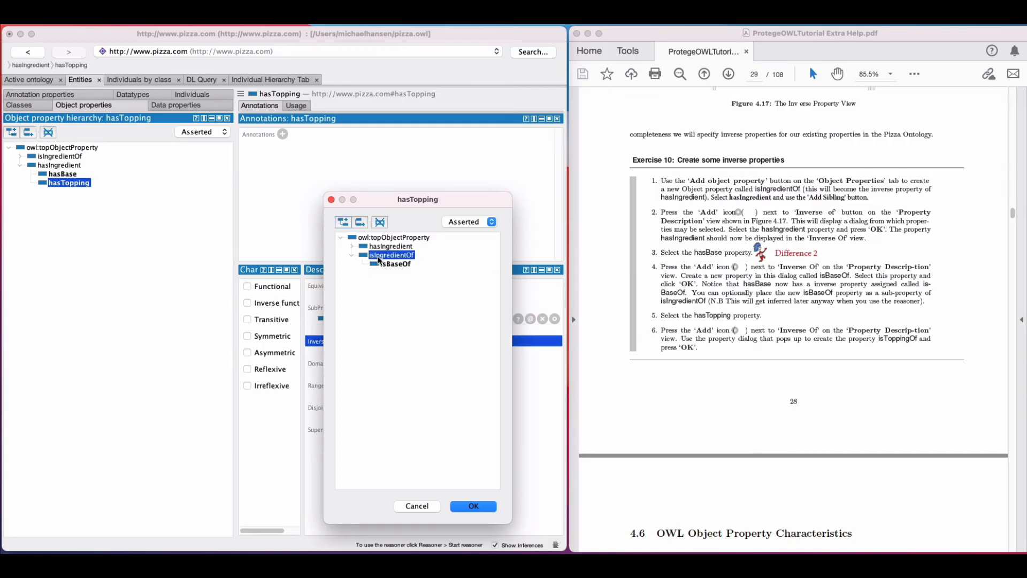
pyautogui.click(343, 222)
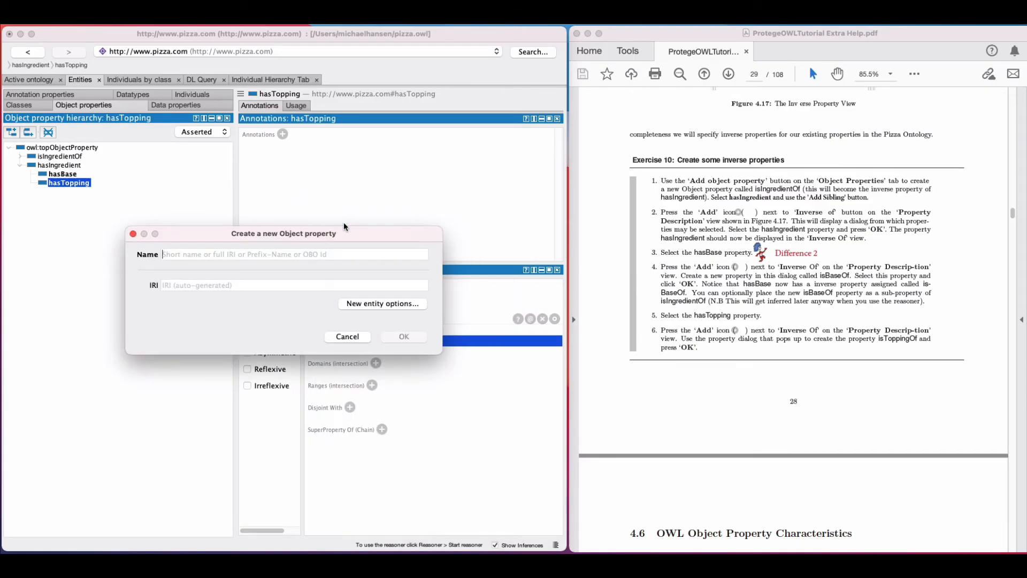
pyautogui.write('isT')
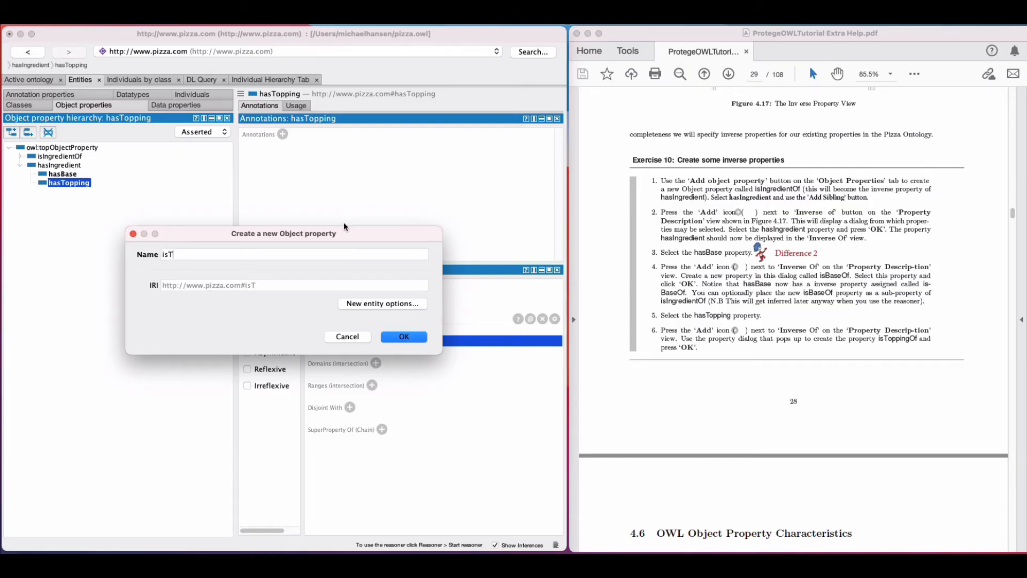
pyautogui.write('oppingOf')
pyautogui.click(414, 337)
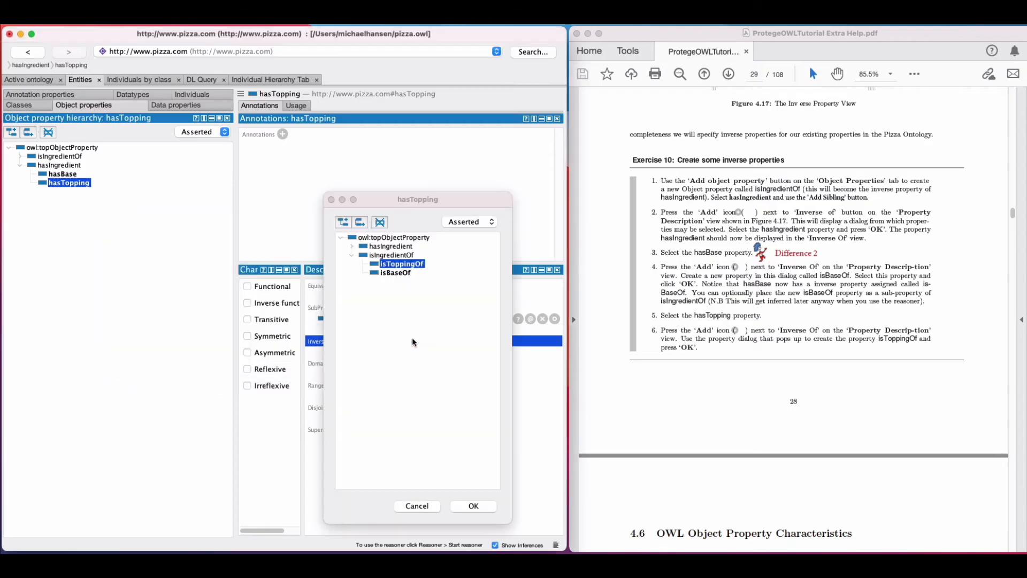
pyautogui.click(466, 505)
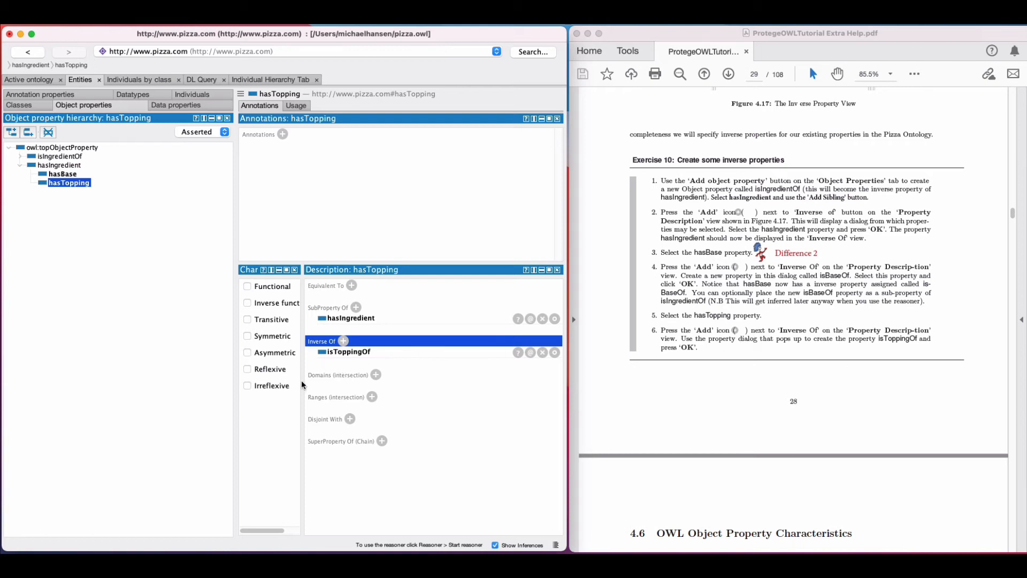
pyautogui.click(292, 208)
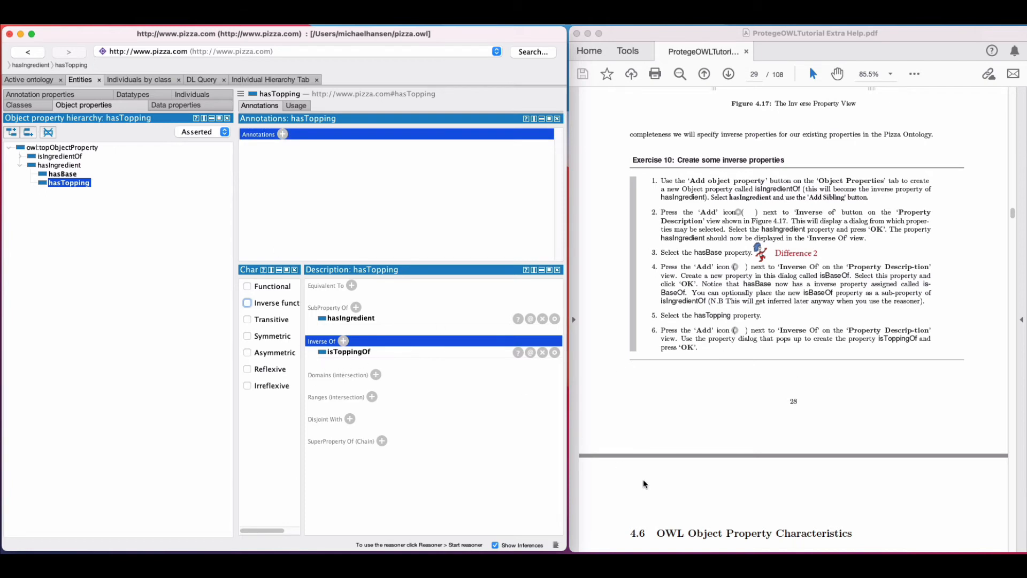
# Step: Look through the guide's section 4.6 on OWL object property characteristics, up to Exercise 11 on making hasIngredient transitive
pyautogui.click(701, 440)
pyautogui.scroll(-1, 700, 440)
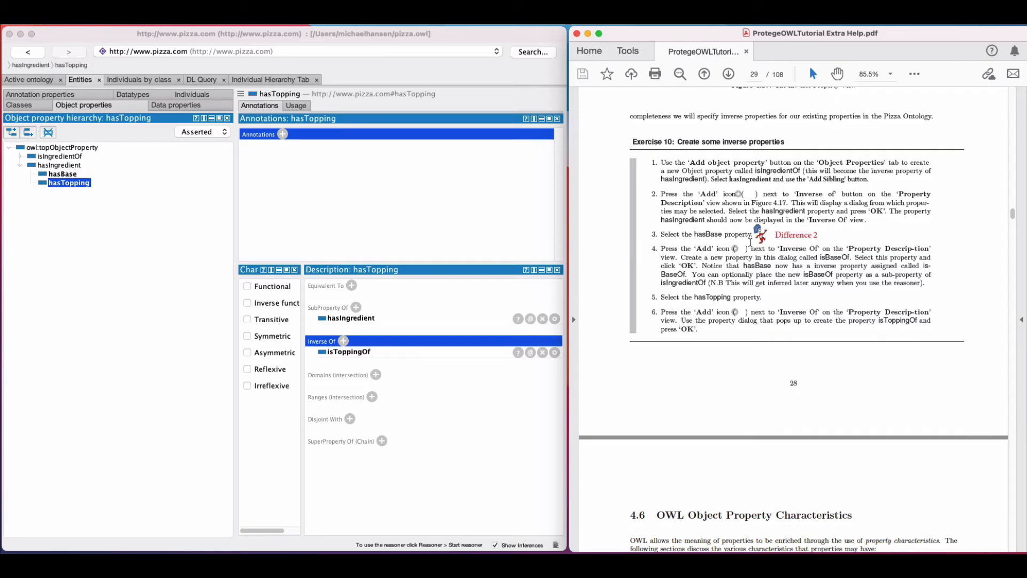
pyautogui.scroll(-1, 770, 277)
pyautogui.scroll(-15, 770, 277)
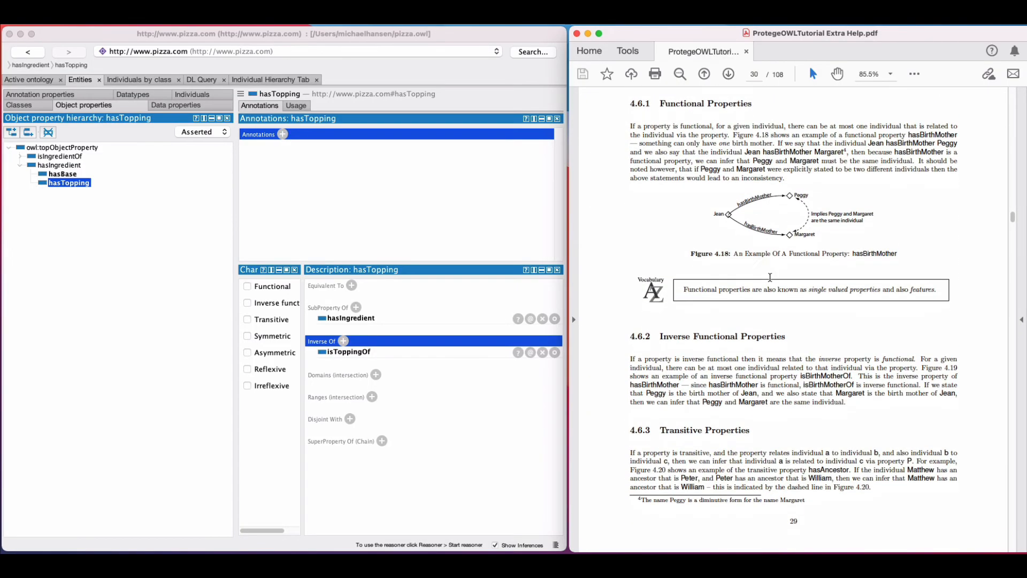
pyautogui.scroll(-5, 770, 277)
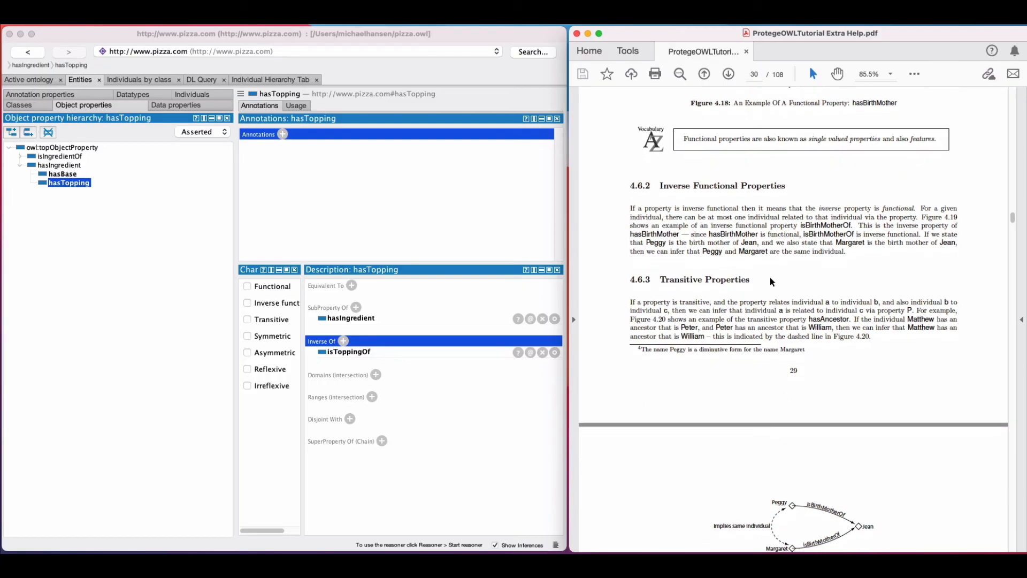
pyautogui.scroll(-3, 770, 278)
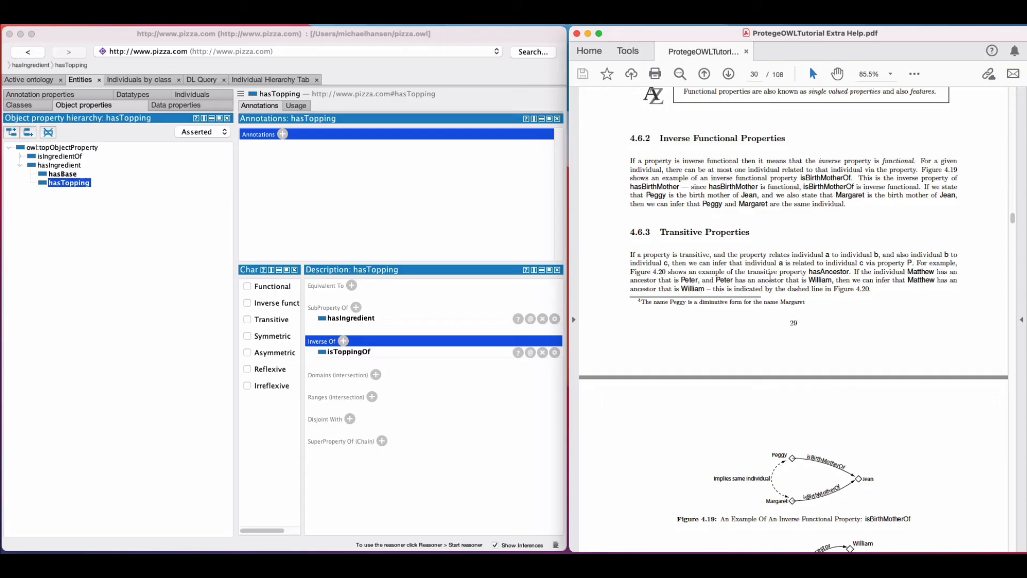
pyautogui.scroll(-1, 770, 277)
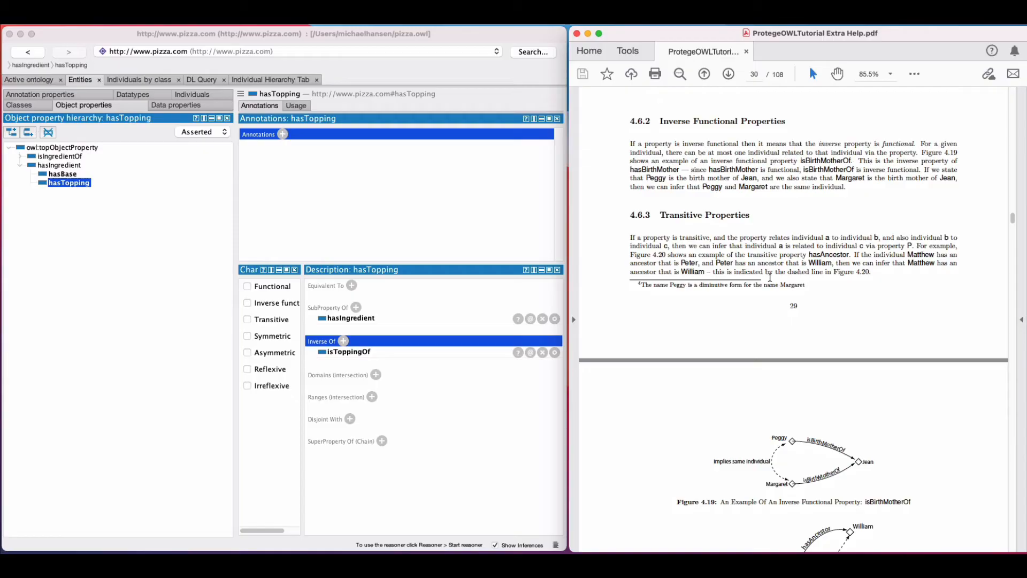
pyautogui.scroll(-10, 770, 277)
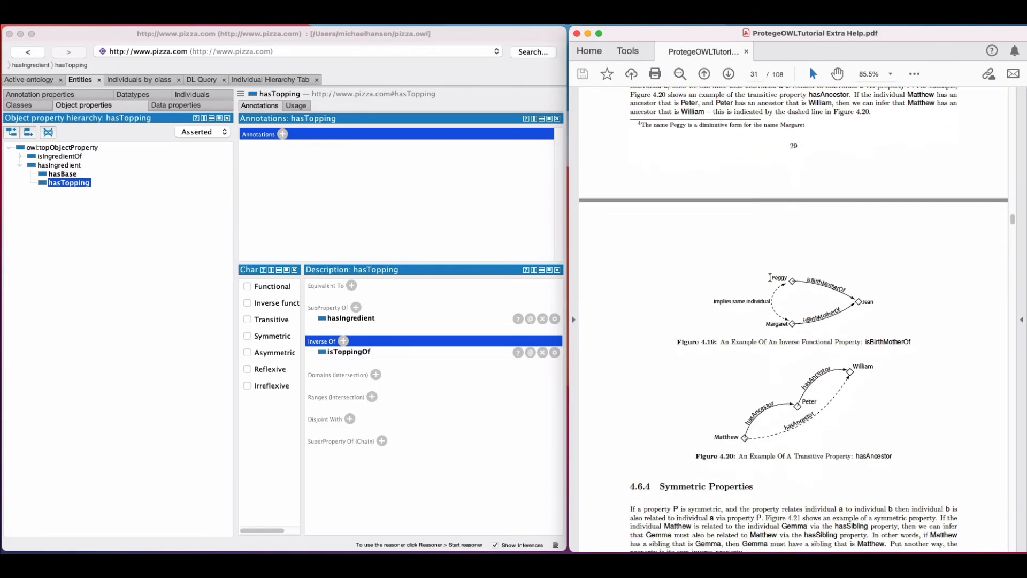
pyautogui.scroll(-14, 770, 277)
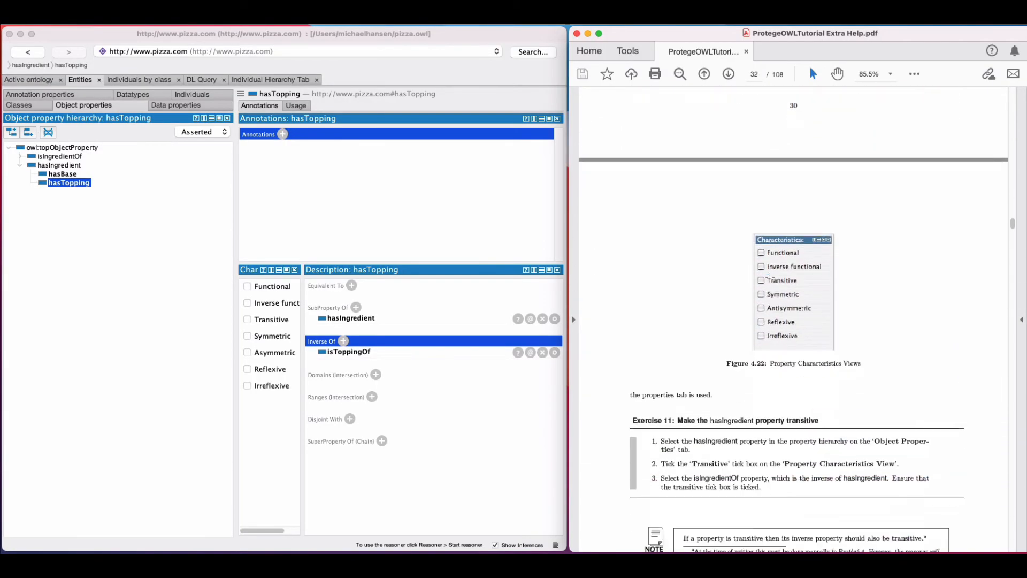
pyautogui.scroll(-2, 771, 277)
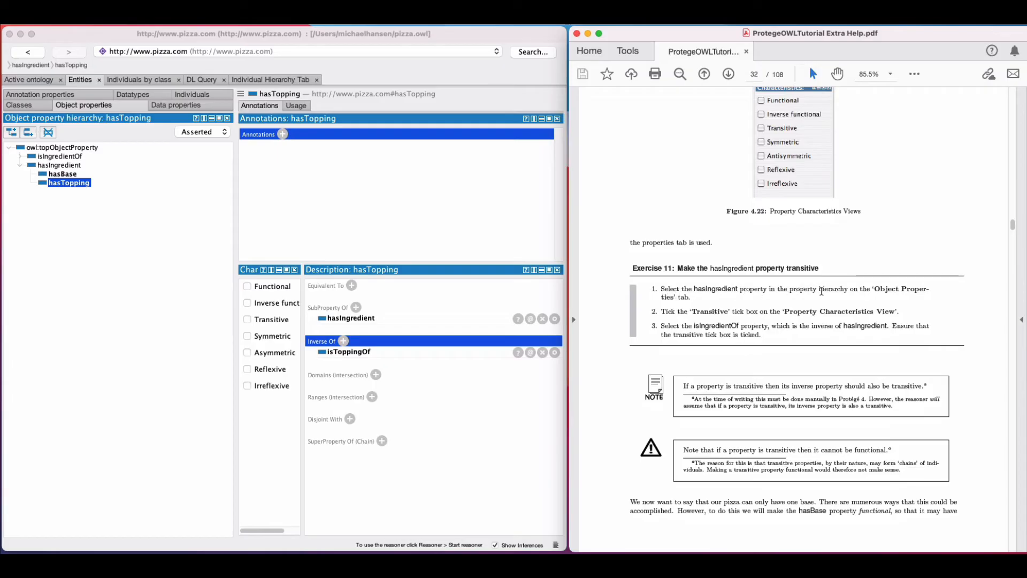
# Step: Following Exercise 11, make both hasIngredient and isIngredientOf transitive and check the setting on each property
pyautogui.click(62, 165)
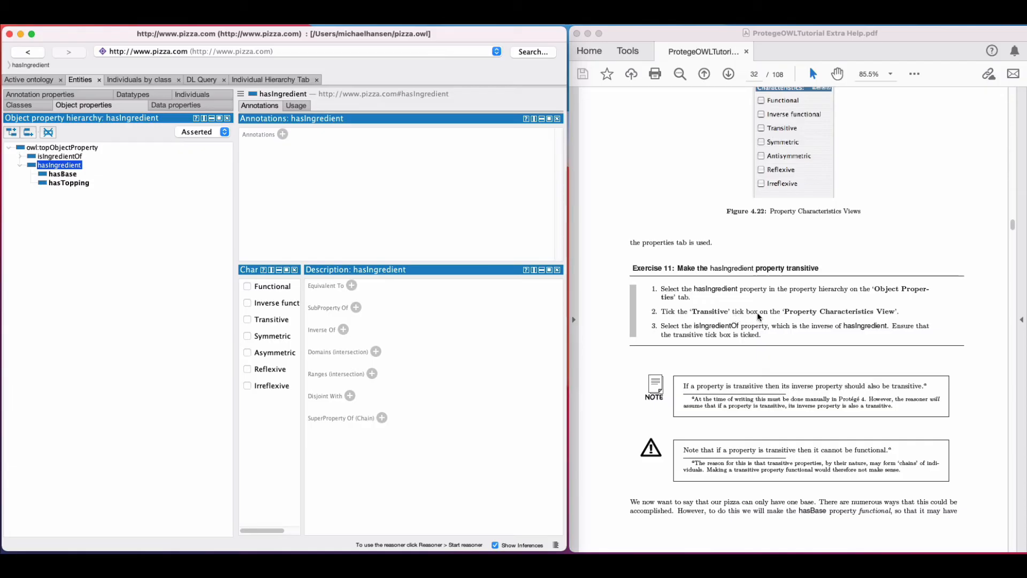
pyautogui.click(248, 319)
pyautogui.click(59, 156)
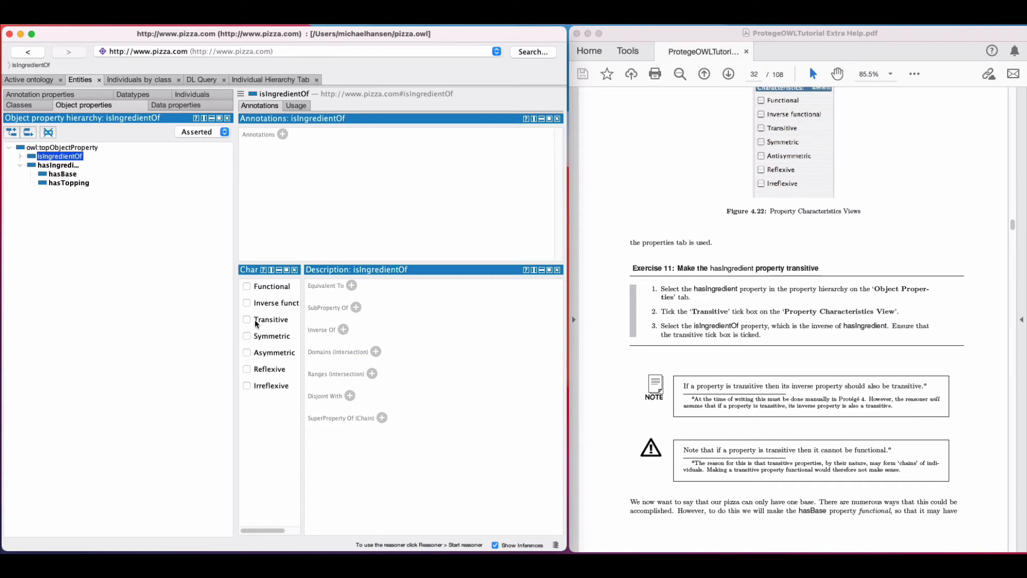
pyautogui.click(247, 319)
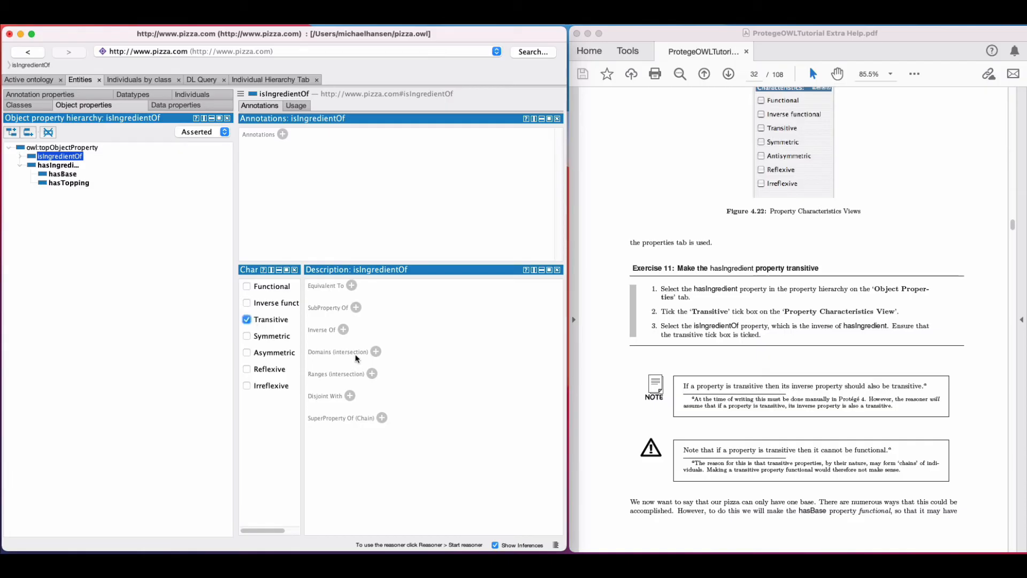
pyautogui.click(61, 167)
pyautogui.click(60, 157)
pyautogui.click(61, 167)
pyautogui.click(59, 157)
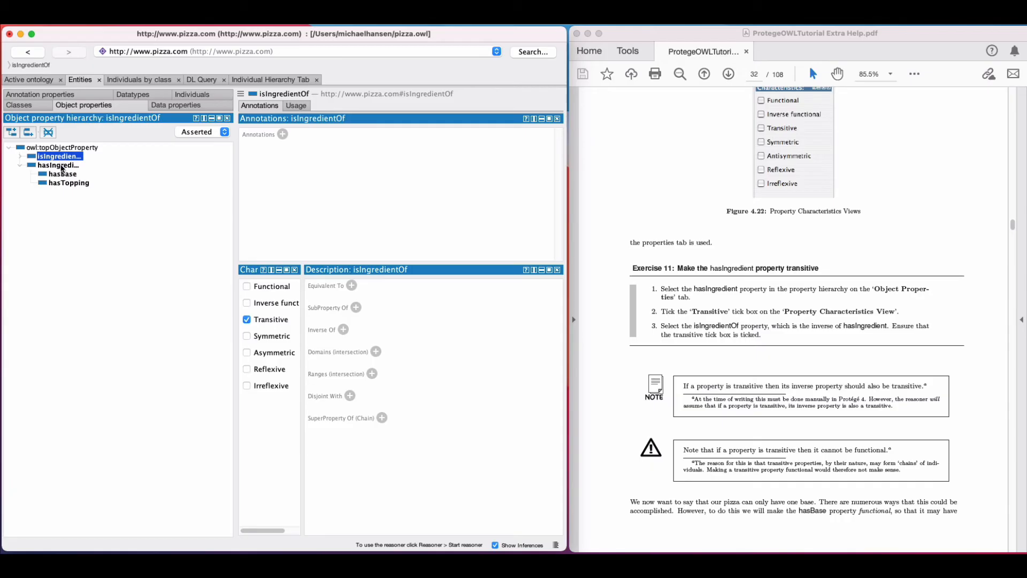
pyautogui.click(61, 167)
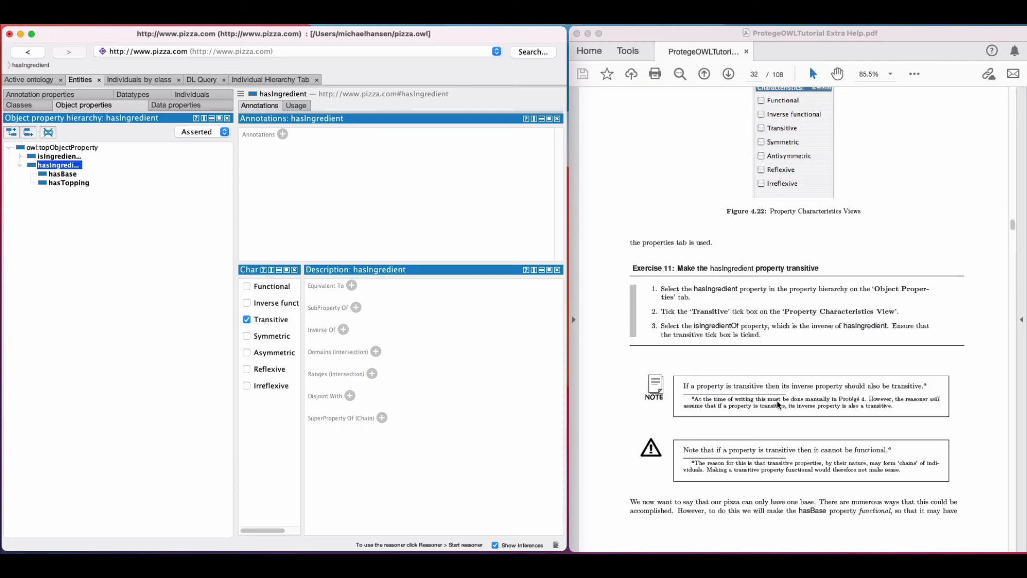
# Step: Reread the guide's sections 4.6.3 on transitive properties and 4.6.4 on symmetric properties, including their example figures
pyautogui.scroll(10, 778, 405)
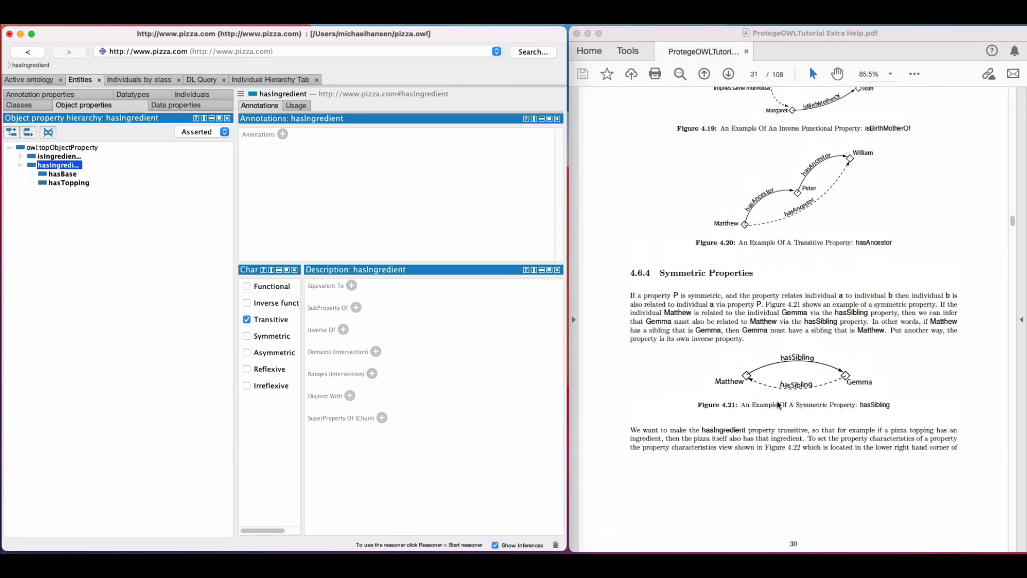
pyautogui.scroll(10, 778, 405)
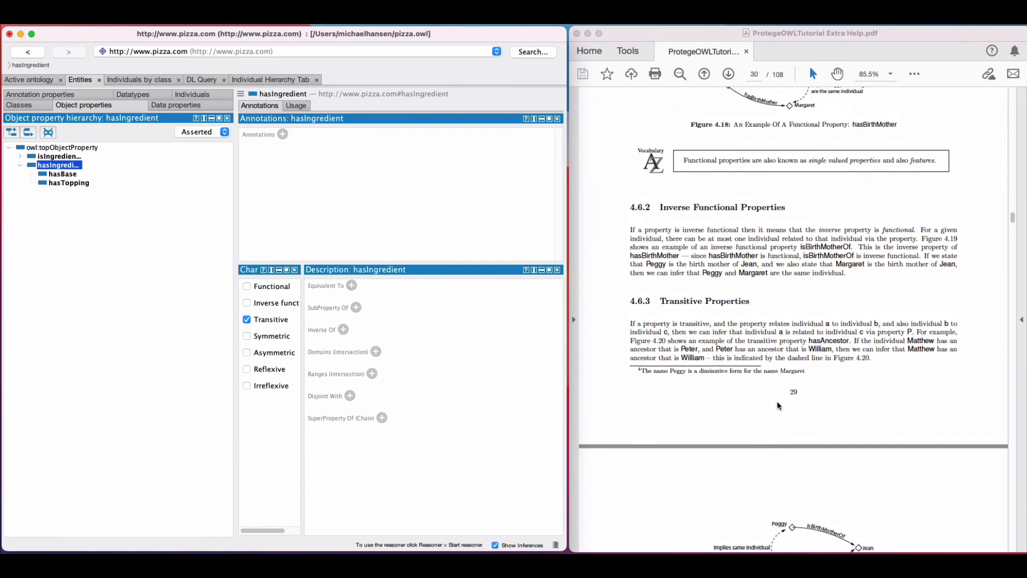
pyautogui.scroll(1, 777, 402)
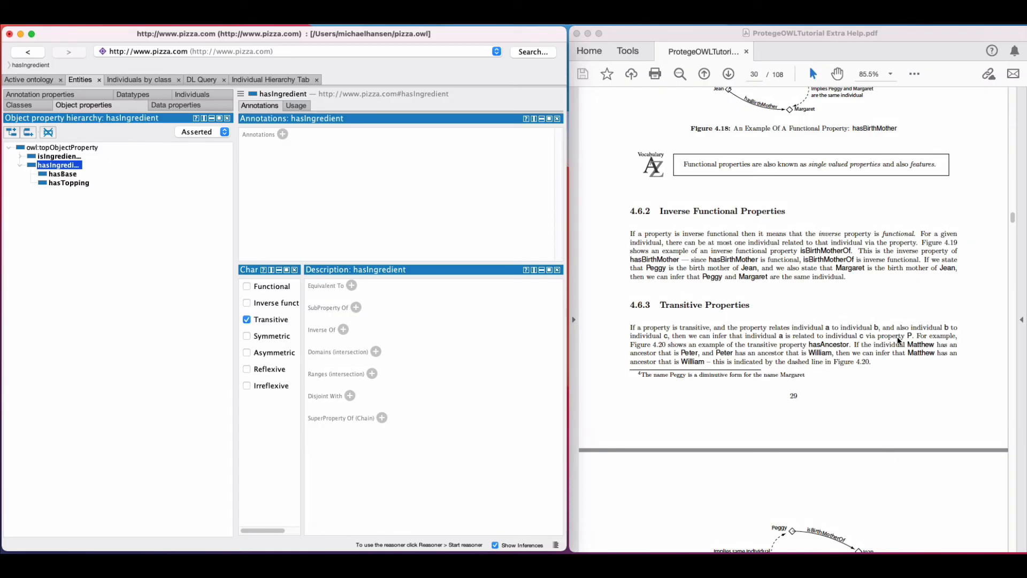
pyautogui.scroll(-4, 620, 346)
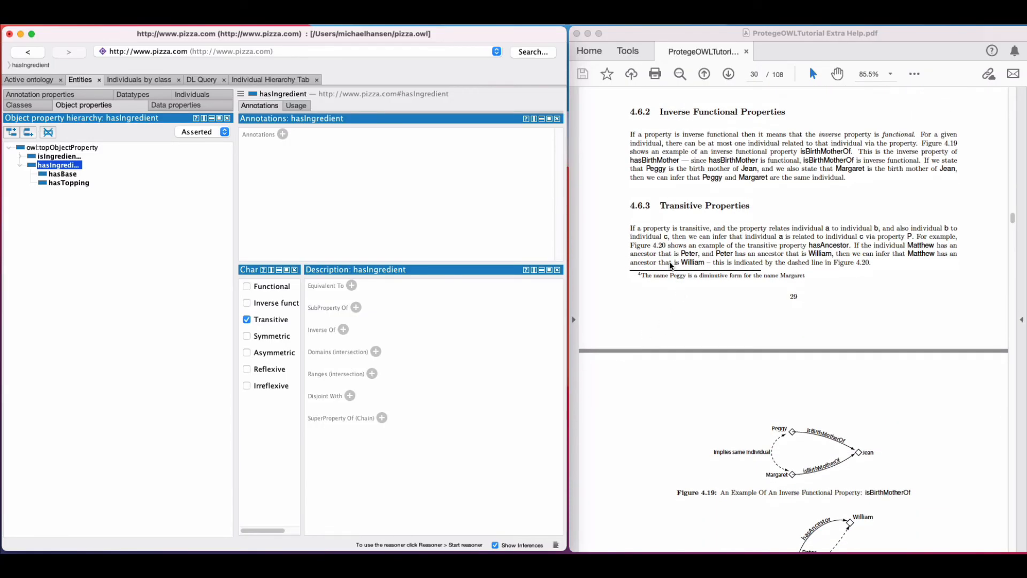
pyautogui.scroll(-5, 674, 258)
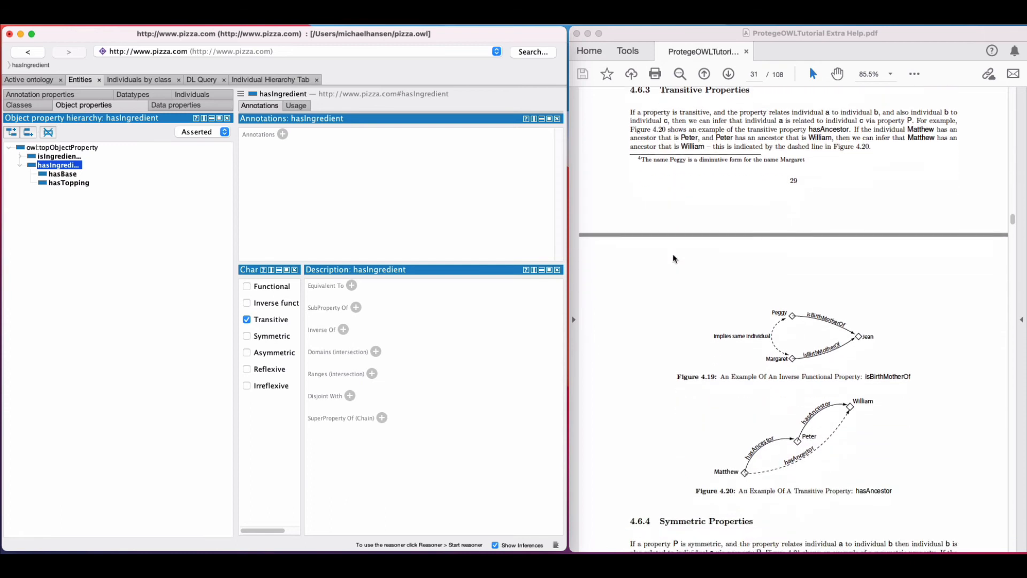
pyautogui.scroll(2, 673, 259)
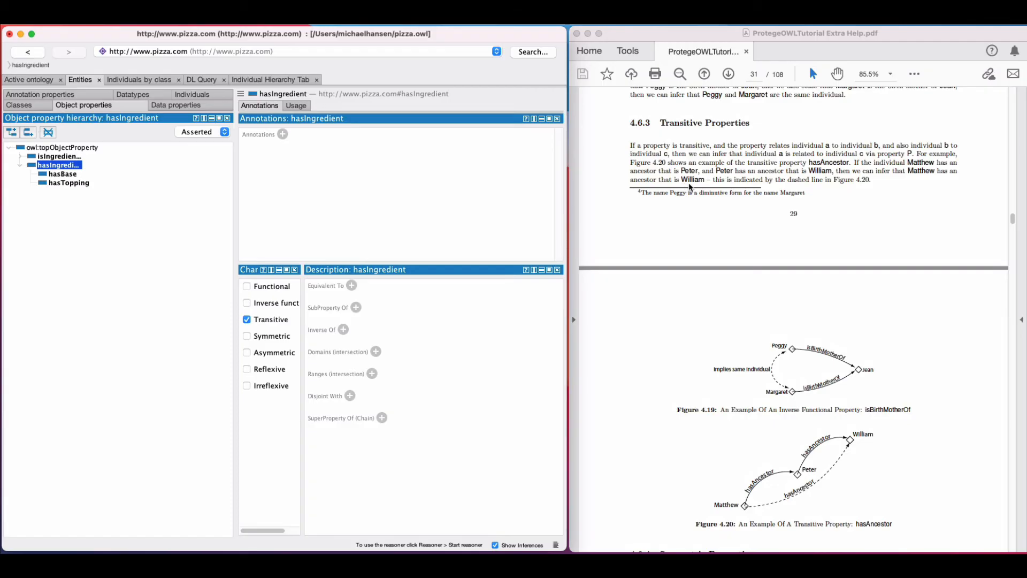
pyautogui.scroll(-5, 689, 181)
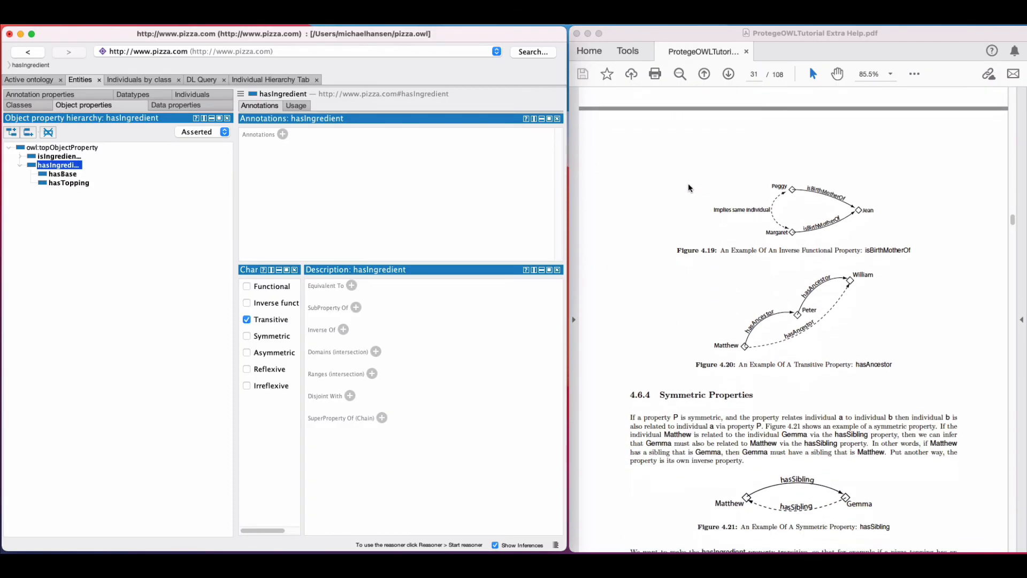
pyautogui.scroll(-2, 688, 185)
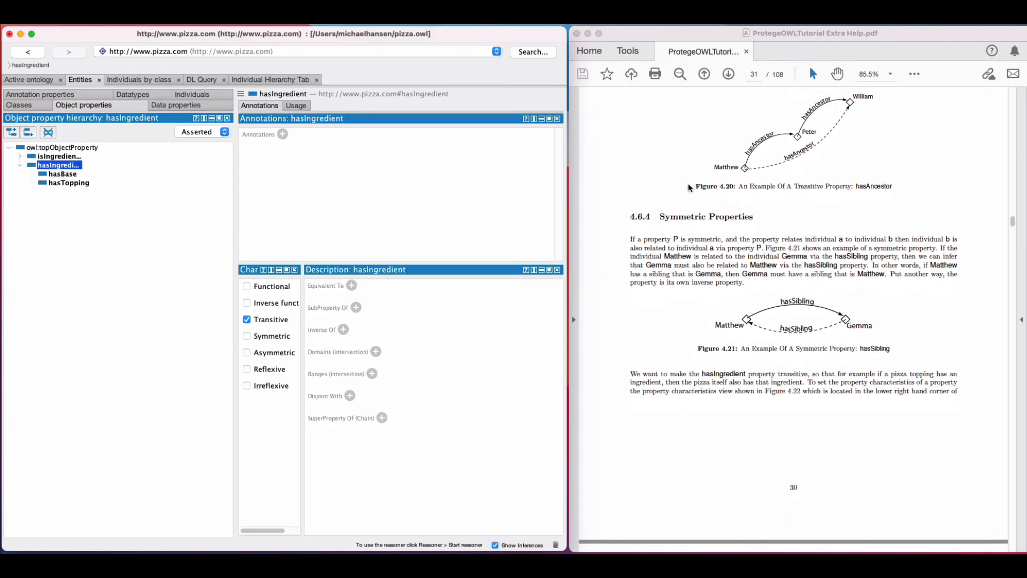
pyautogui.scroll(-1, 689, 187)
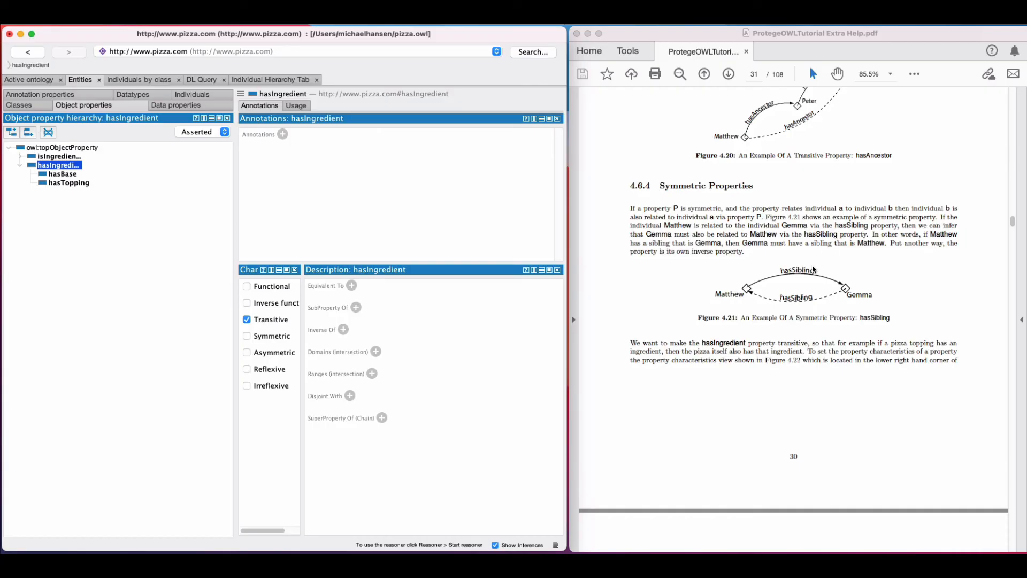
pyautogui.scroll(-10, 812, 265)
pyautogui.scroll(-2, 812, 264)
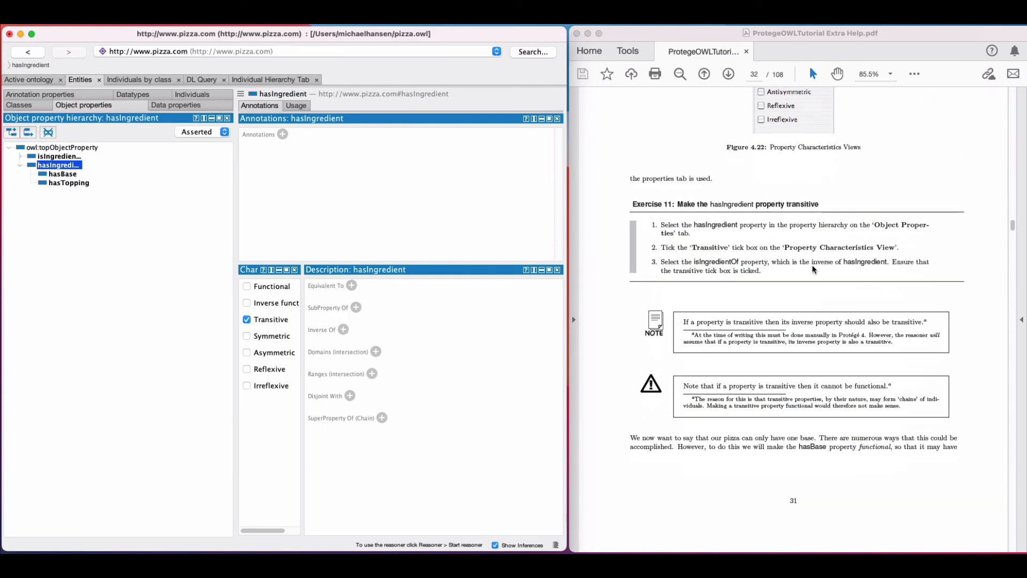
# Step: Following Exercise 12 in the guide, make the hasBase property functional and save the ontology
pyautogui.scroll(-20, 812, 264)
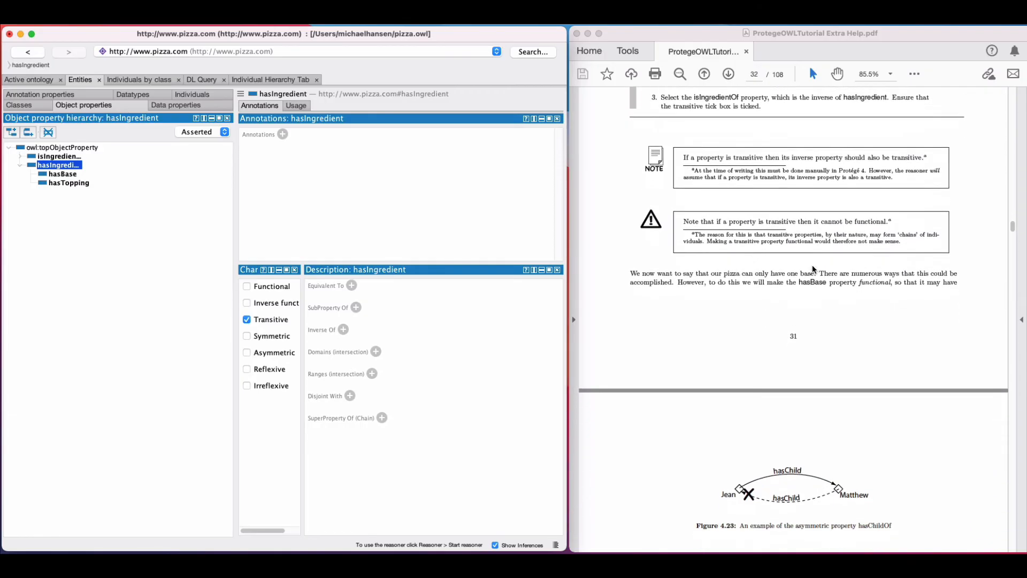
pyautogui.scroll(-7, 812, 269)
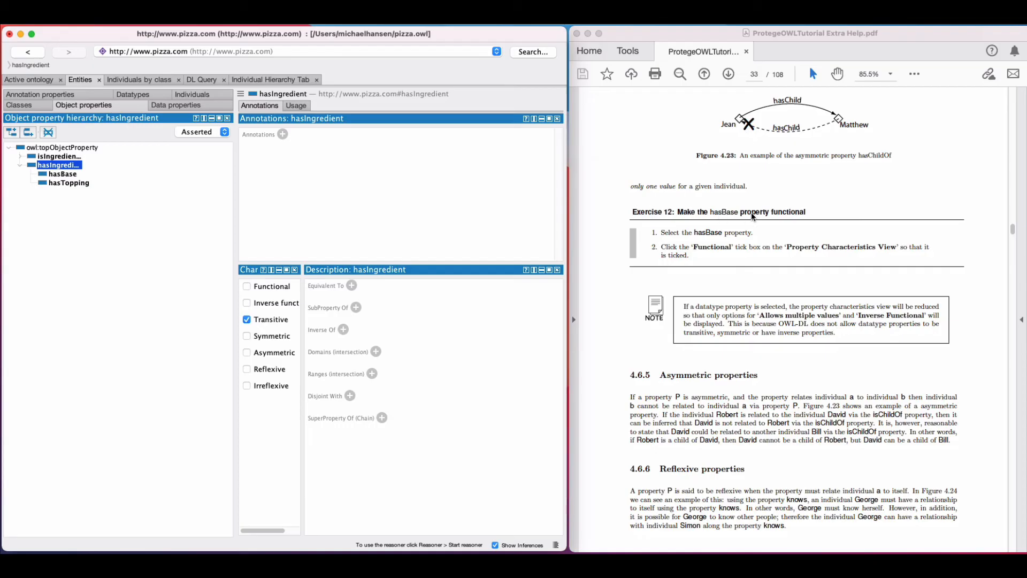
pyautogui.scroll(20, 752, 215)
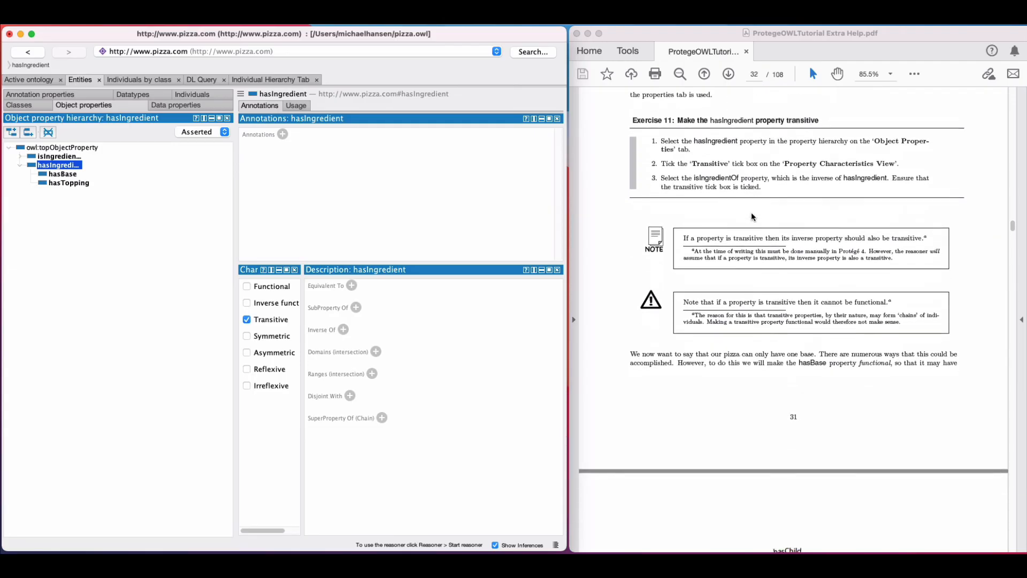
pyautogui.scroll(-20, 751, 217)
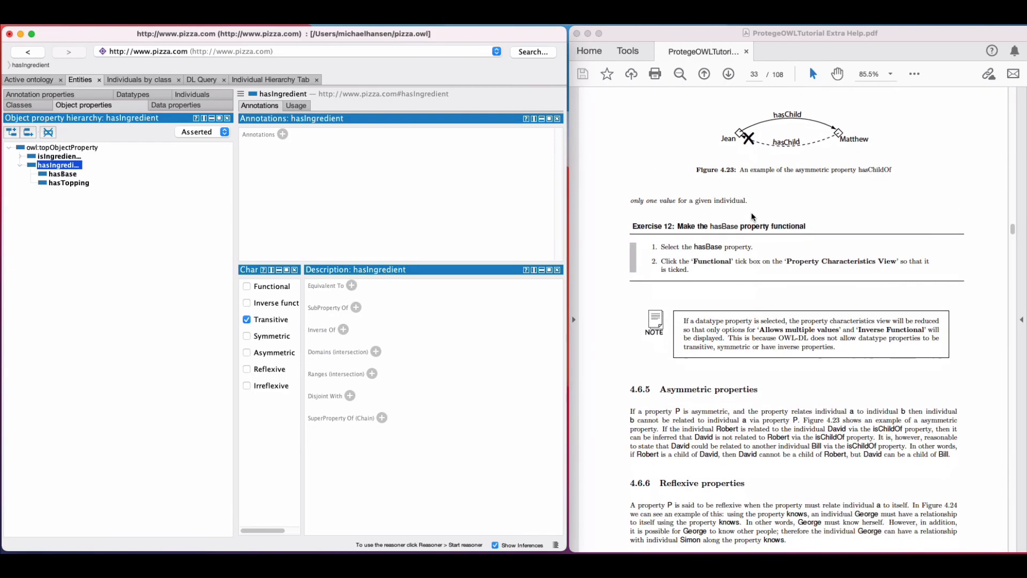
pyautogui.scroll(1, 752, 217)
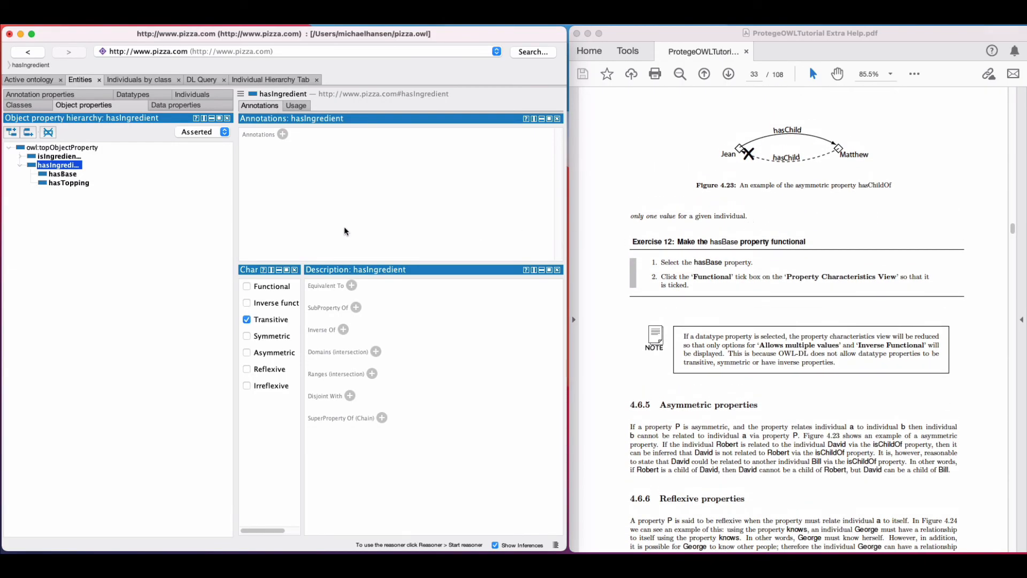
pyautogui.click(66, 176)
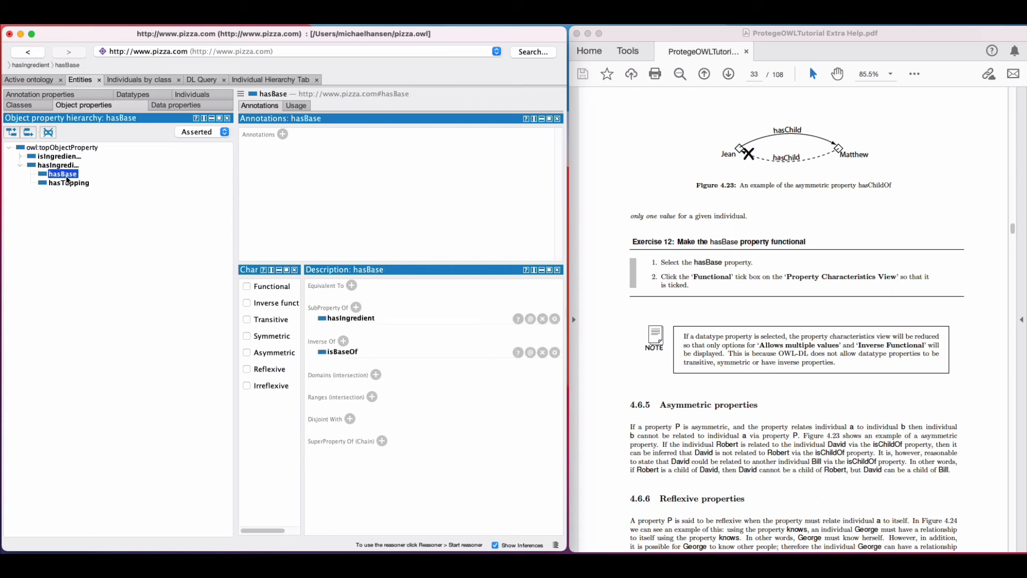
pyautogui.click(247, 287)
pyautogui.press('super+s')
# Step: Reread the guide's section 4.6.1 on functional properties and continue through it to Exercise 13 on the range of hasTopping
pyautogui.scroll(-10, 677, 286)
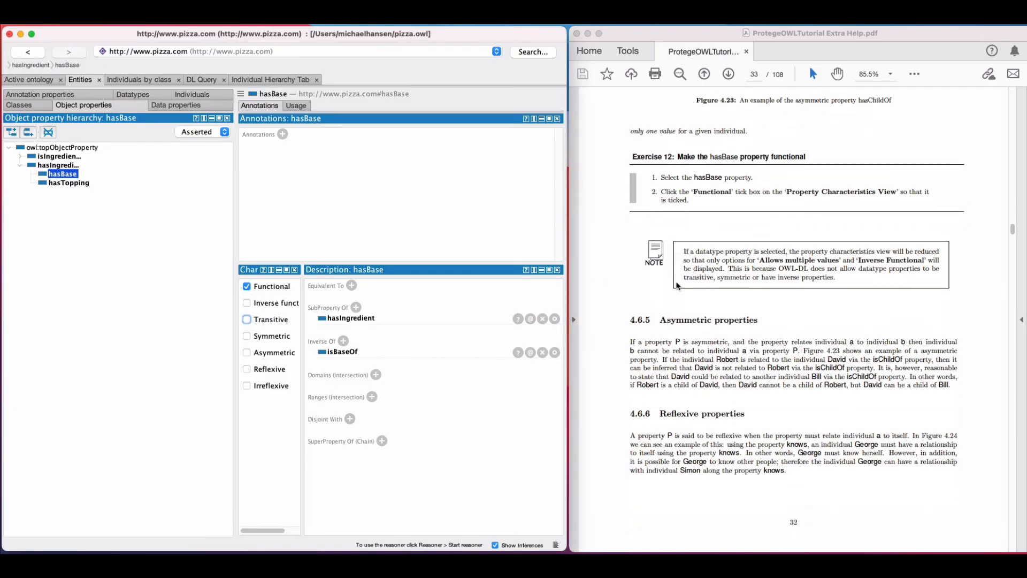
pyautogui.scroll(15, 677, 286)
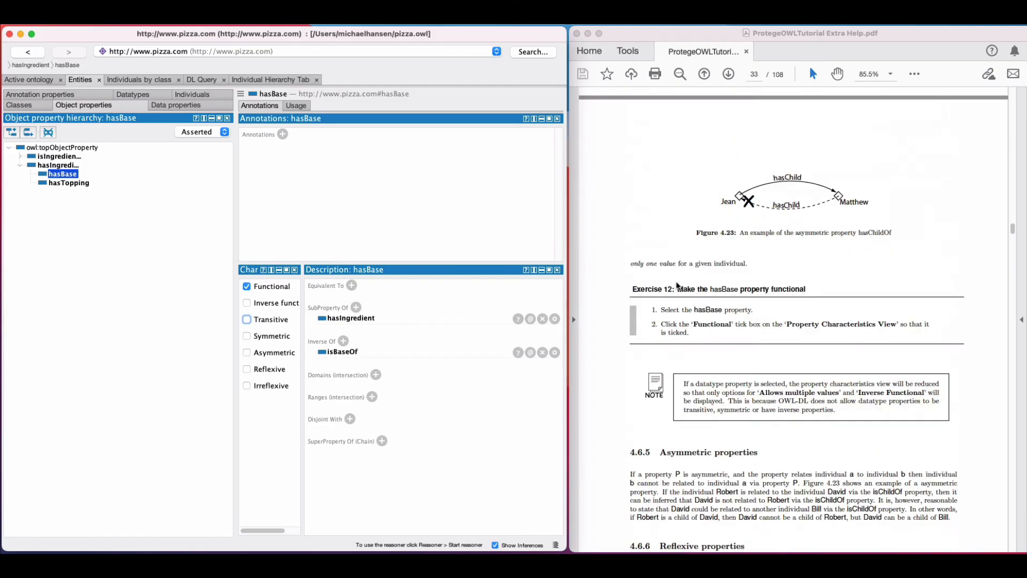
pyautogui.scroll(10, 677, 286)
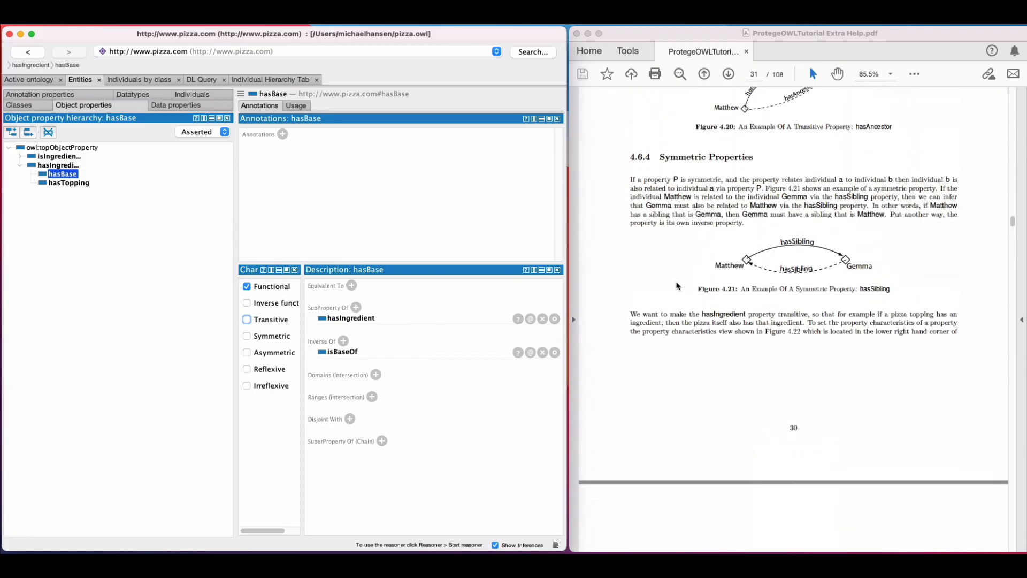
pyautogui.scroll(10, 677, 286)
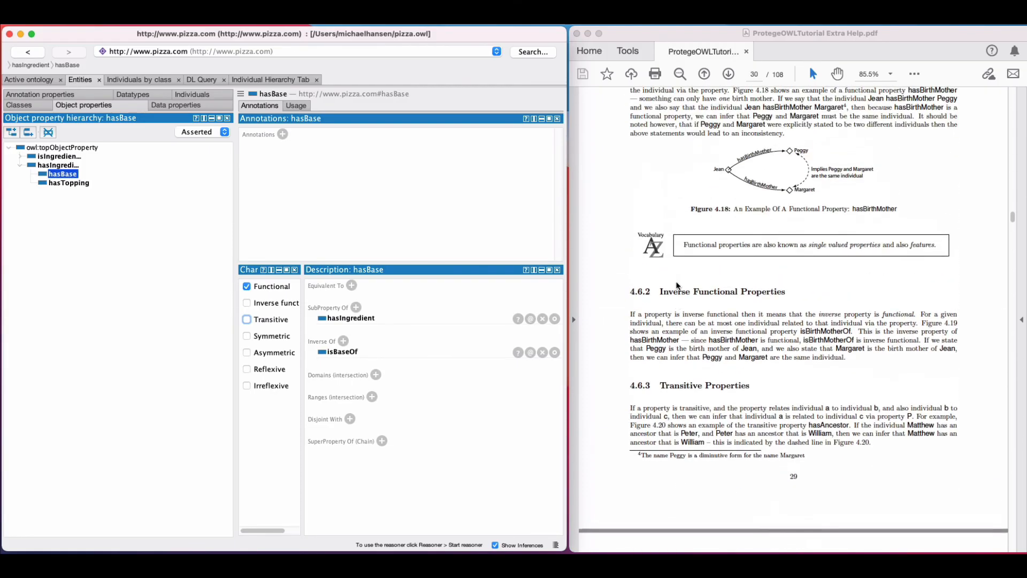
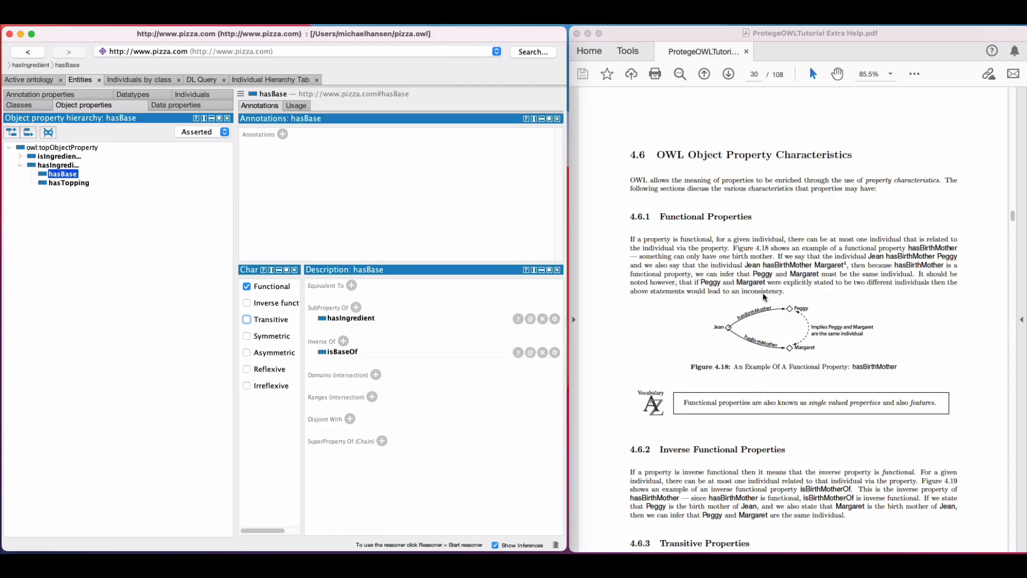
pyautogui.scroll(-15, 763, 297)
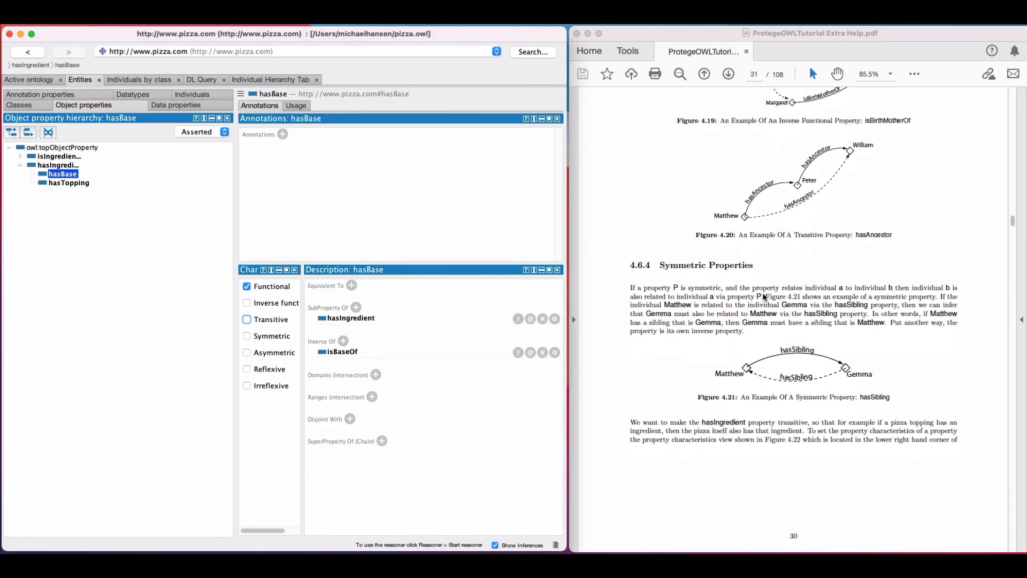
pyautogui.scroll(-15, 763, 297)
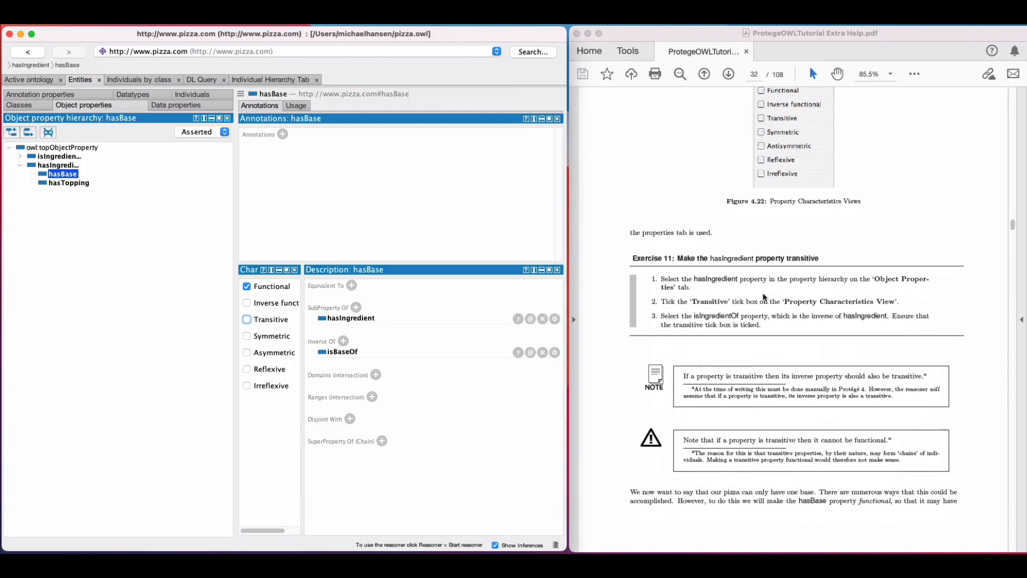
pyautogui.scroll(-15, 764, 296)
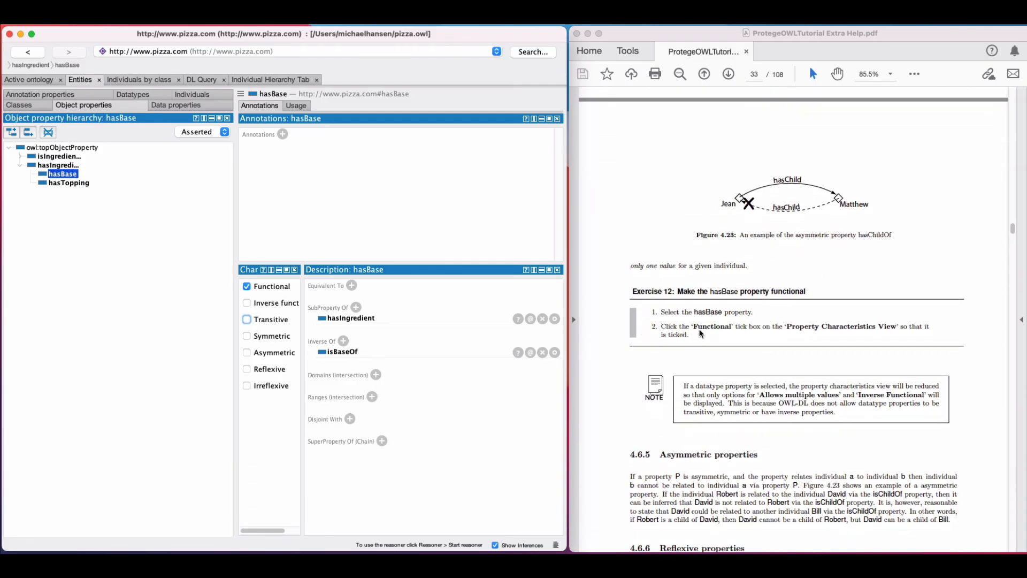
pyautogui.scroll(-15, 705, 329)
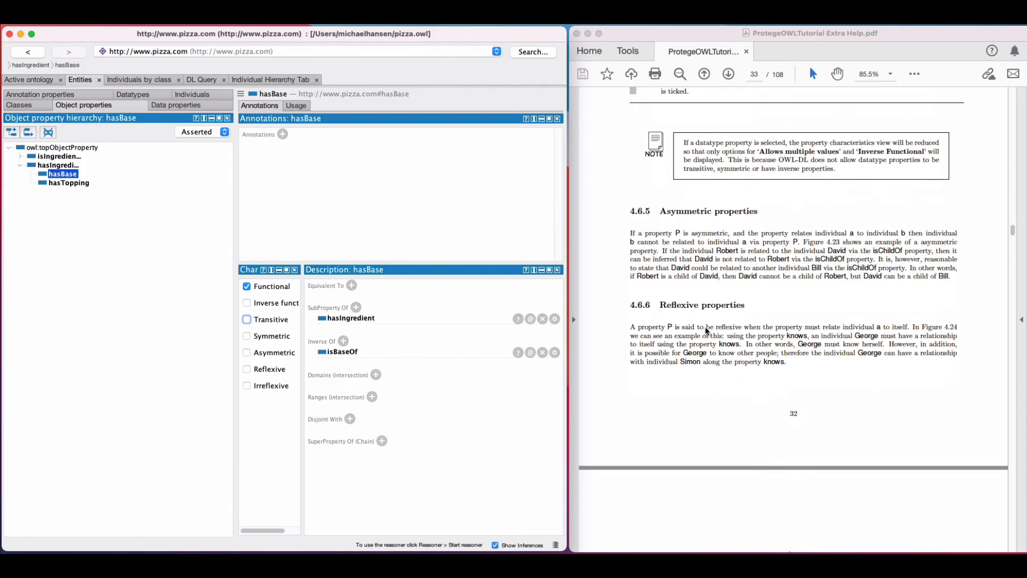
pyautogui.scroll(-15, 705, 331)
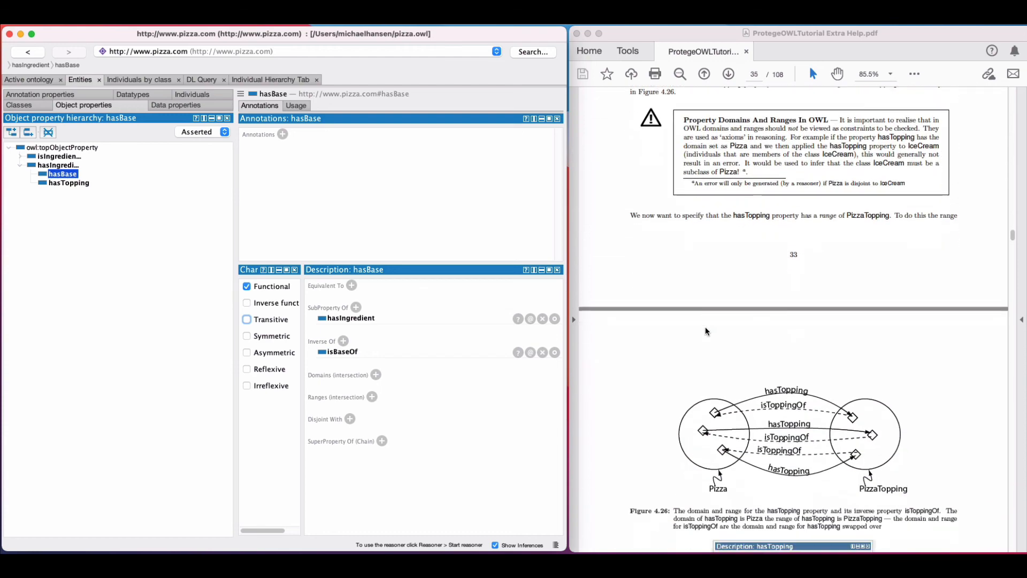
pyautogui.scroll(-1, 705, 330)
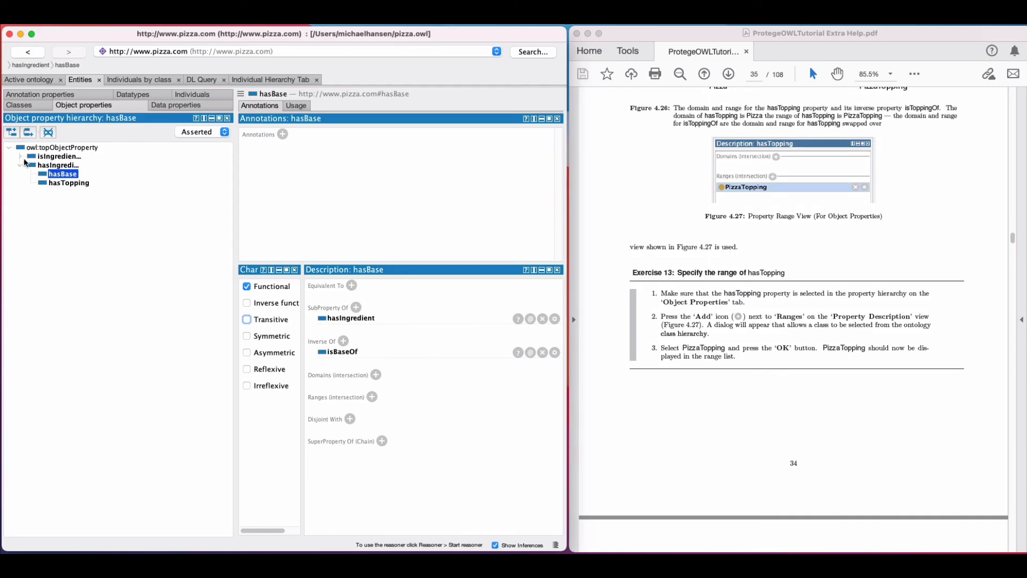
# Step: Following Exercise 13 in the guide, set the range of the hasTopping property to PizzaTopping
pyautogui.click(56, 187)
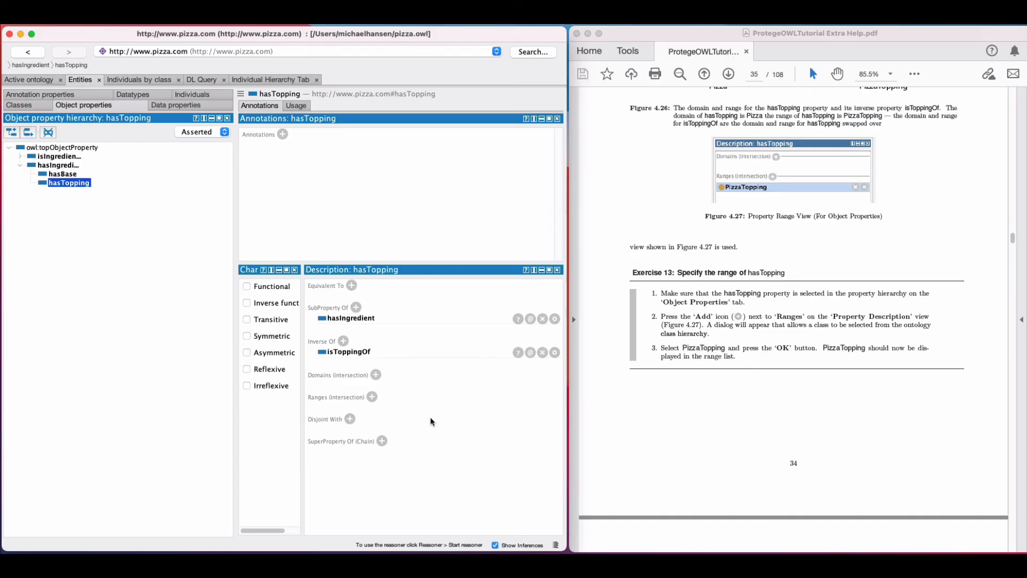
pyautogui.click(372, 397)
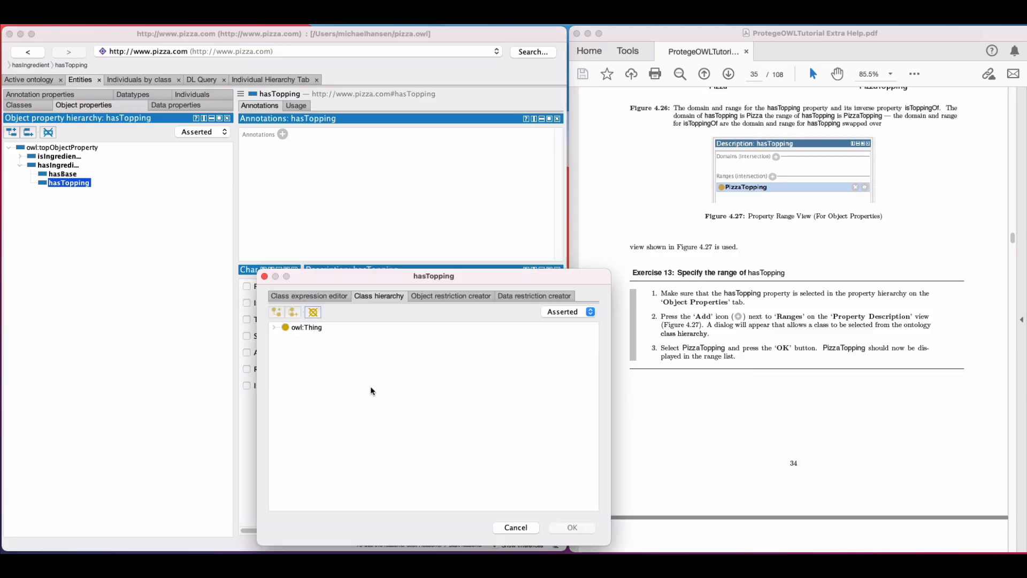
pyautogui.click(274, 327)
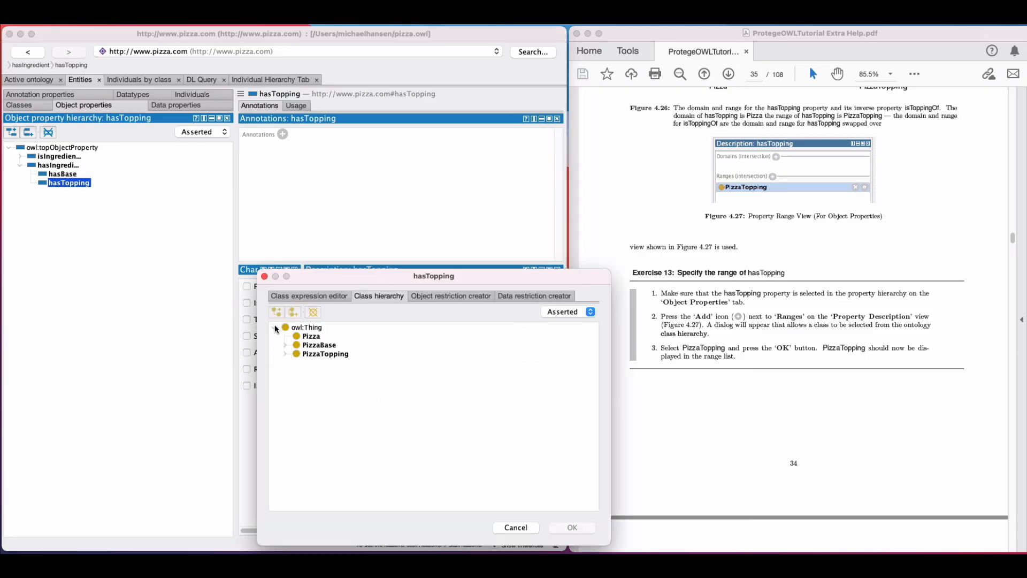
pyautogui.click(321, 354)
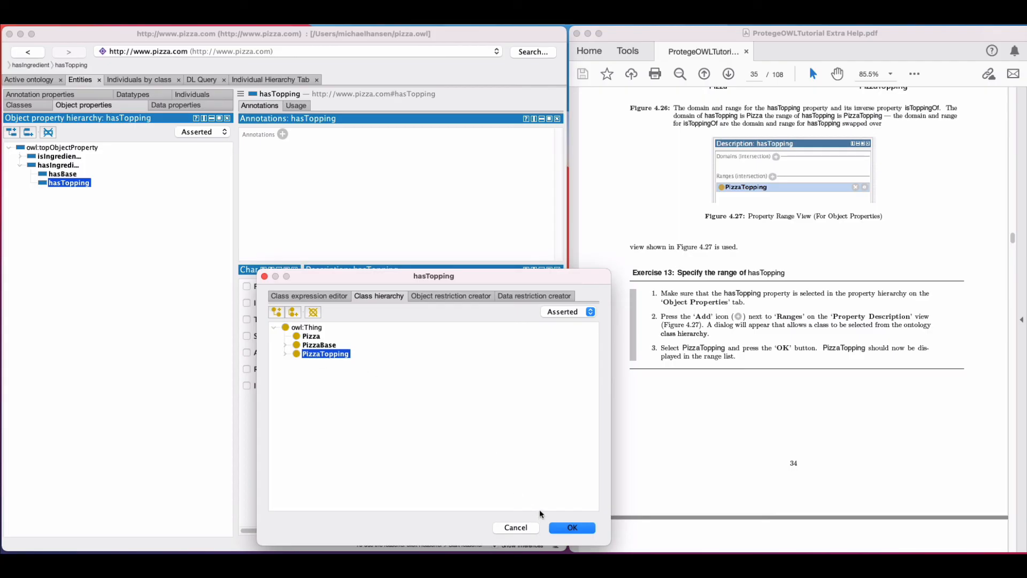
pyautogui.click(569, 528)
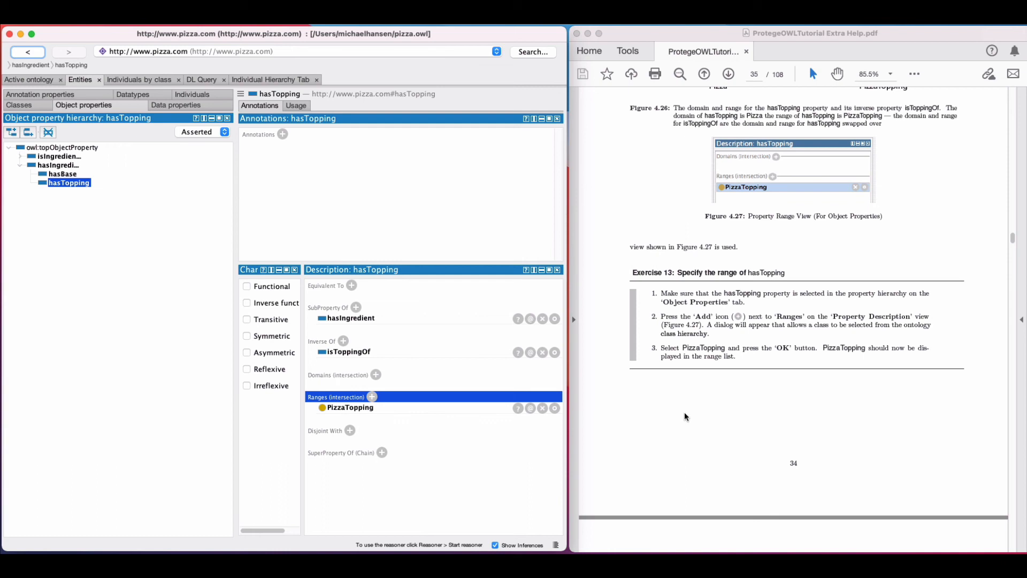
# Step: Following Exercise 14 in the guide, set the domain of the hasTopping property to Pizza
pyautogui.scroll(-10, 684, 413)
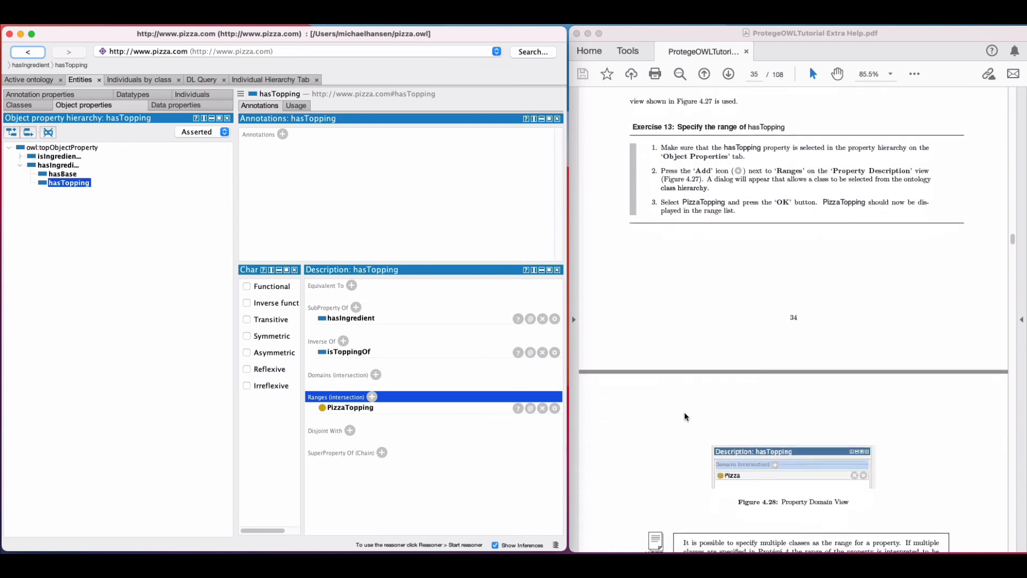
pyautogui.scroll(-8, 684, 415)
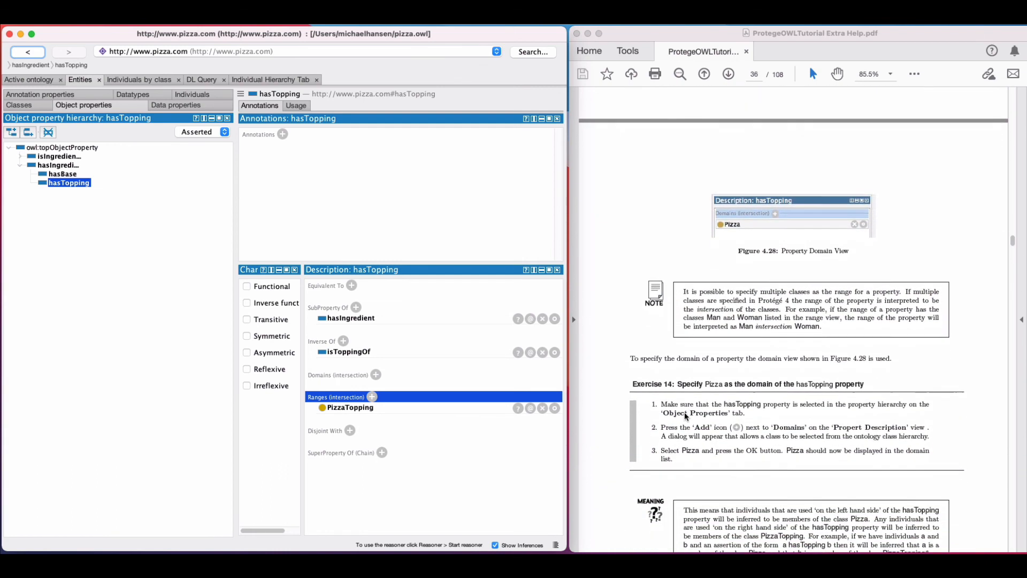
pyautogui.scroll(-1, 685, 415)
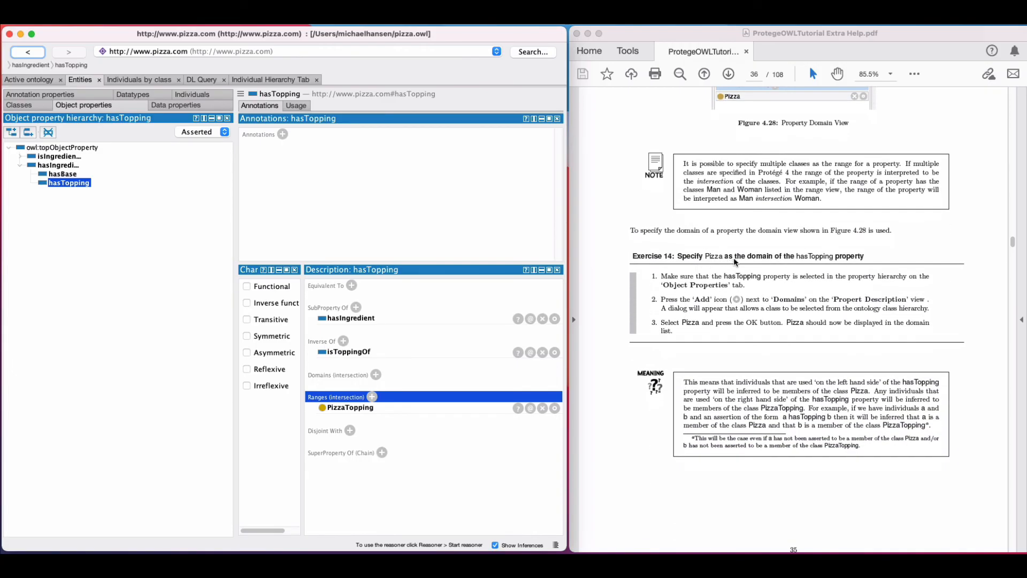
pyautogui.scroll(-1, 777, 262)
pyautogui.scroll(-1, 778, 263)
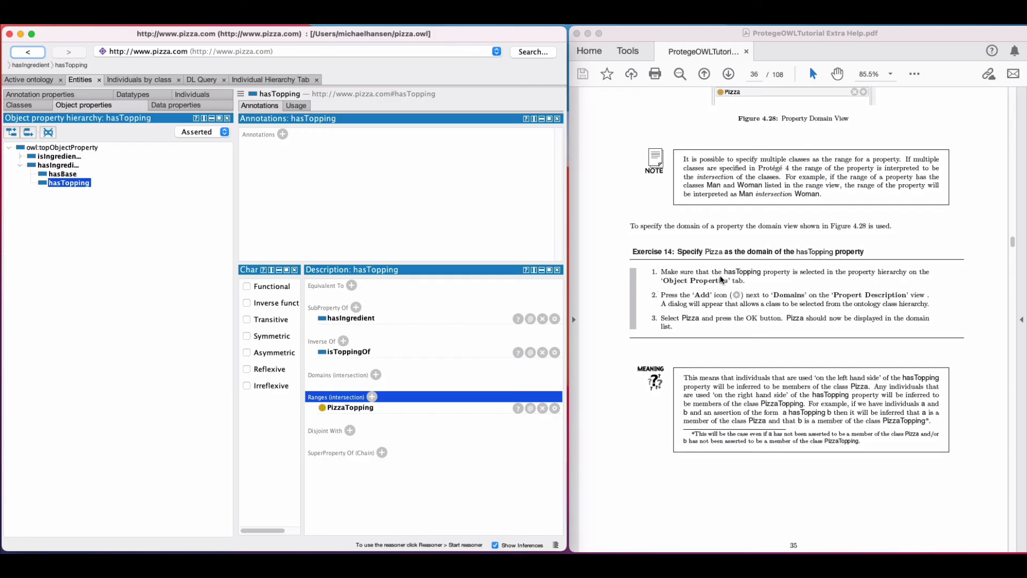
pyautogui.scroll(-1, 738, 278)
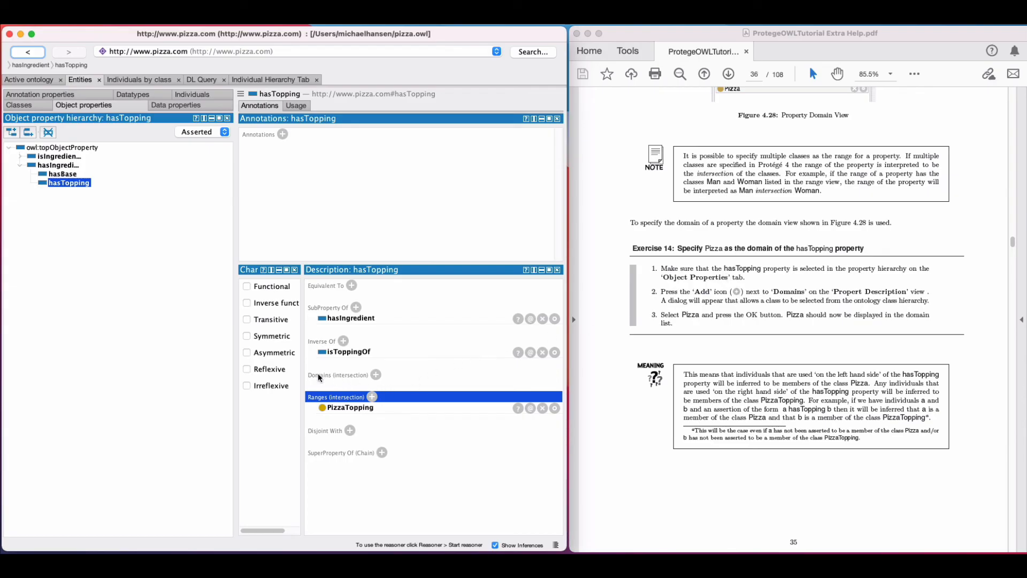
pyautogui.click(376, 375)
pyautogui.click(274, 327)
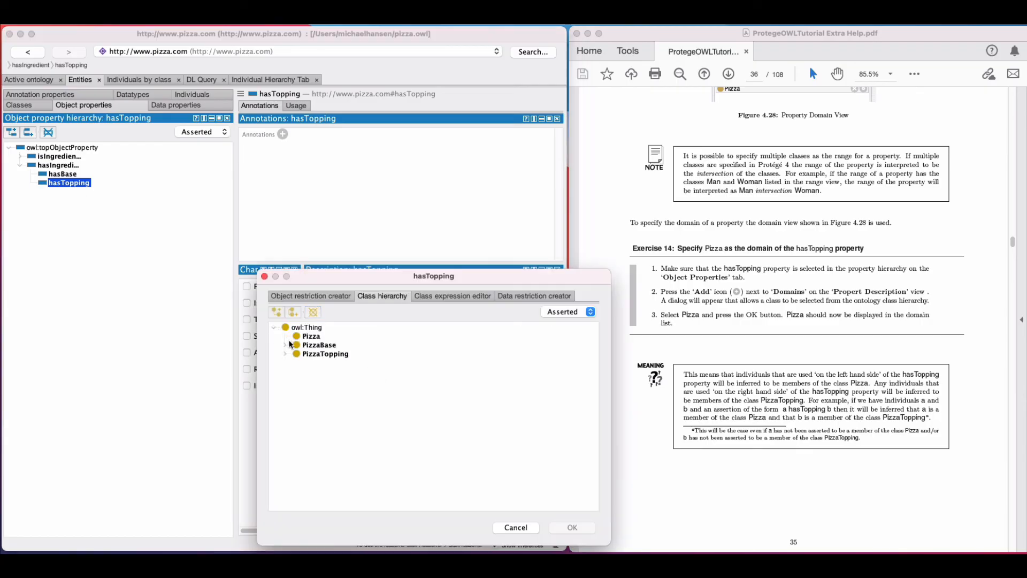
pyautogui.click(310, 337)
pyautogui.click(573, 527)
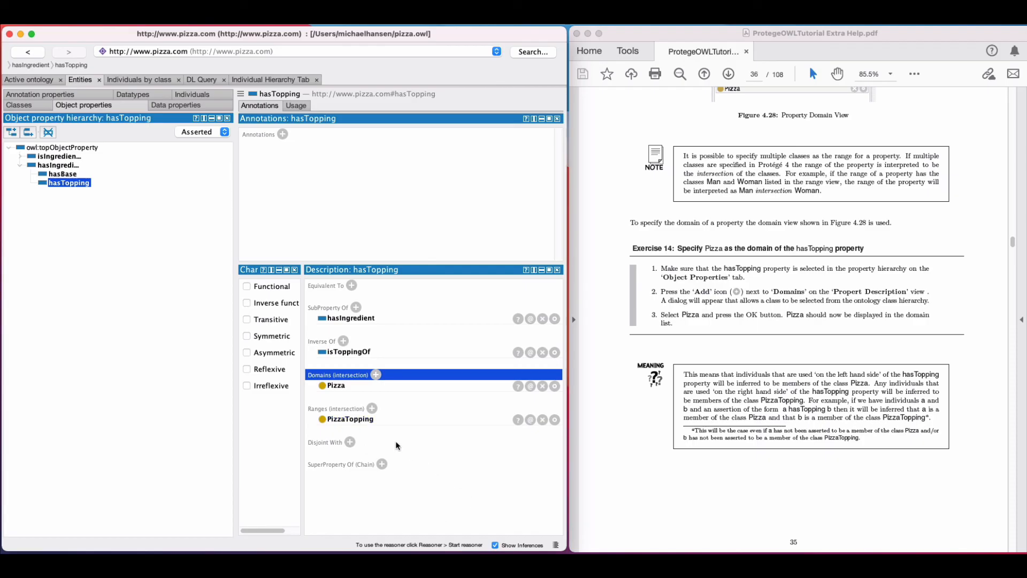
# Step: Following Exercise 15 in the guide, set the hasBase property's domain to Pizza and its range to PizzaBase
pyautogui.scroll(-10, 730, 445)
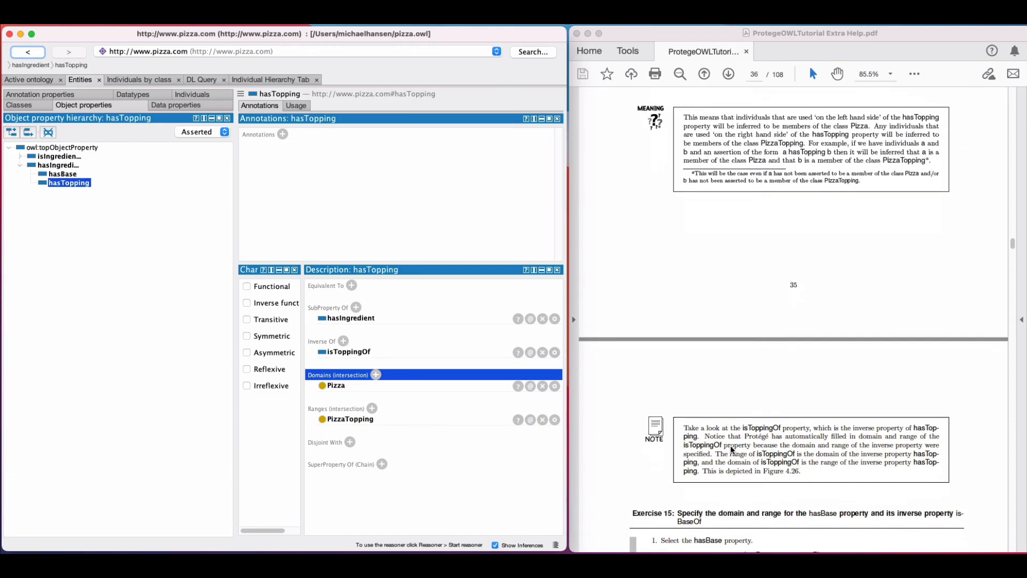
pyautogui.scroll(-5, 729, 445)
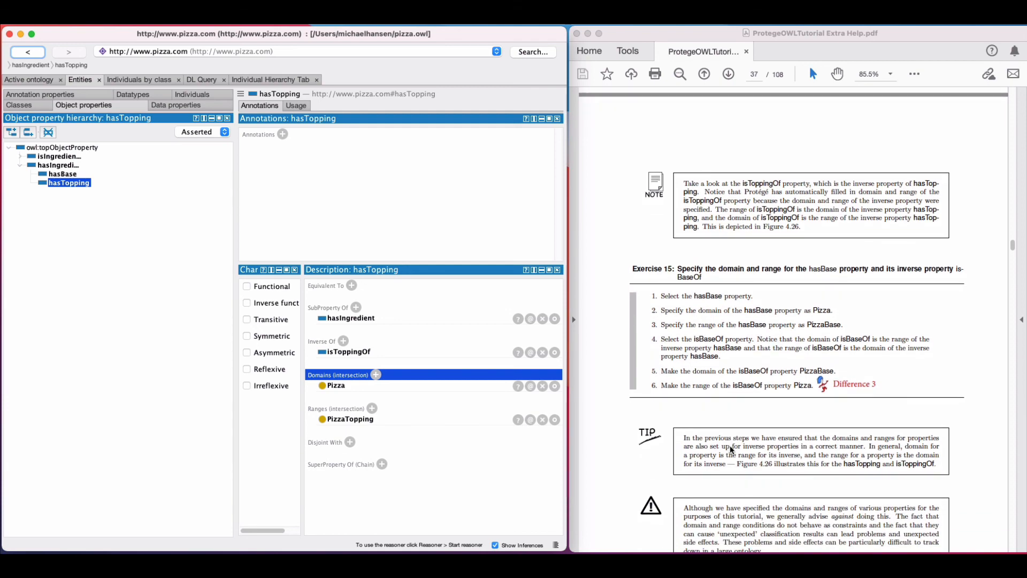
pyautogui.scroll(-3, 731, 450)
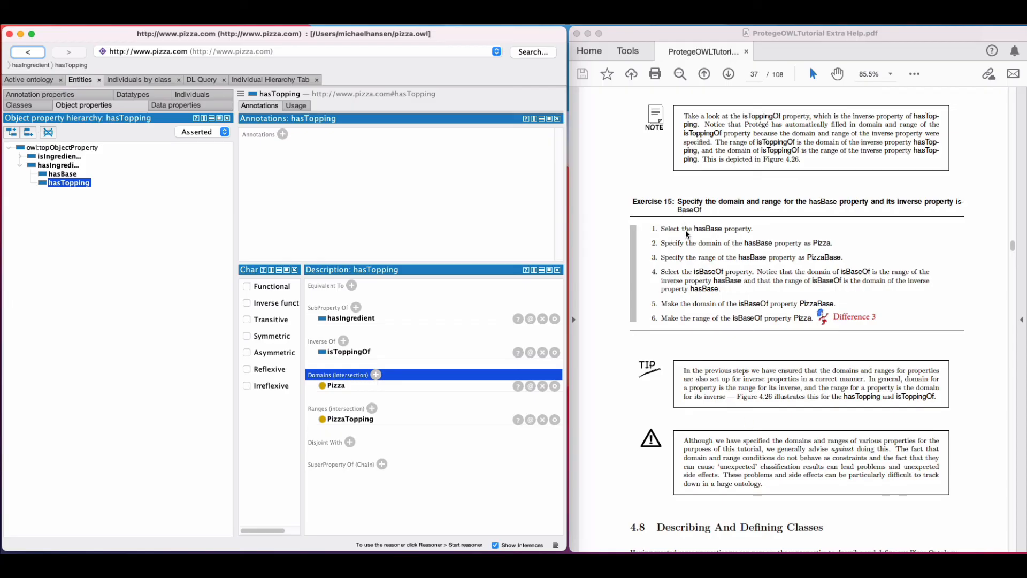
pyautogui.click(62, 176)
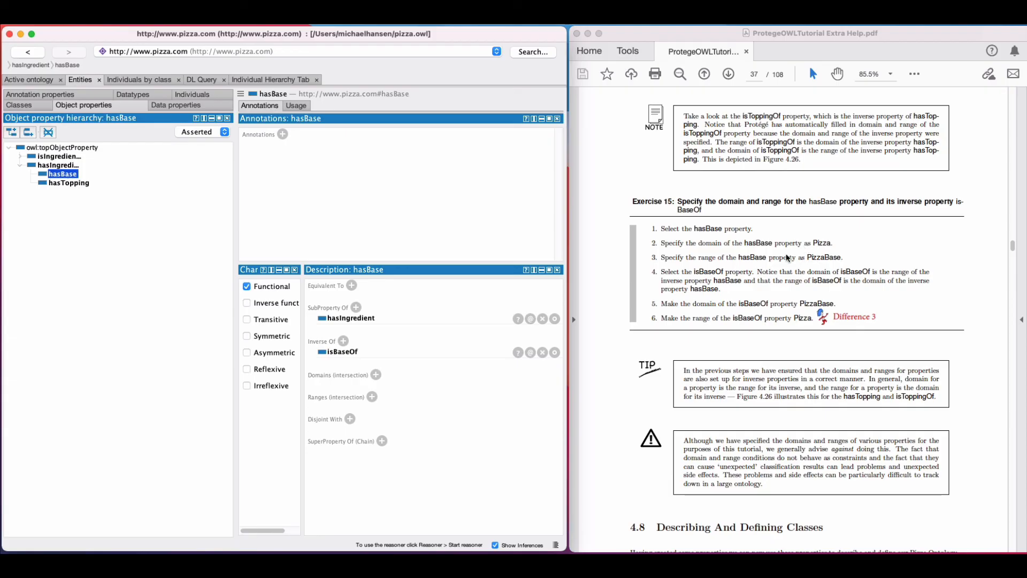
pyautogui.click(375, 374)
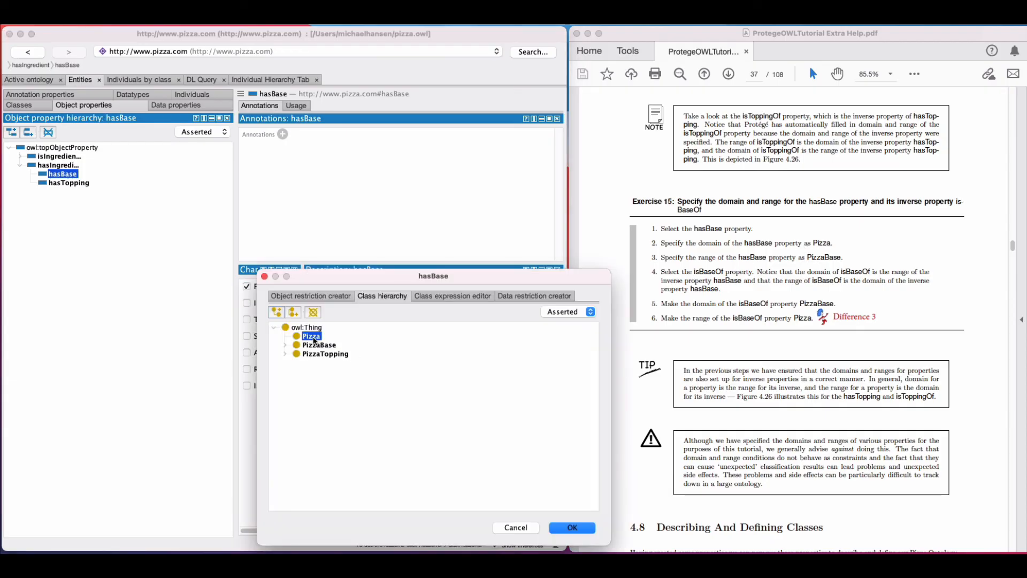
pyautogui.click(561, 528)
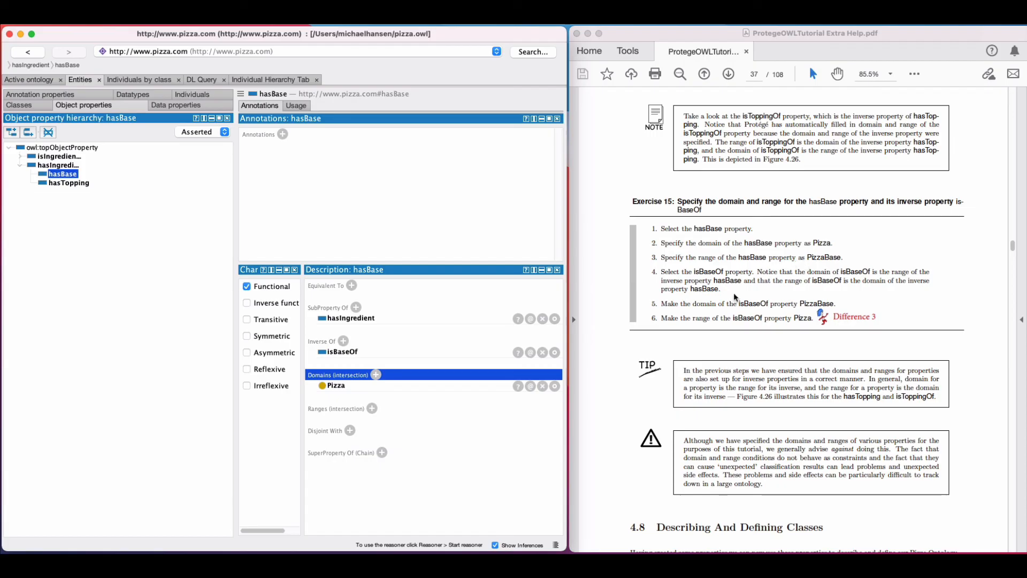
pyautogui.click(372, 408)
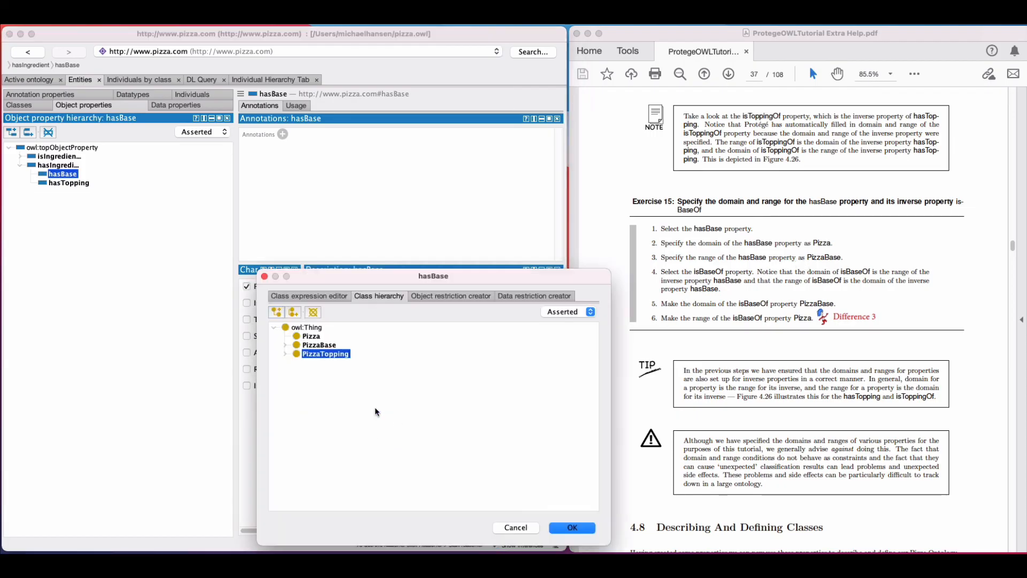
pyautogui.click(316, 347)
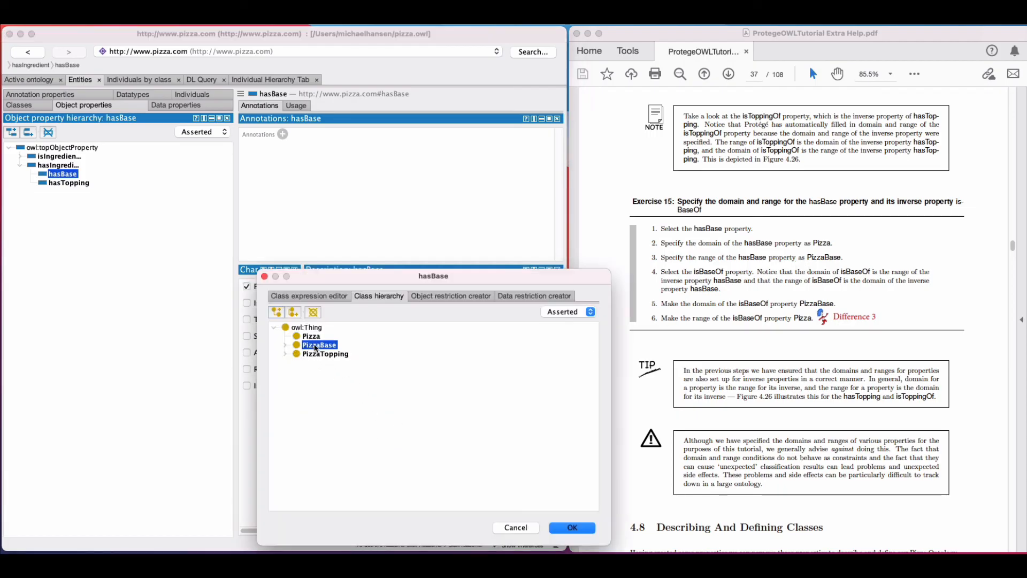
pyautogui.click(572, 528)
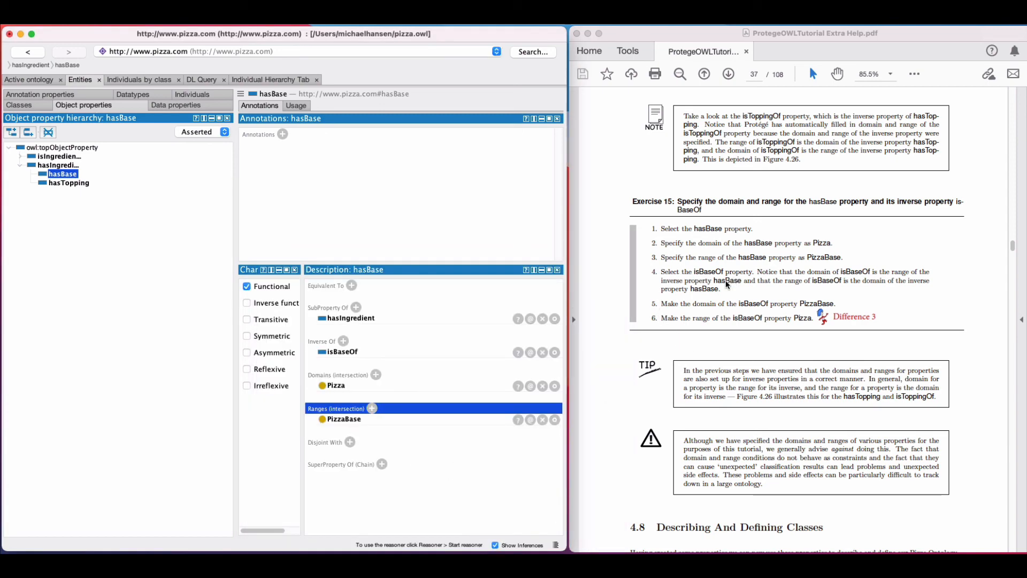
# Step: Add PizzaBase as both the domain and the range of the isBaseOf property under isIngredientOf
pyautogui.click(20, 156)
pyautogui.click(62, 175)
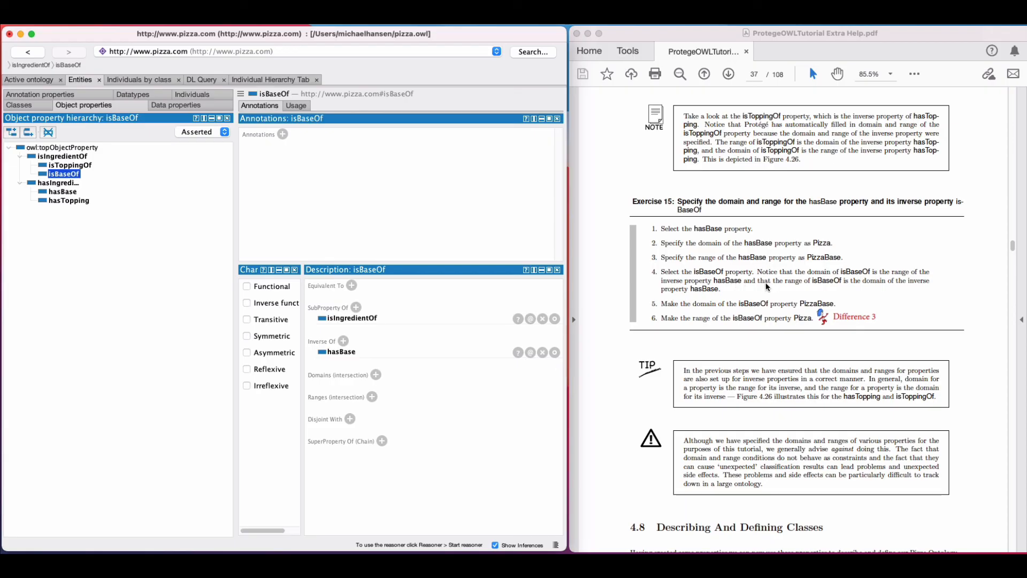
pyautogui.scroll(-1, 824, 279)
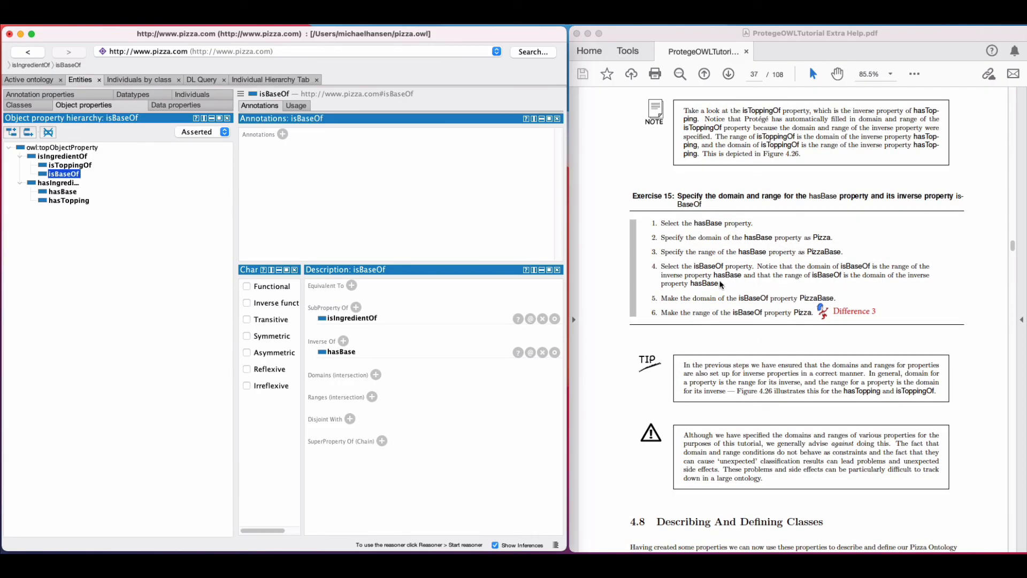
pyautogui.click(376, 375)
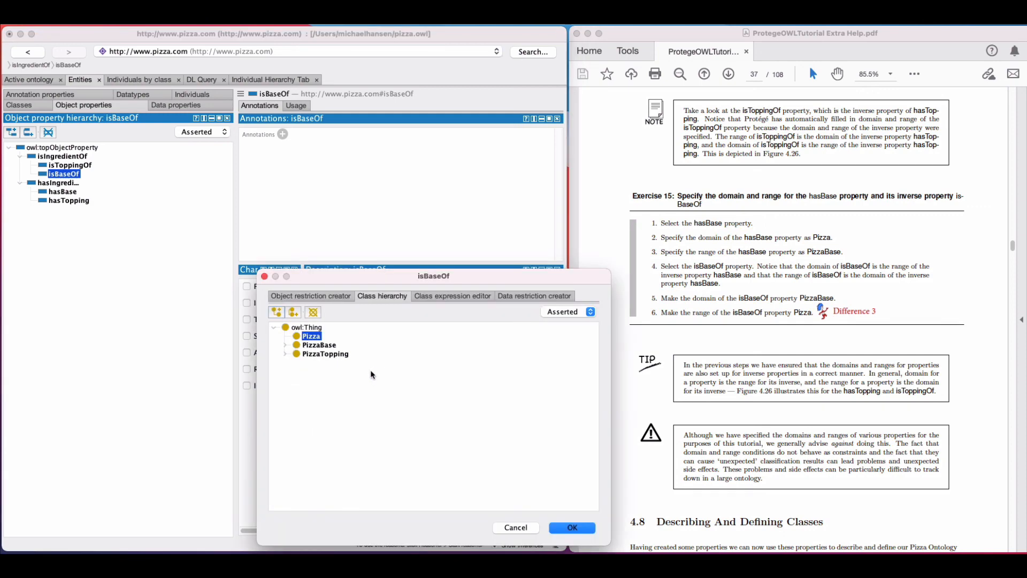
pyautogui.click(315, 346)
pyautogui.click(576, 527)
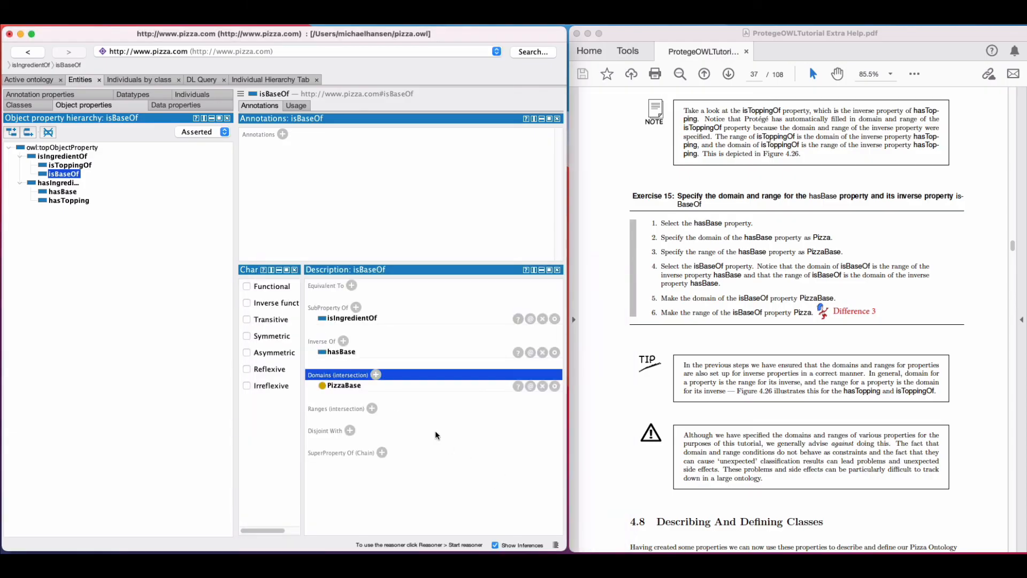
pyautogui.click(373, 409)
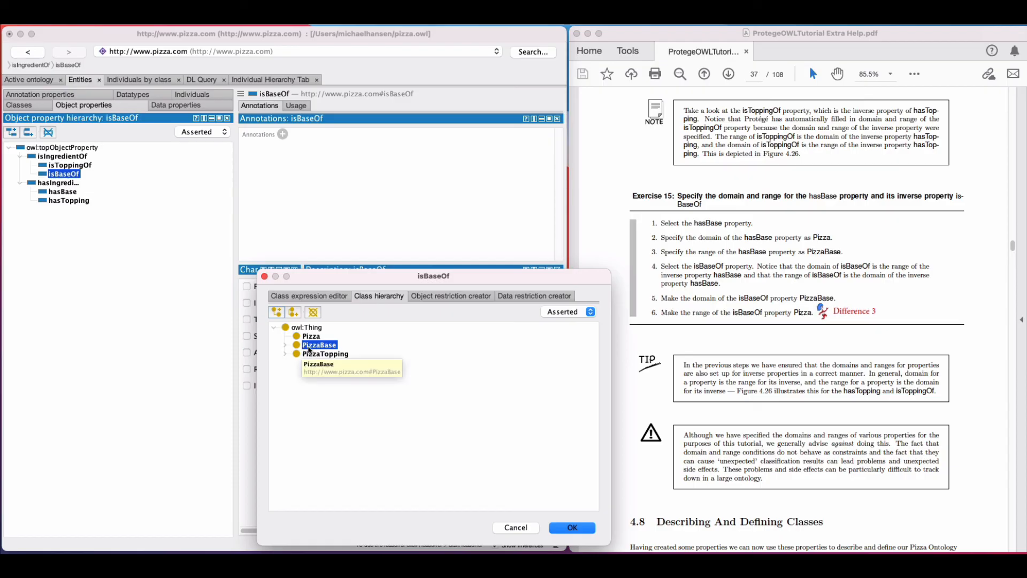
pyautogui.click(572, 528)
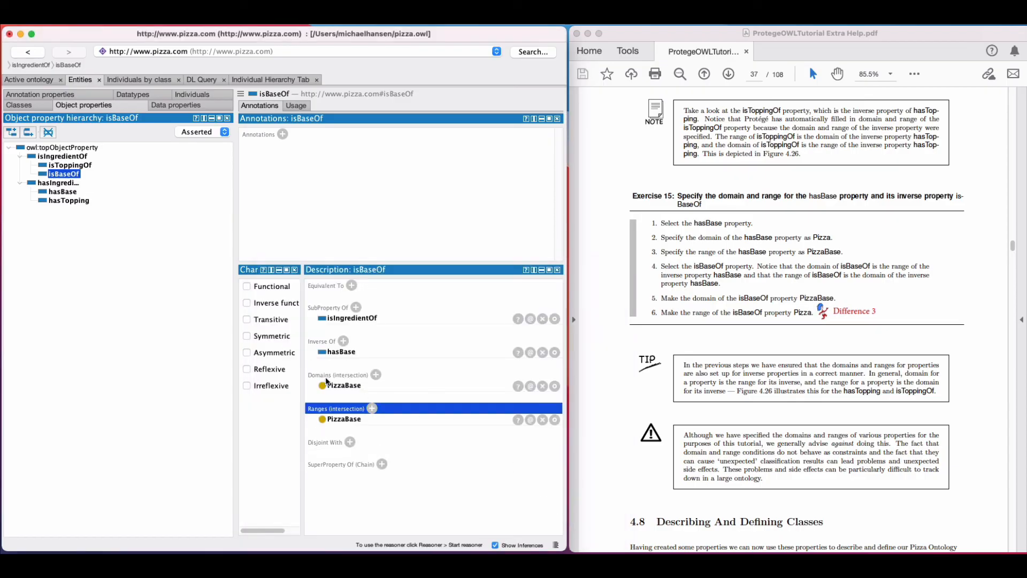
# Step: Replace the domain class of isBaseOf with Pizza and compare its domain and range with those of hasBase
pyautogui.click(542, 386)
pyautogui.click(376, 374)
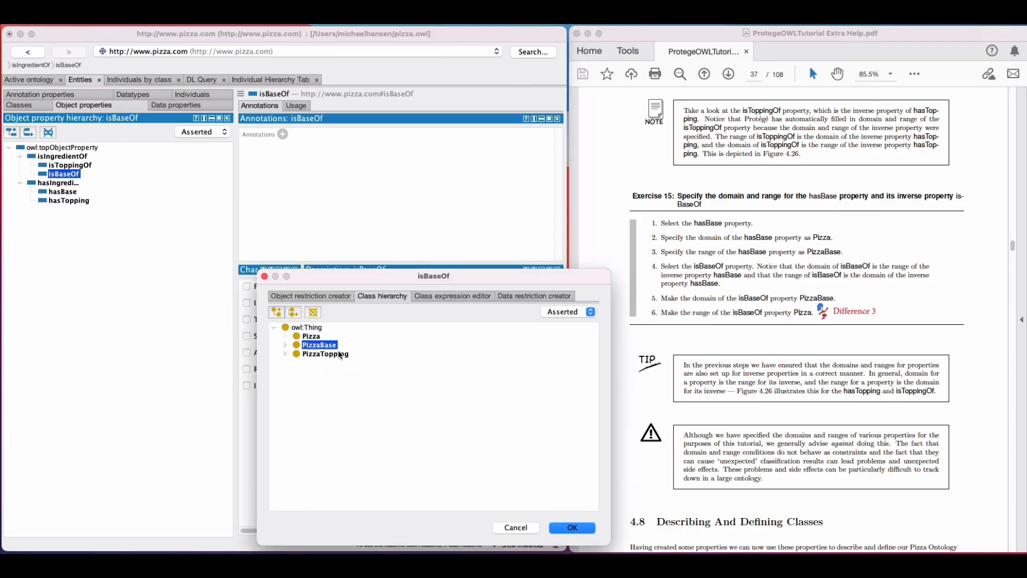
pyautogui.click(318, 337)
pyautogui.click(572, 527)
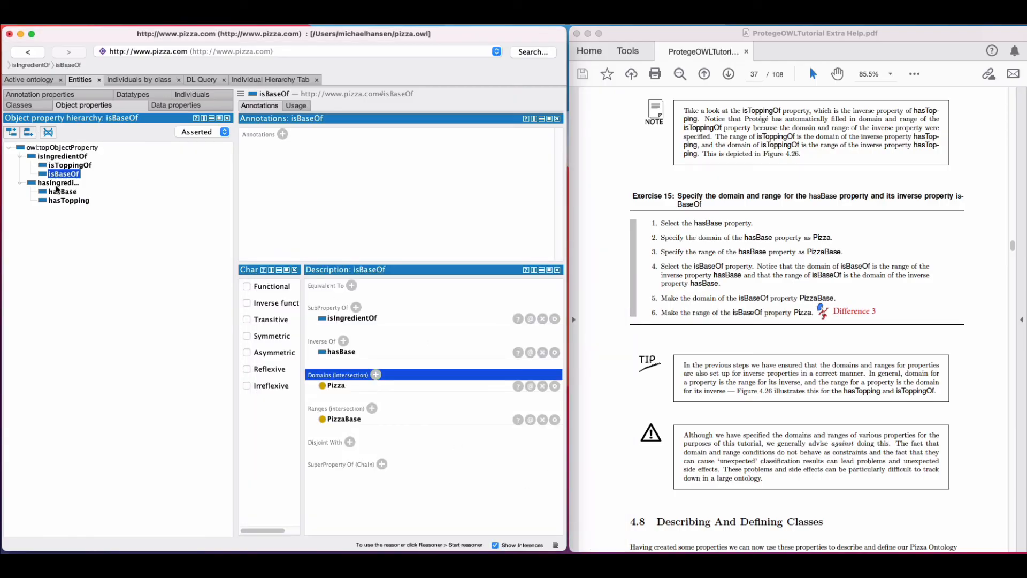
pyautogui.click(63, 192)
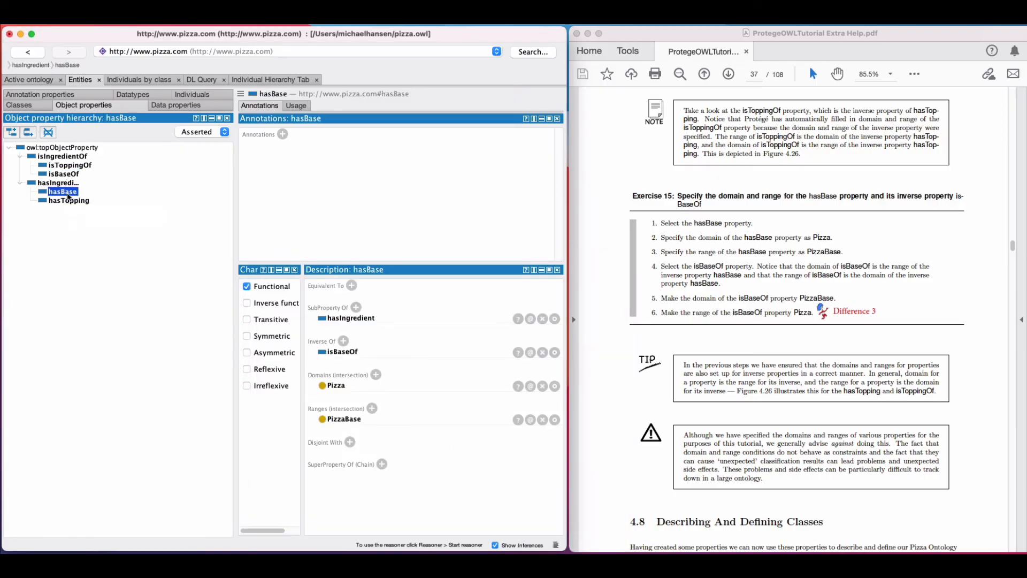
pyautogui.click(63, 175)
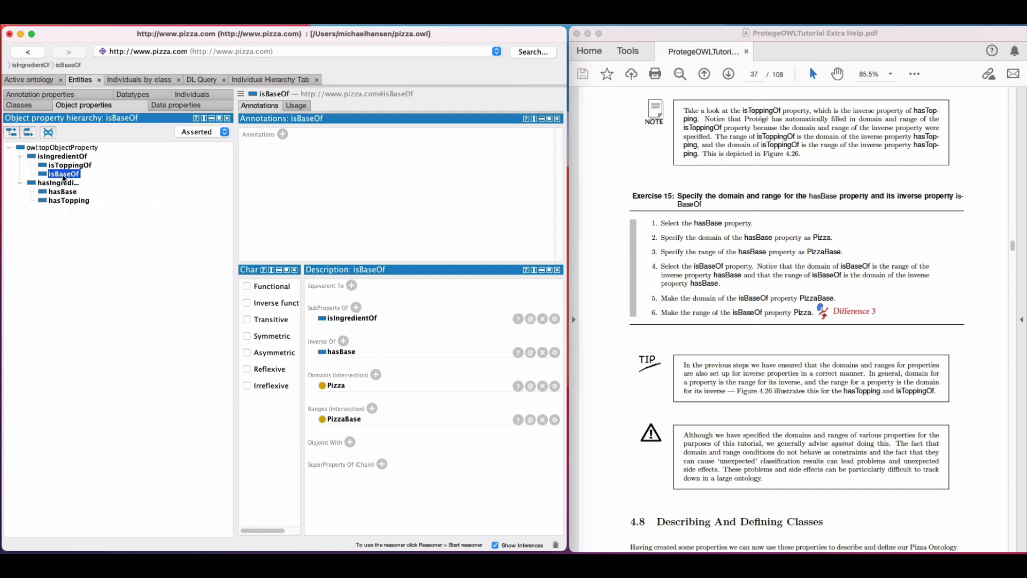
# Step: Set the isToppingOf property's domain to Pizza and its range to PizzaTopping, and save the ontology
pyautogui.click(66, 165)
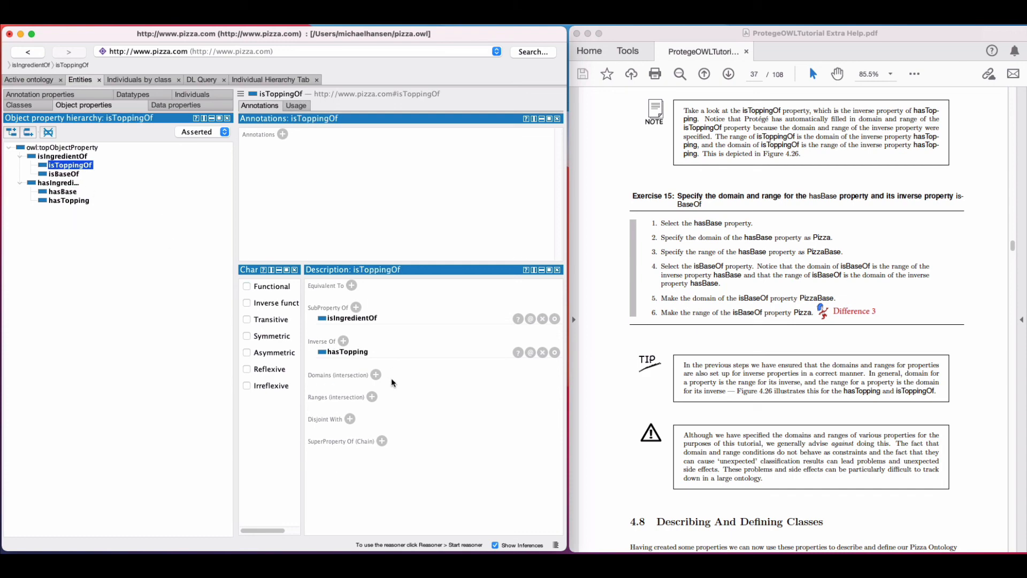
pyautogui.click(376, 375)
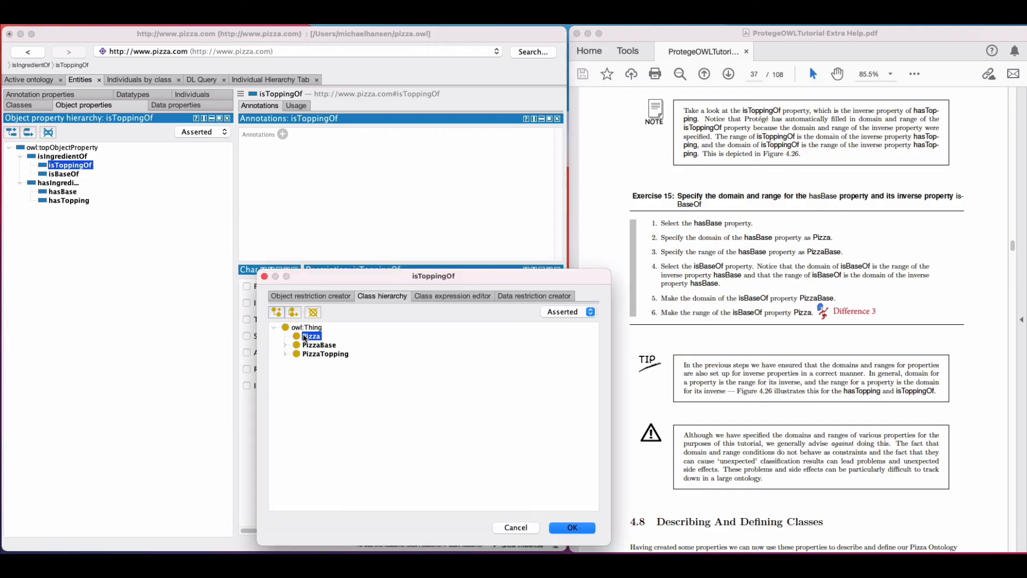
pyautogui.click(571, 527)
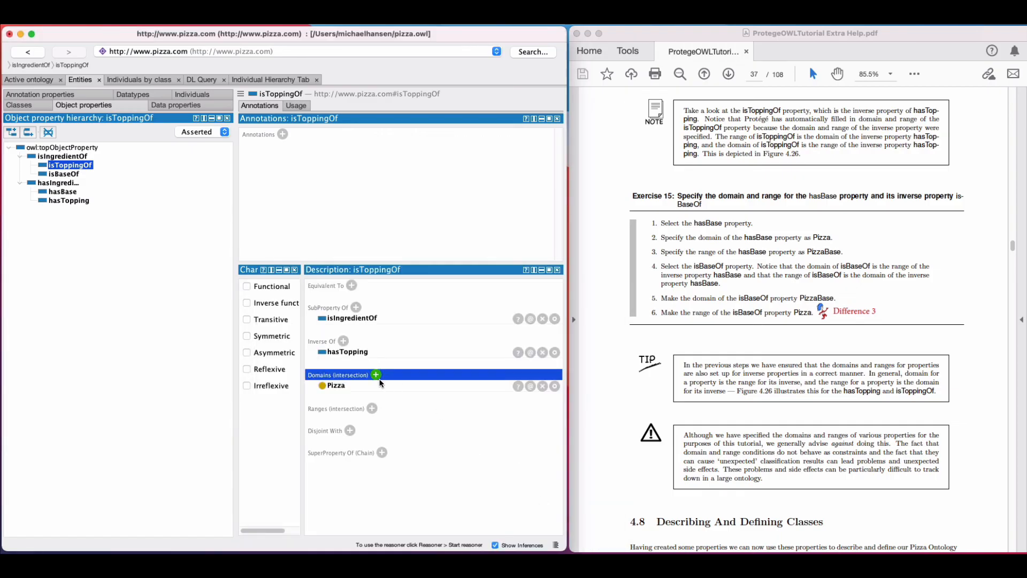
pyautogui.click(372, 408)
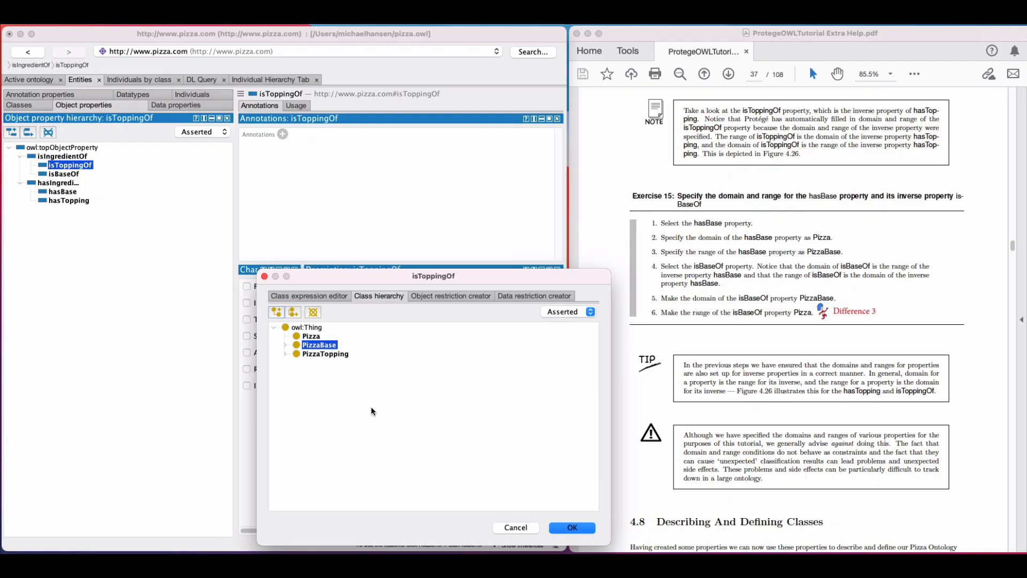
pyautogui.click(327, 354)
pyautogui.click(562, 528)
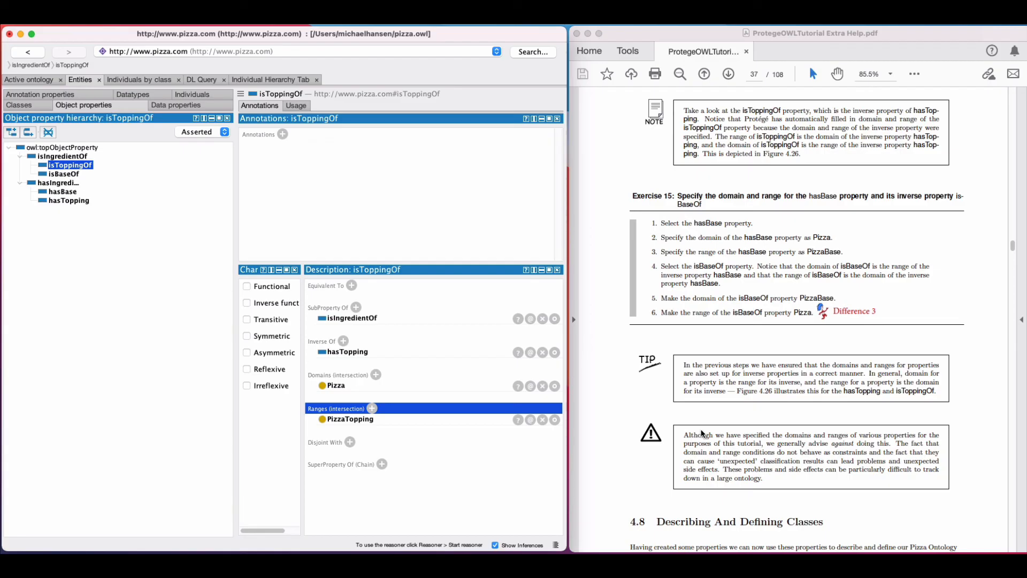
pyautogui.press('super+s')
# Step: Continue in the guide through section 4.8 on describing and defining classes to section 4.8.1 on property restrictions
pyautogui.scroll(-10, 702, 433)
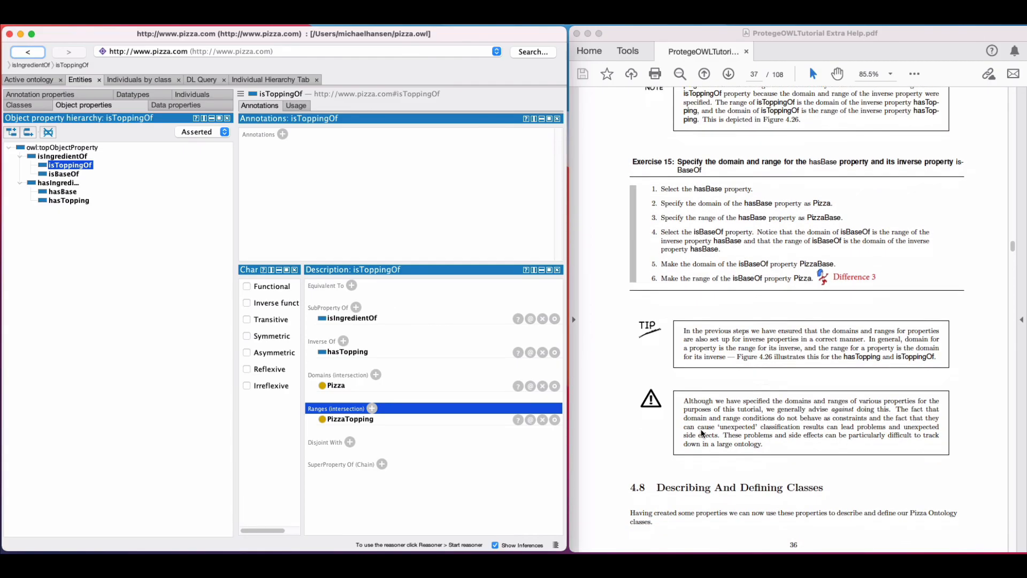
pyautogui.scroll(-3, 703, 433)
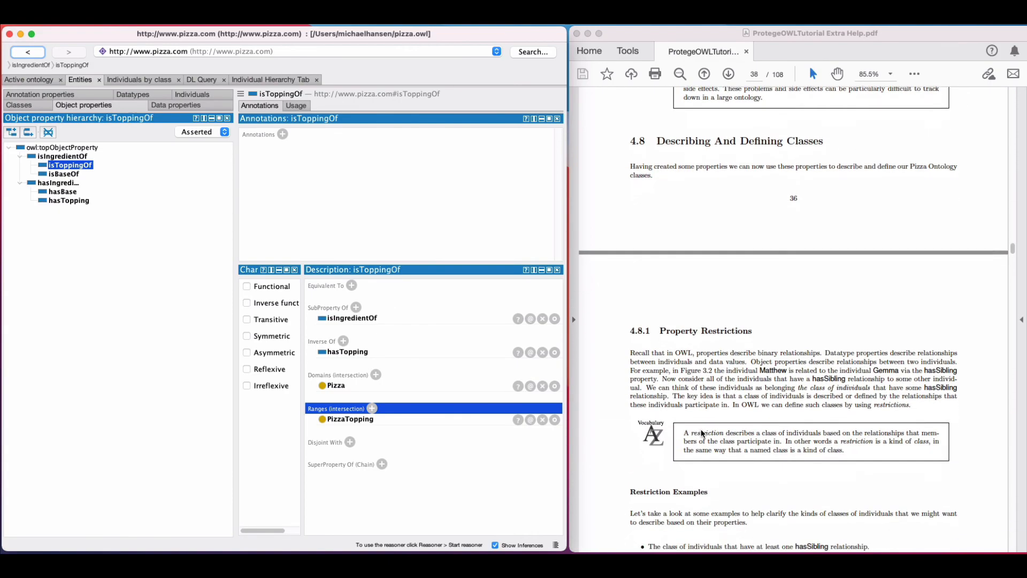